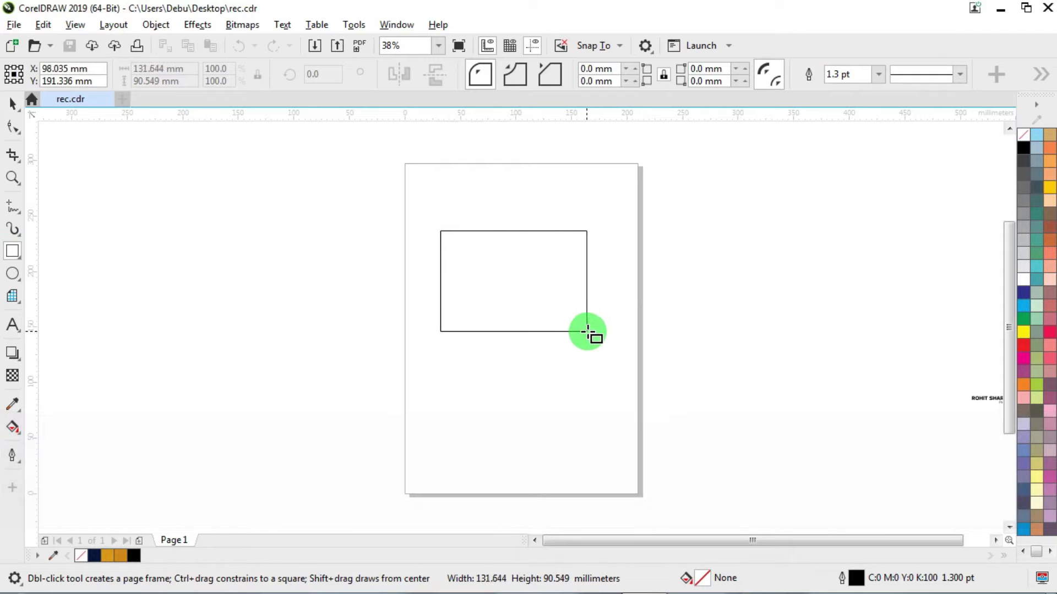
- Reposition the drawn rectangle slightly lower on the page and set its size to 88 mm wide by 54 mm high
click(12, 104)
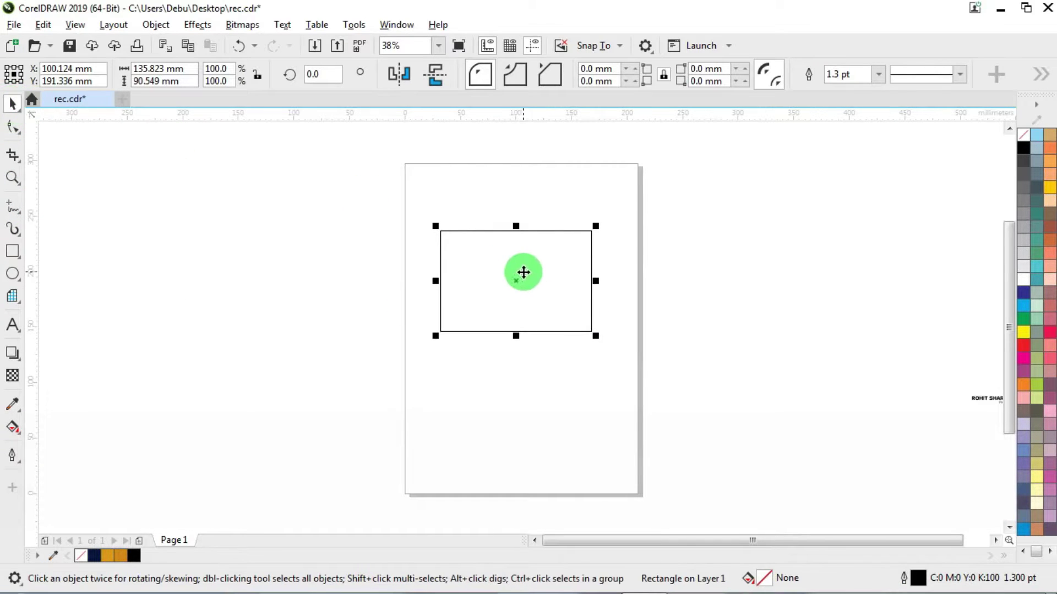
drag(523, 274, 535, 303)
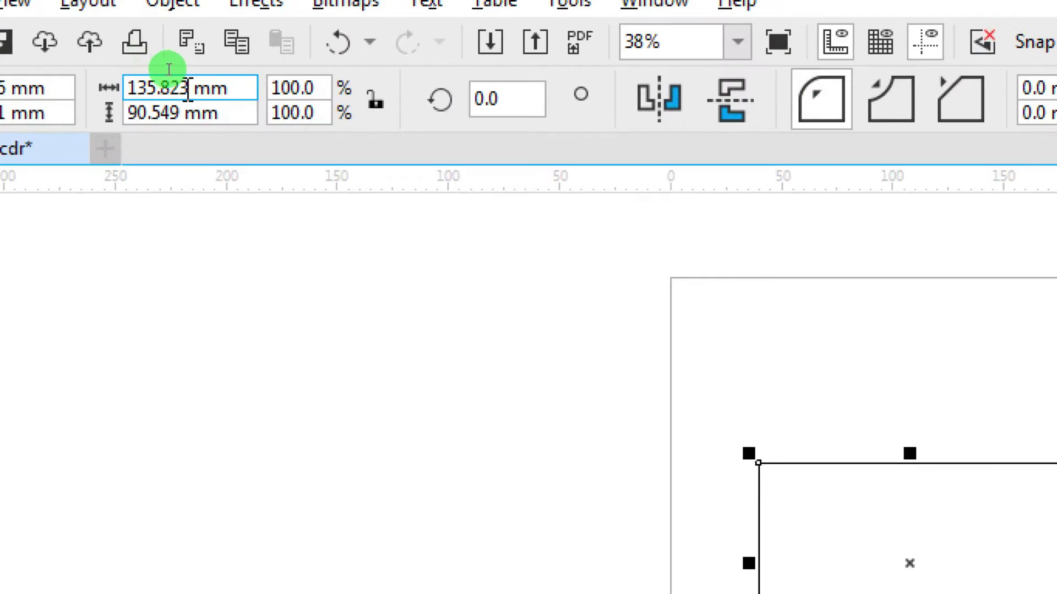
drag(204, 75, 100, 77)
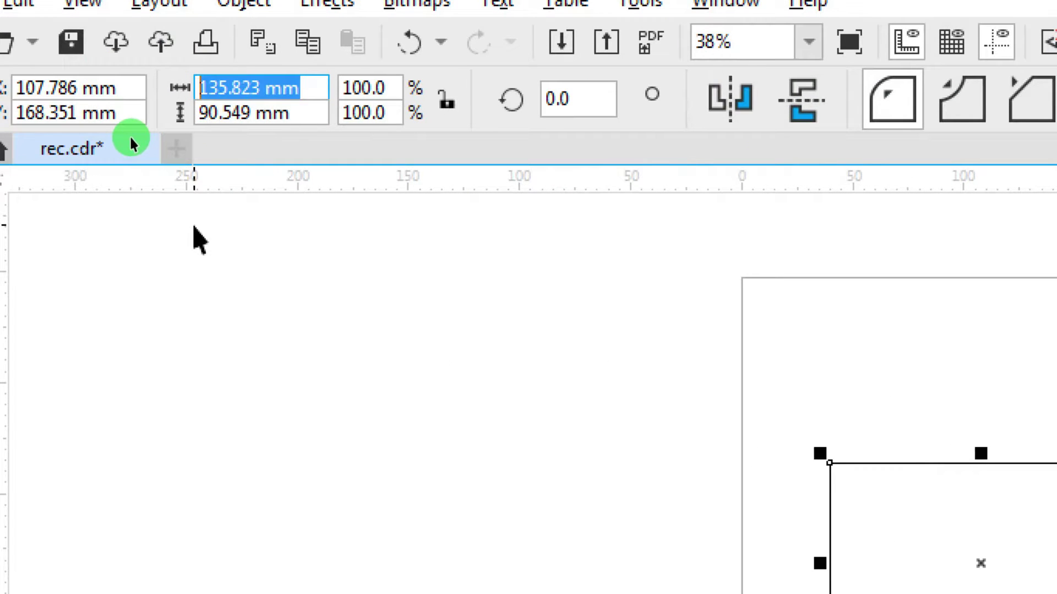
text(88)
key(Tab)
text(54)
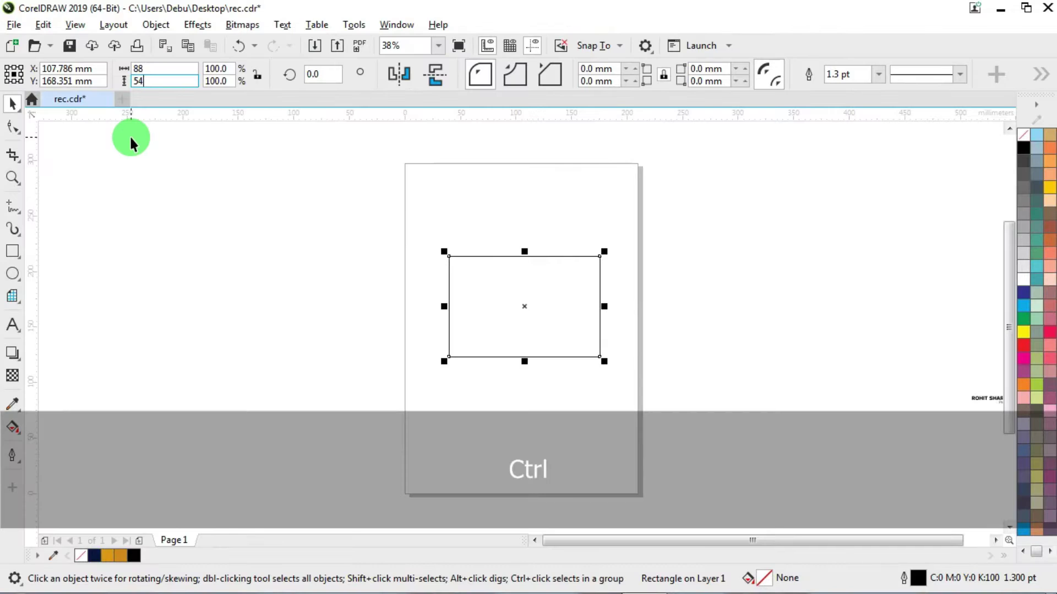
key(Return)
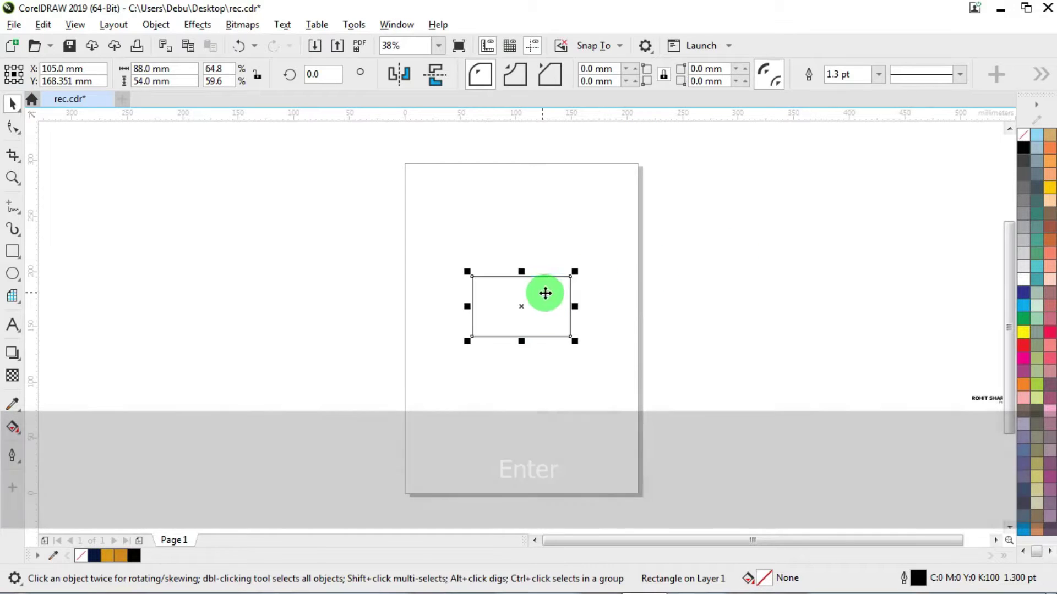
- Shift the rectangle about 2 mm to the left and paste a copy of it in place
click(12, 177)
drag(465, 276, 581, 350)
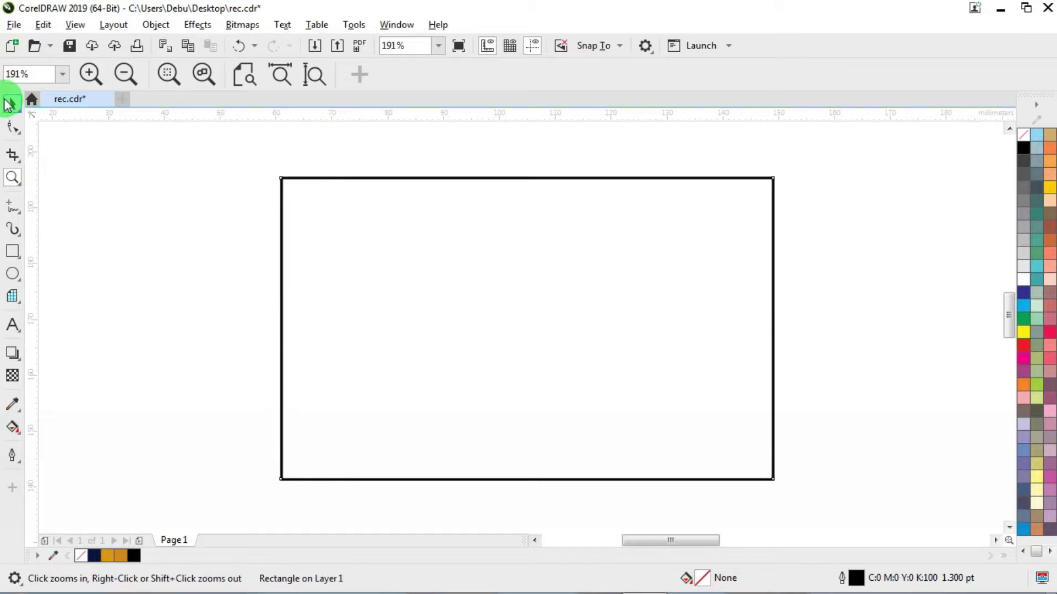
click(12, 104)
drag(530, 292, 519, 293)
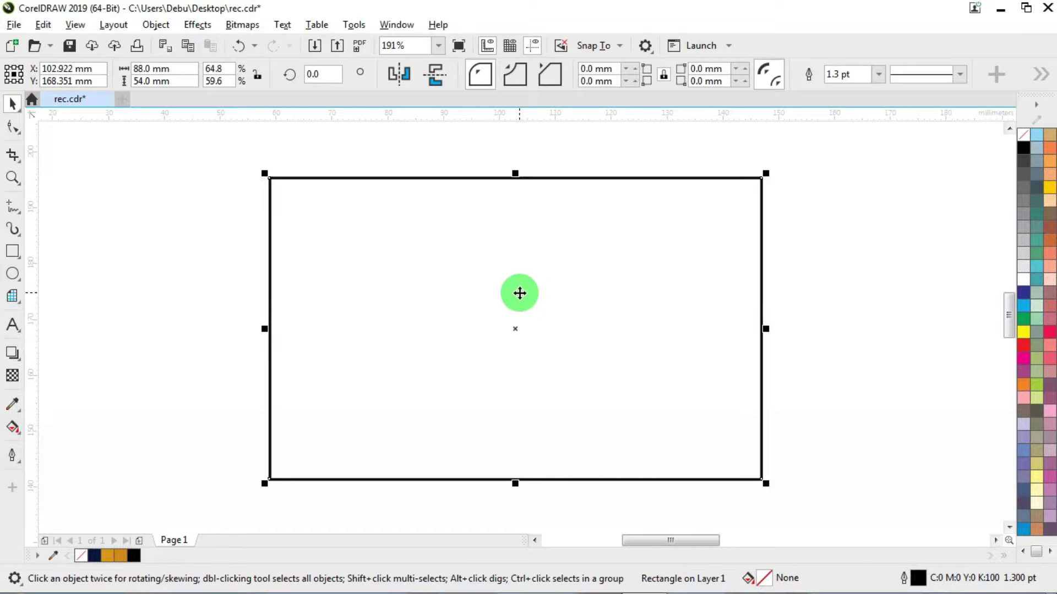
right_click(519, 294)
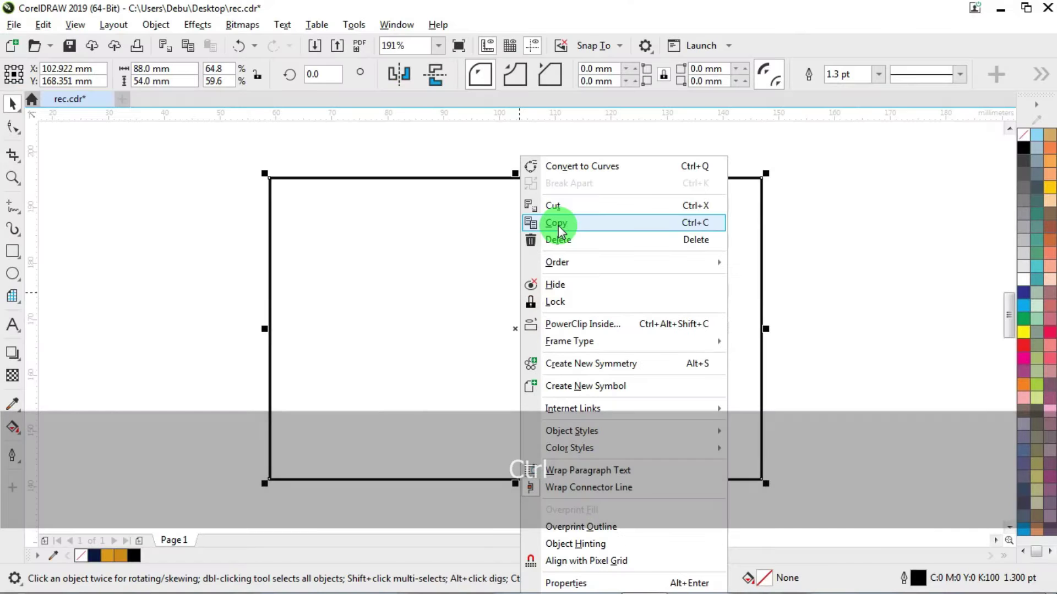
click(558, 226)
click(831, 177)
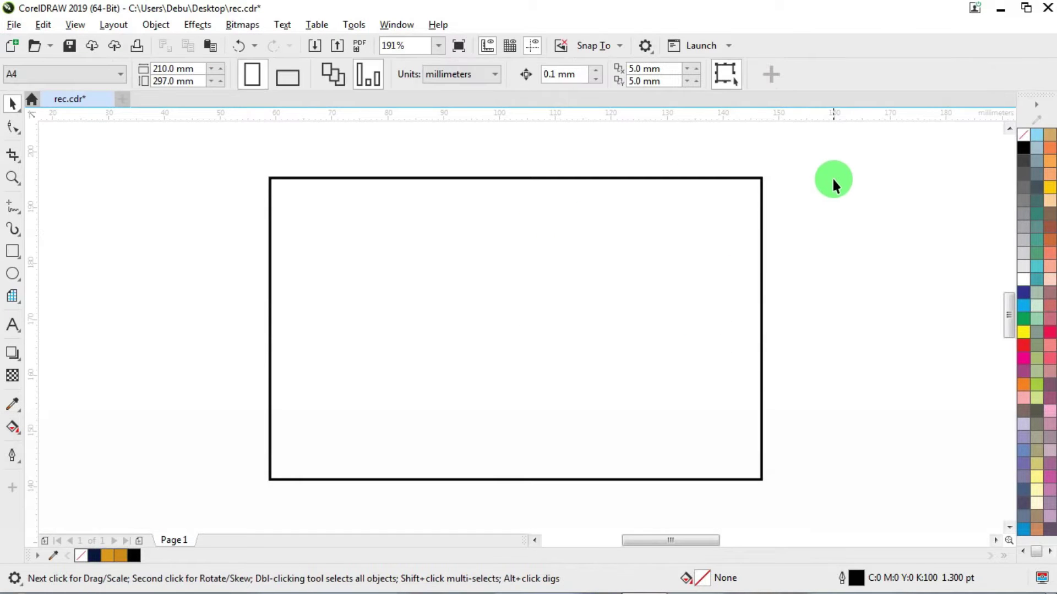
right_click(833, 179)
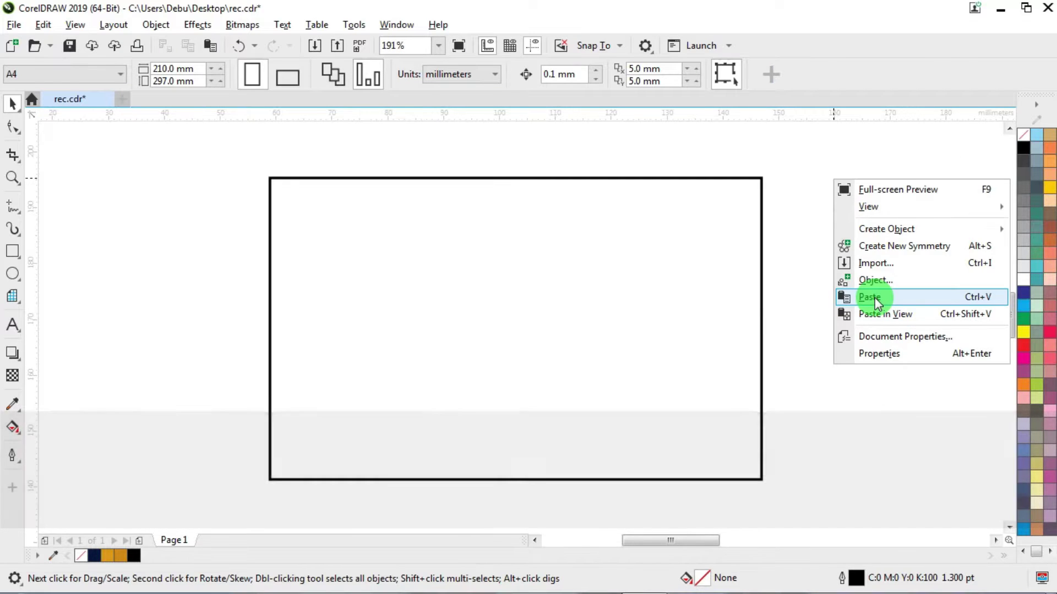
click(875, 303)
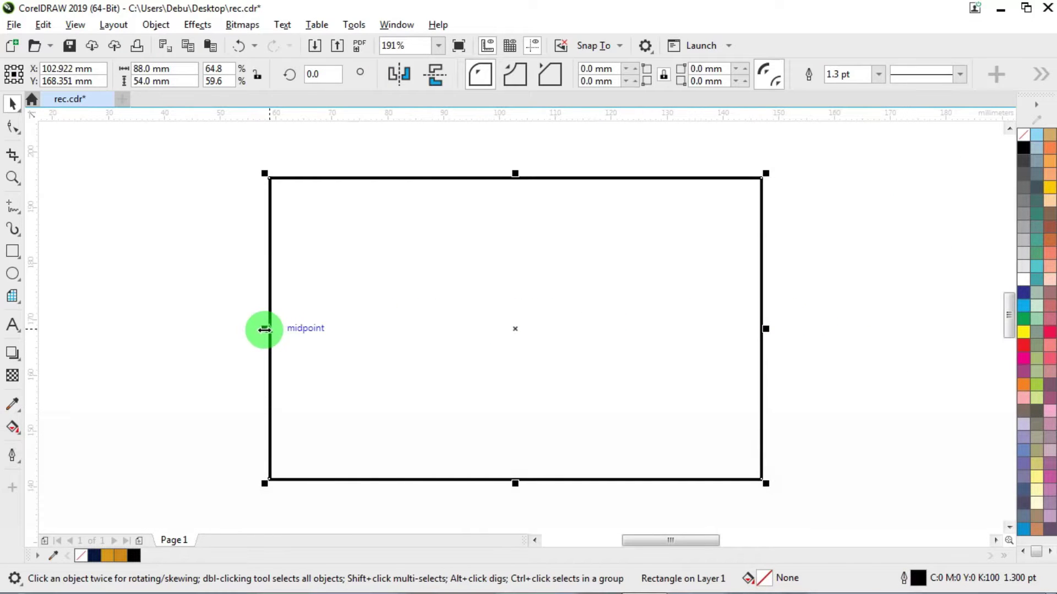
- Narrow the pasted rectangle from its left side to about 66 mm wide and convert it to curves
drag(264, 329, 393, 332)
right_click(486, 280)
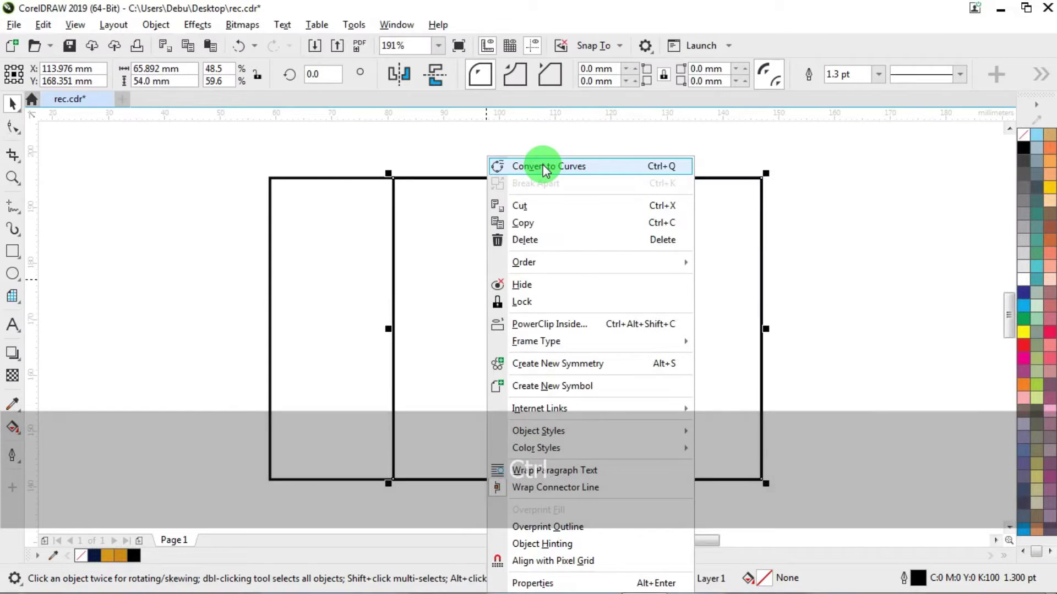
click(545, 170)
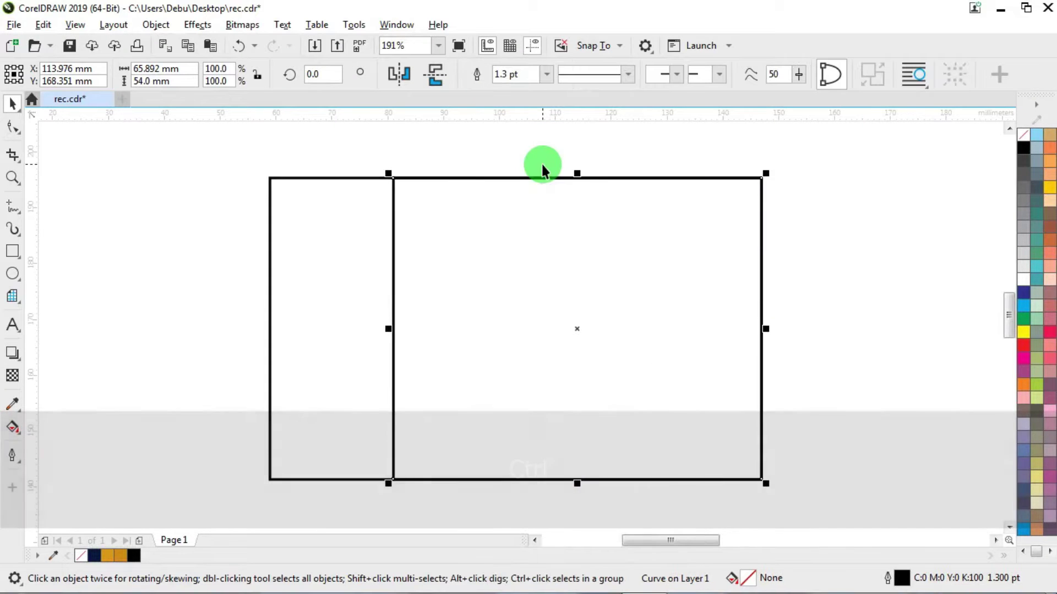
- Delete the top-left node of the narrowed rectangle so it forms a triangle
click(21, 131)
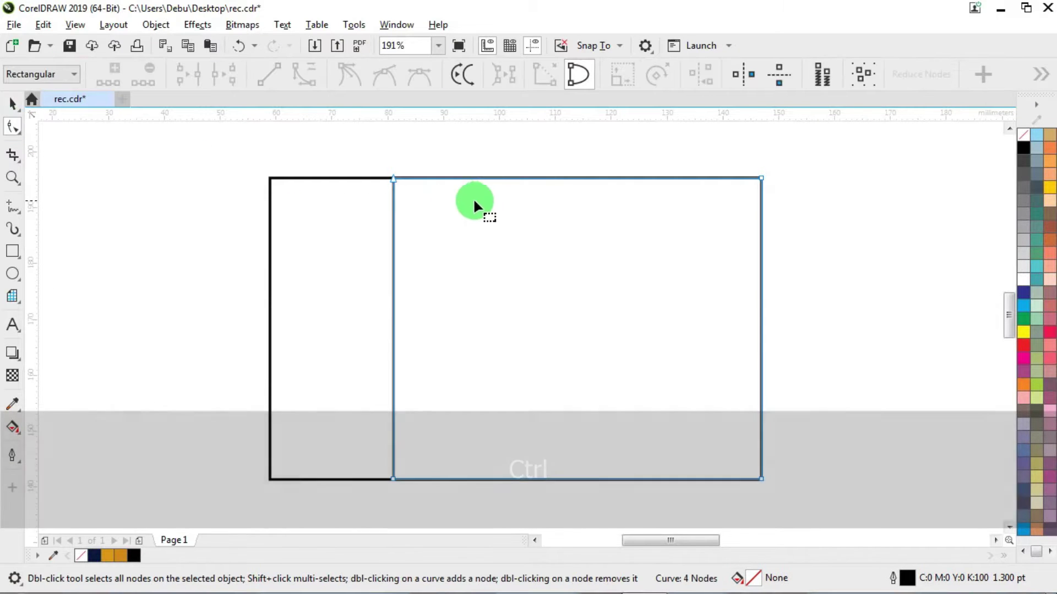
drag(359, 161, 425, 203)
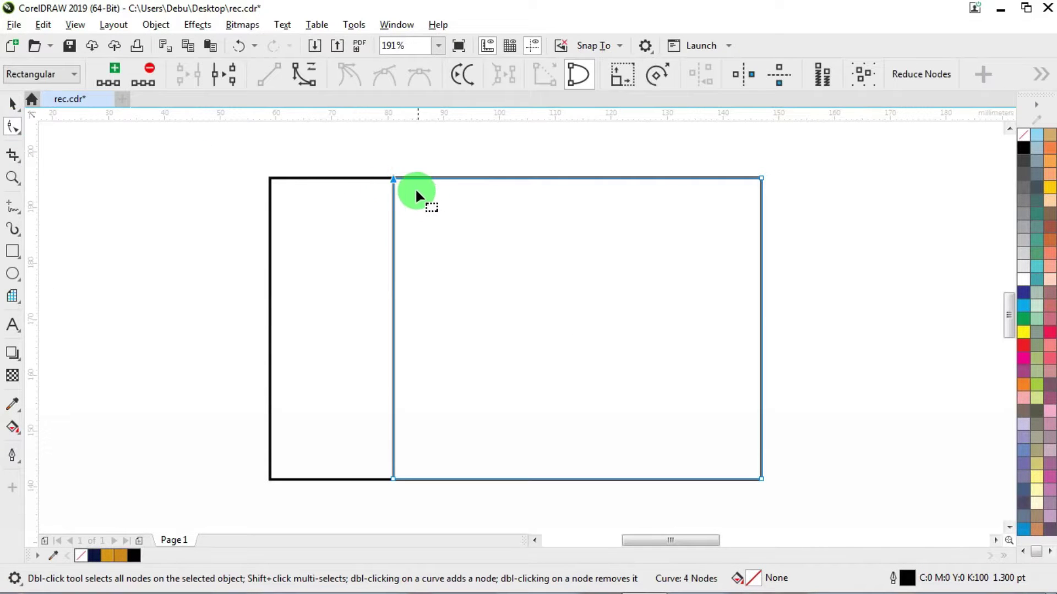
right_click(392, 180)
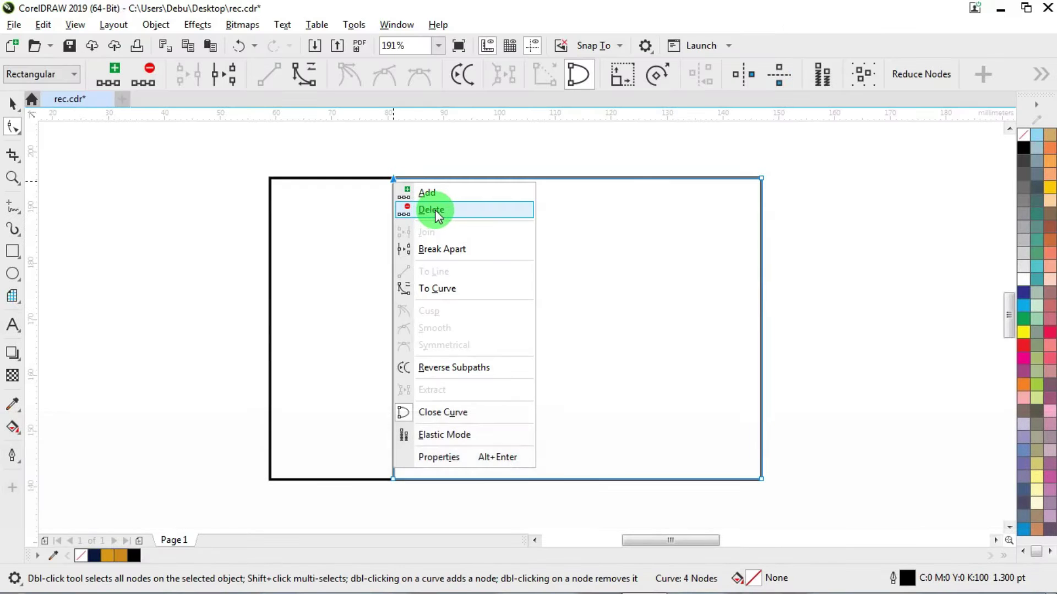
click(430, 212)
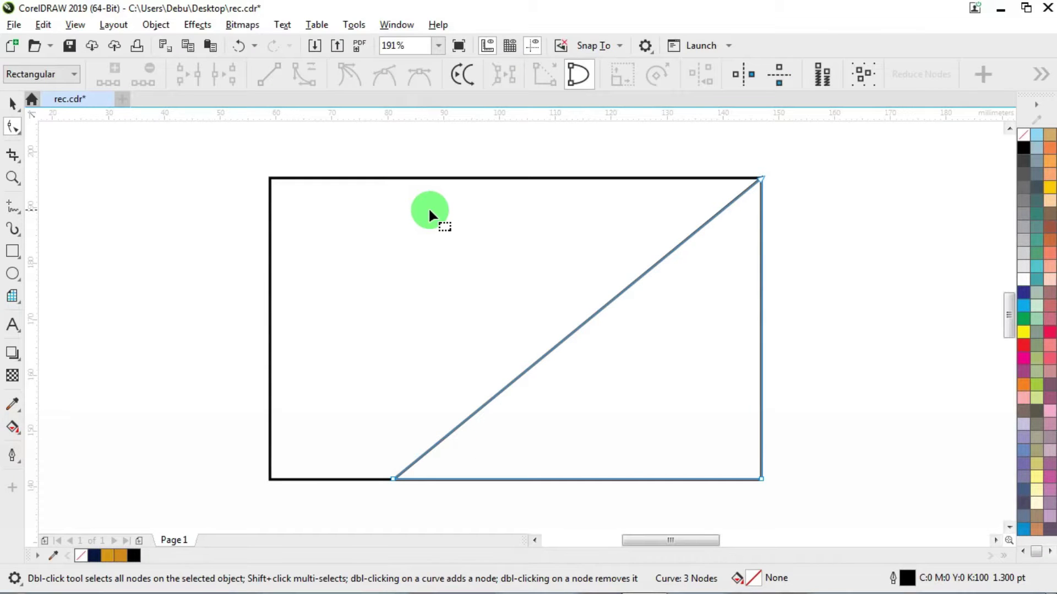
- Convert the triangle's diagonal edge to a curve and bow it up and to the left
click(593, 316)
right_click(593, 317)
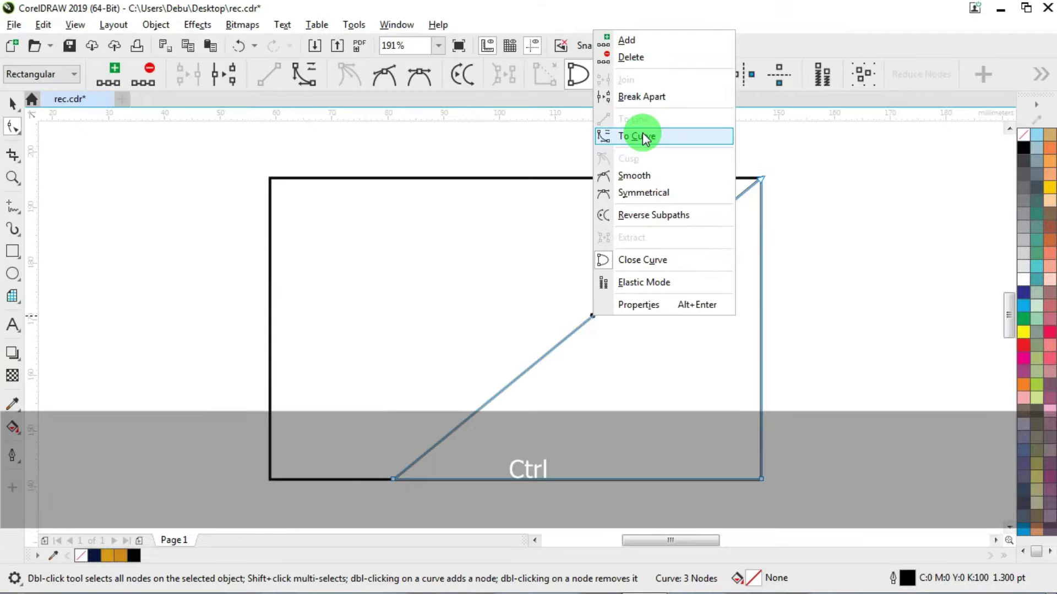
click(656, 242)
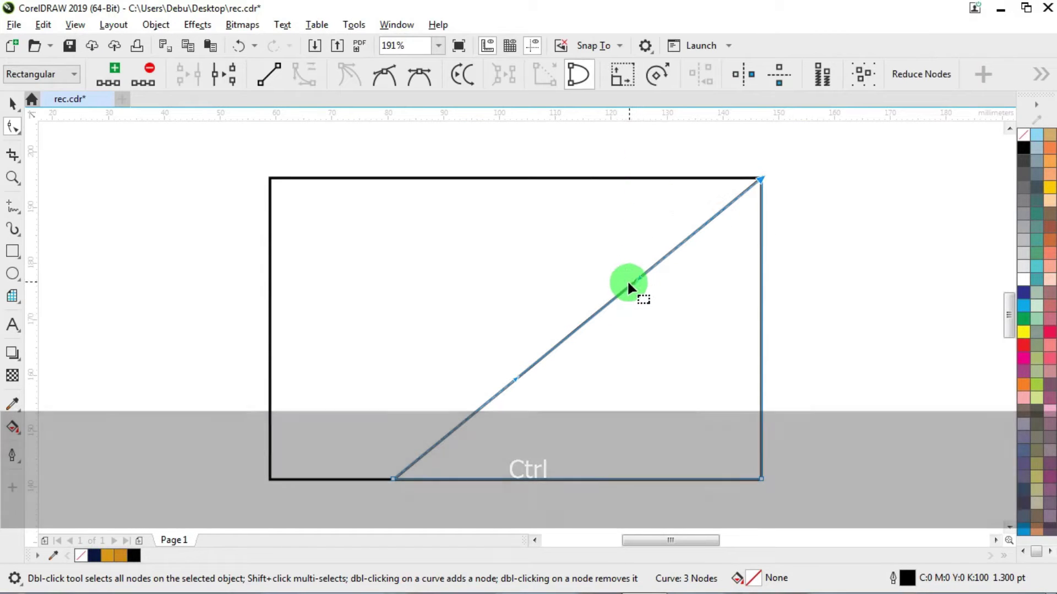
drag(625, 286, 602, 247)
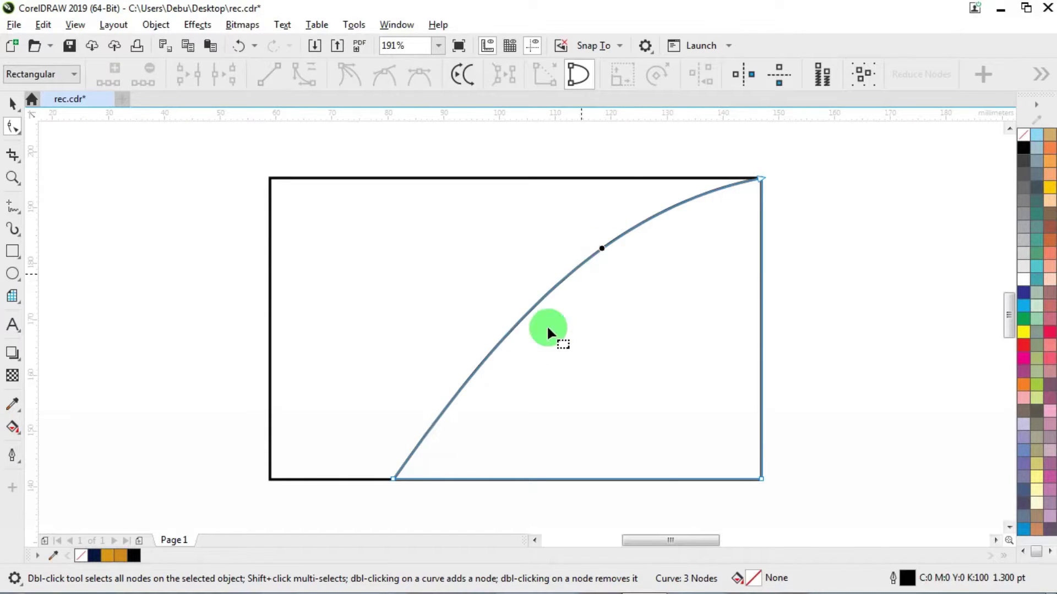
- Adjust the curve handles at the lower-left and upper-right nodes to shape the edge into a smooth S-curve
drag(383, 460, 385, 459)
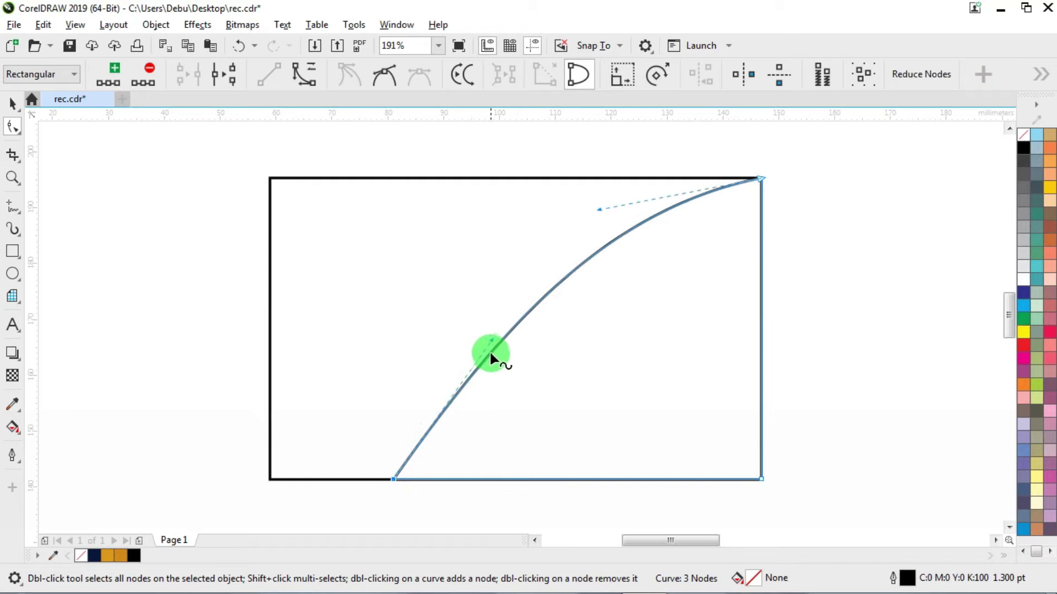
drag(490, 342, 543, 417)
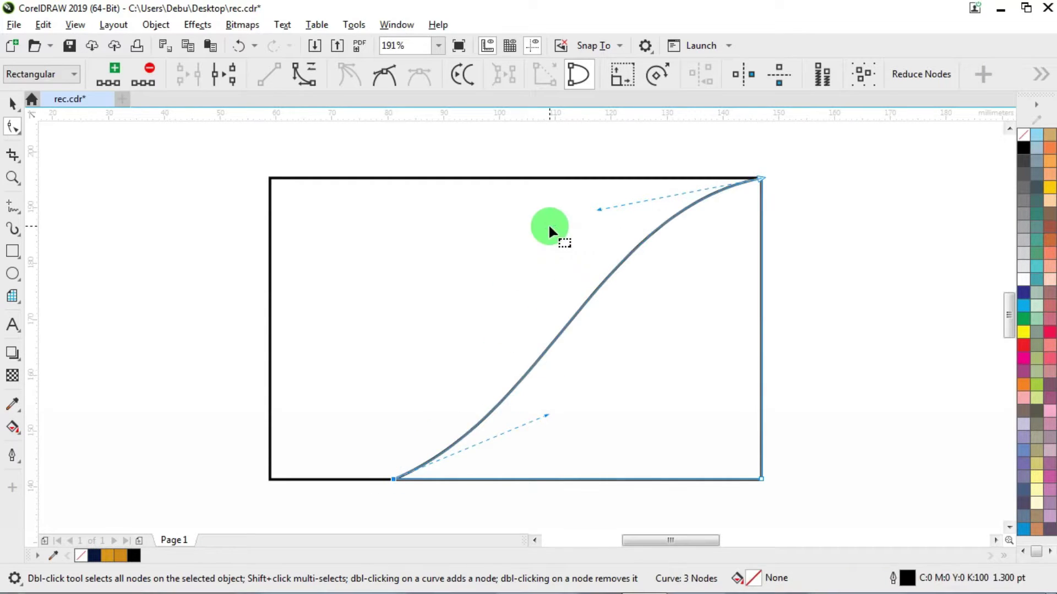
drag(600, 207, 586, 197)
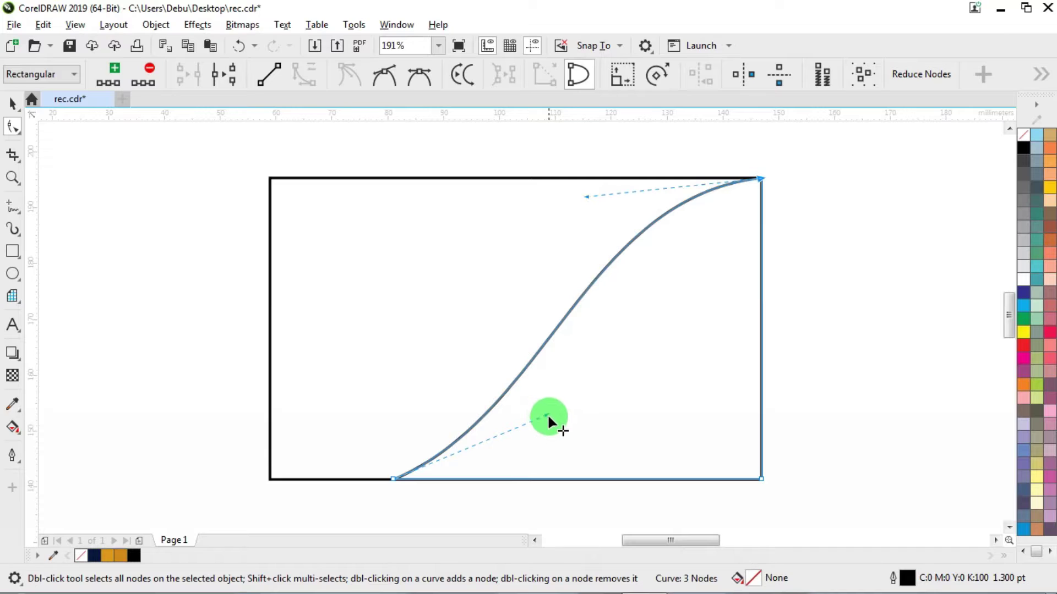
drag(546, 417, 557, 423)
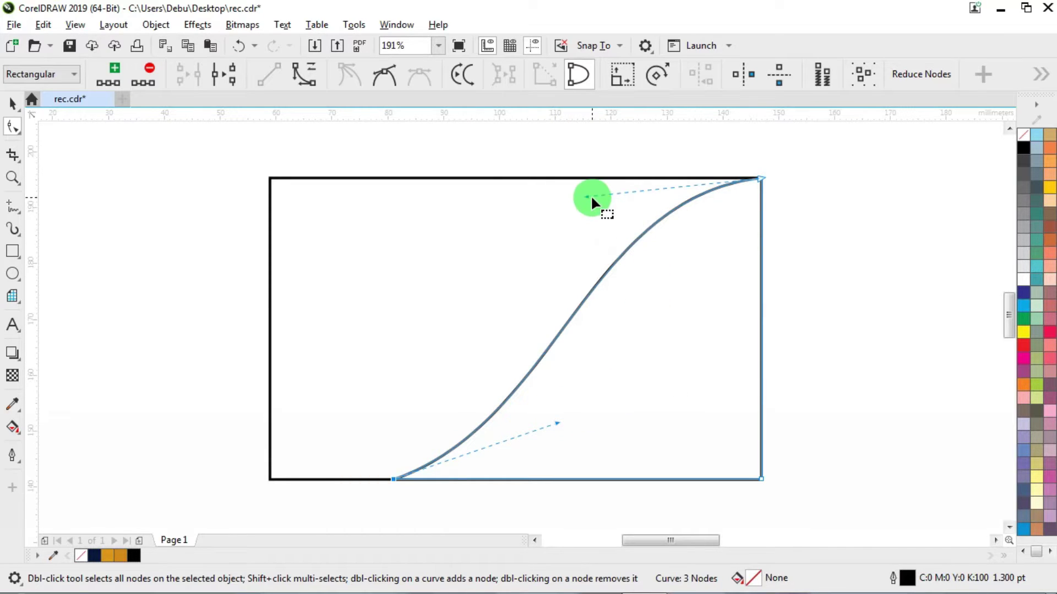
drag(586, 194, 583, 191)
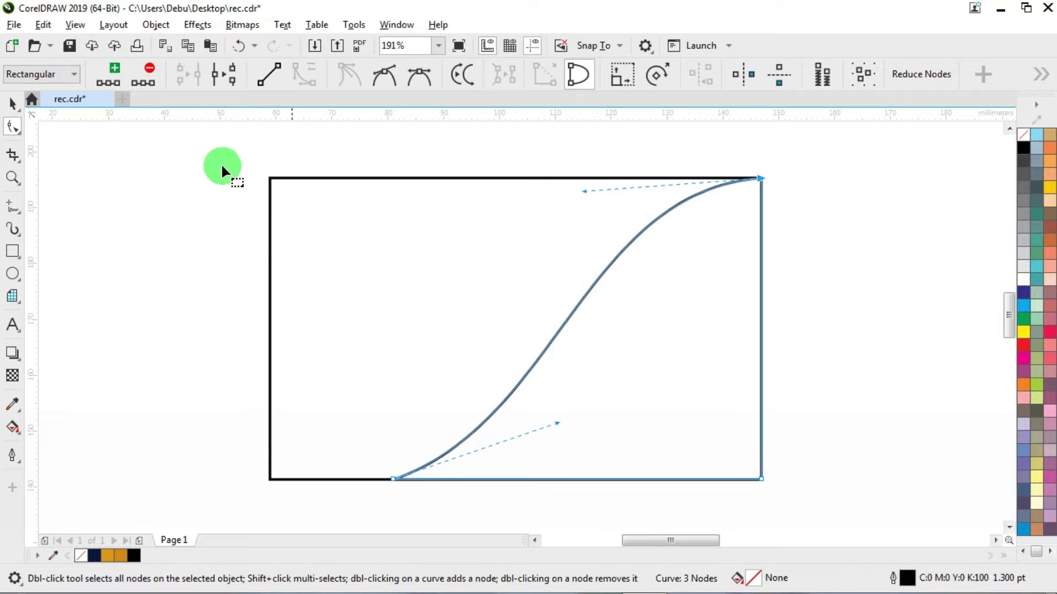
- Fill the curved shape with the dark navy document color and remove its outline
click(96, 557)
click(1052, 79)
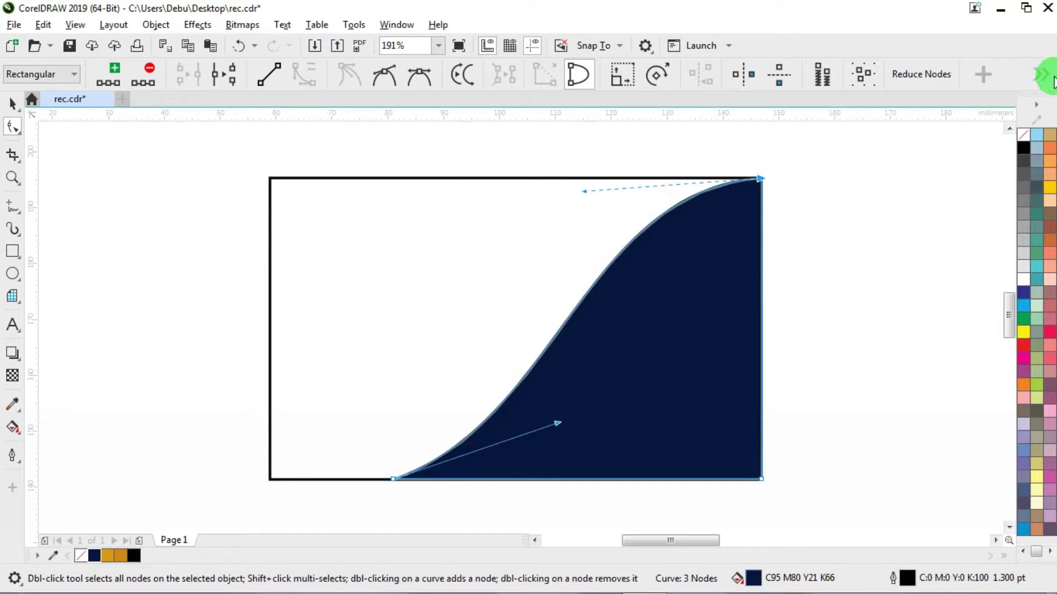
right_click(1025, 132)
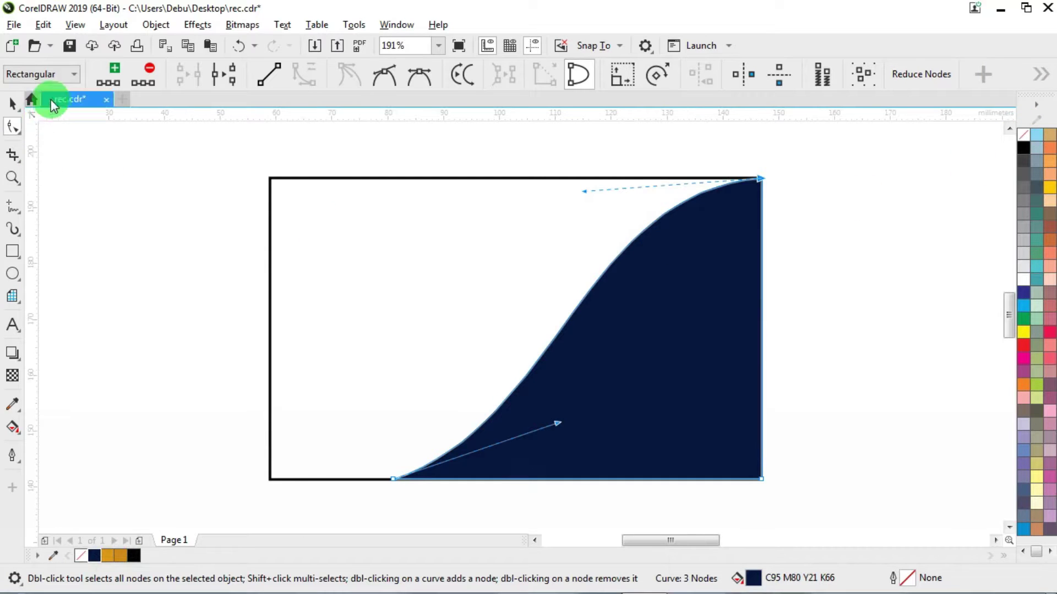
- Copy the navy curved shape and paste the duplicate in place over the original
click(12, 103)
click(536, 334)
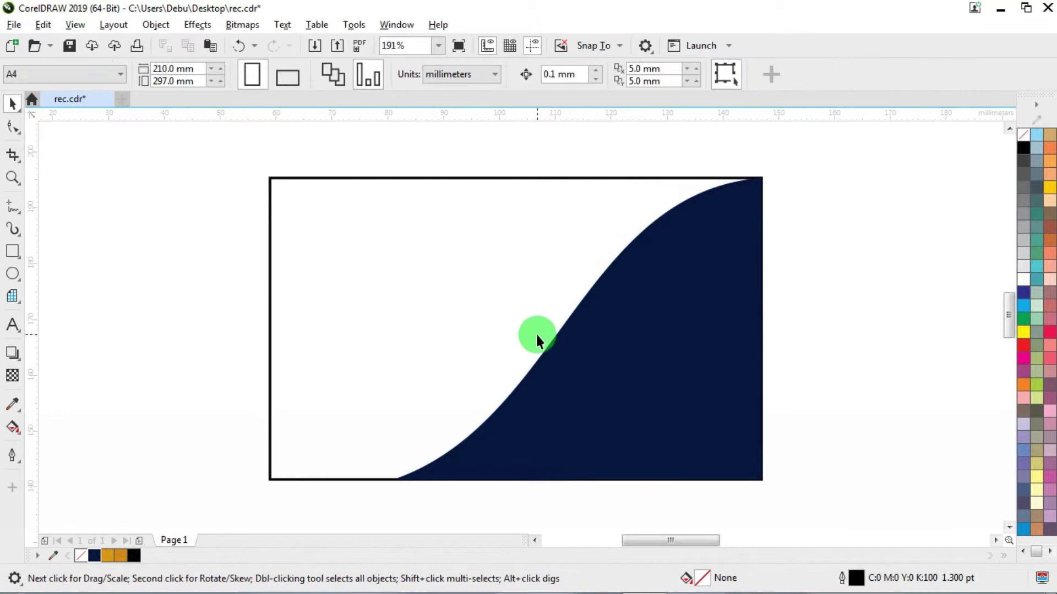
click(599, 350)
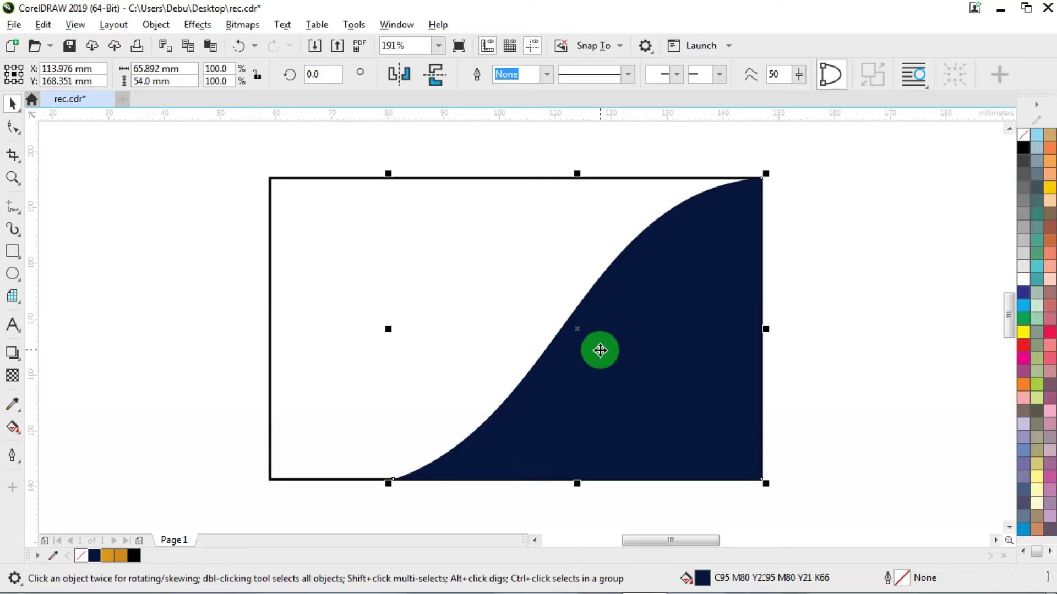
right_click(600, 350)
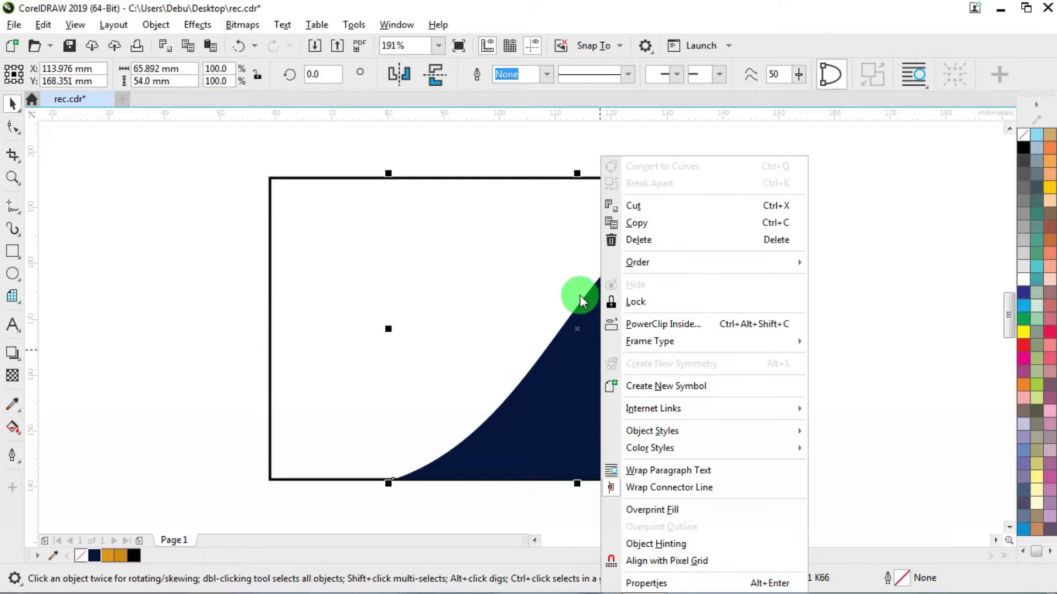
mouse_move(654, 266)
key(ctrl)
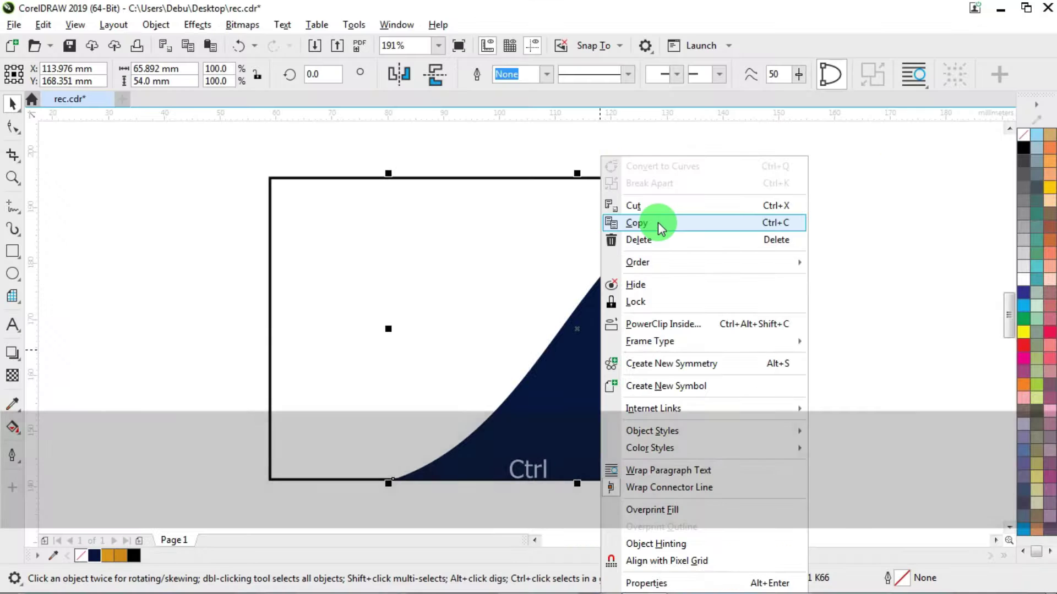
click(641, 234)
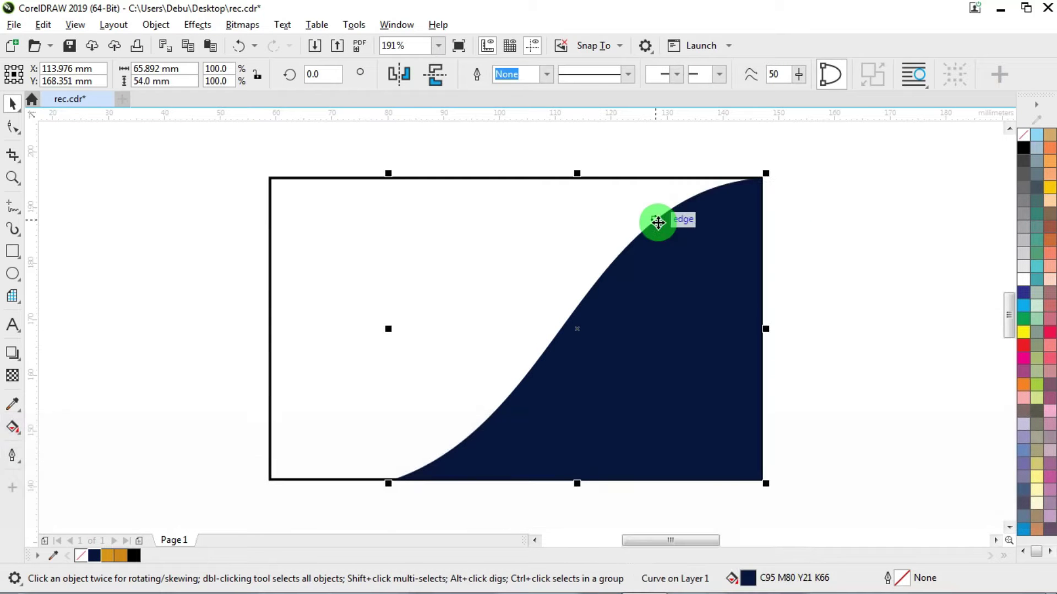
click(819, 217)
right_click(806, 187)
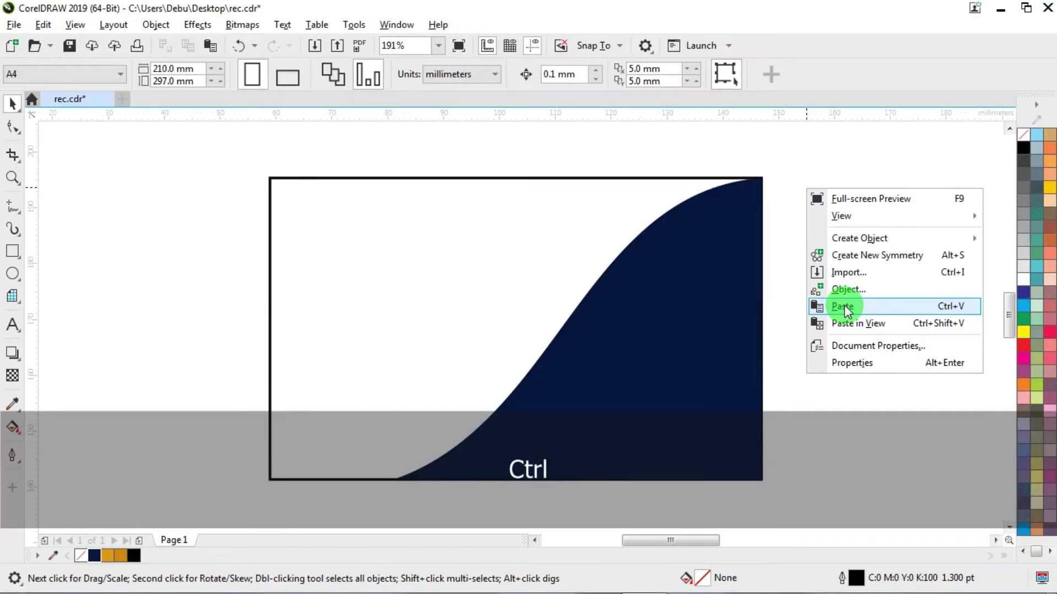
click(844, 305)
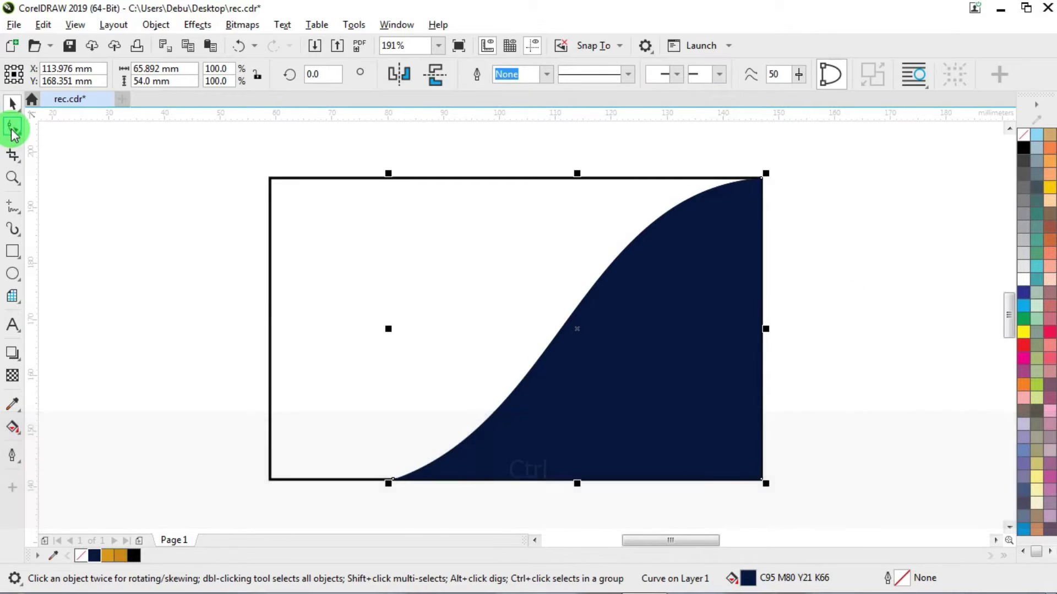
- Move the duplicate's lower-left node up onto the card's left edge and add a node at the card's bottom-left corner
click(12, 126)
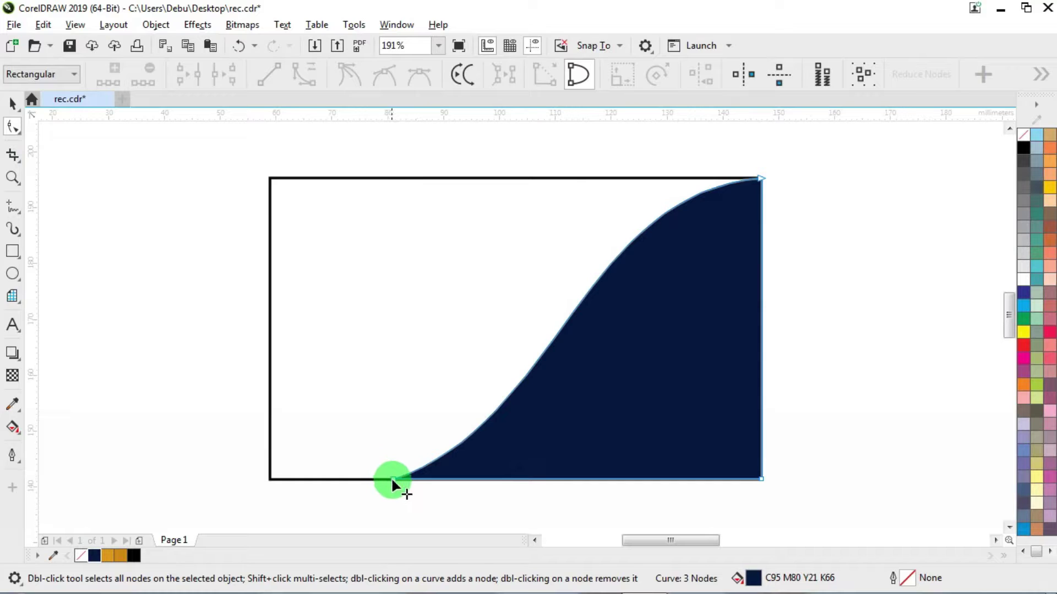
drag(391, 477, 270, 391)
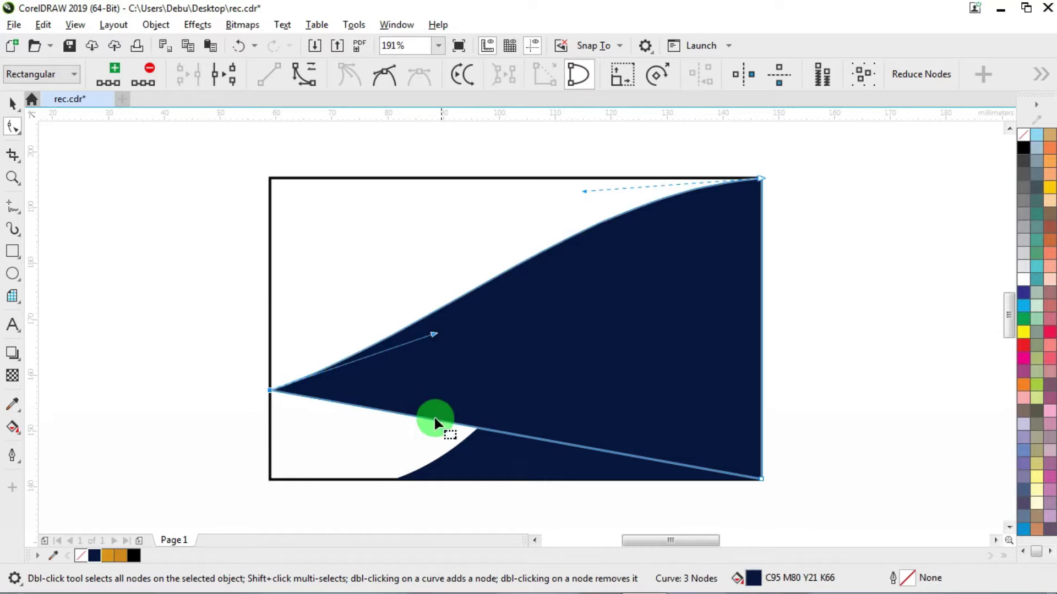
double_click(386, 412)
drag(386, 412, 272, 479)
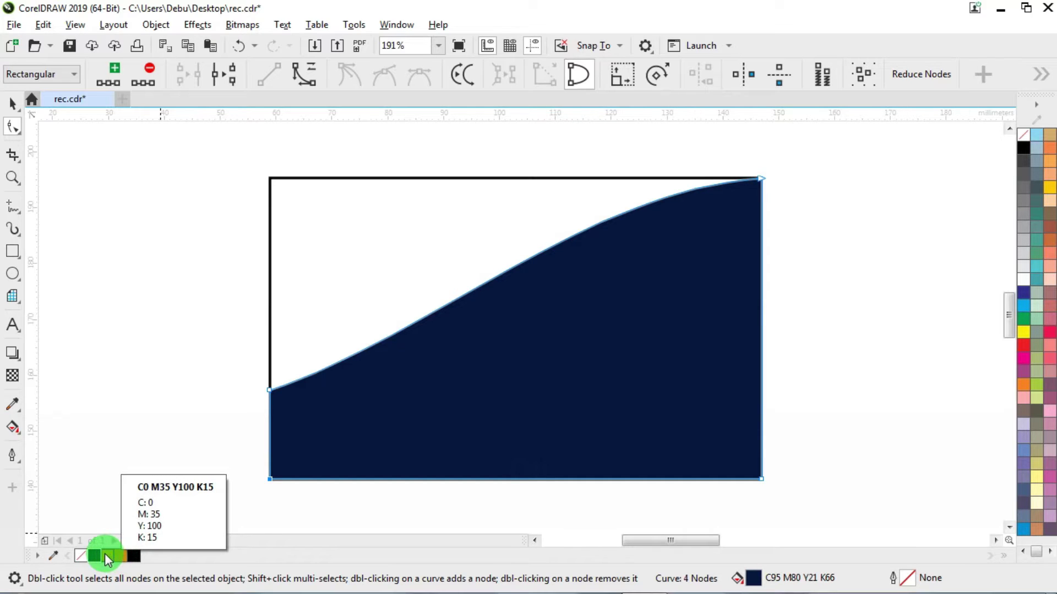
- Fill the reshaped duplicate with golden brown (C0 M40 Y100 K20) and send it to the back of the page
click(119, 554)
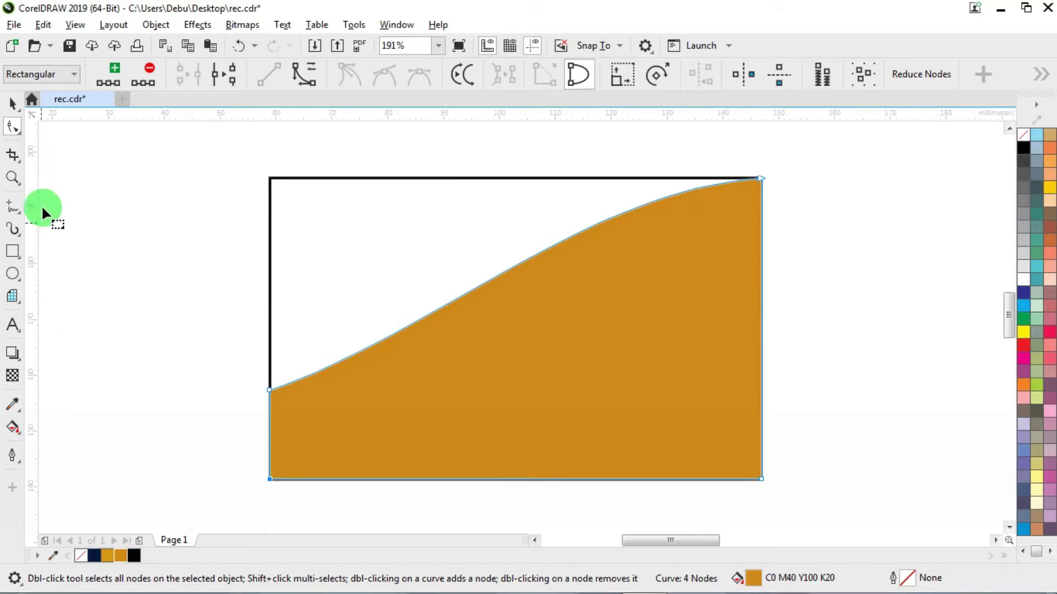
click(13, 102)
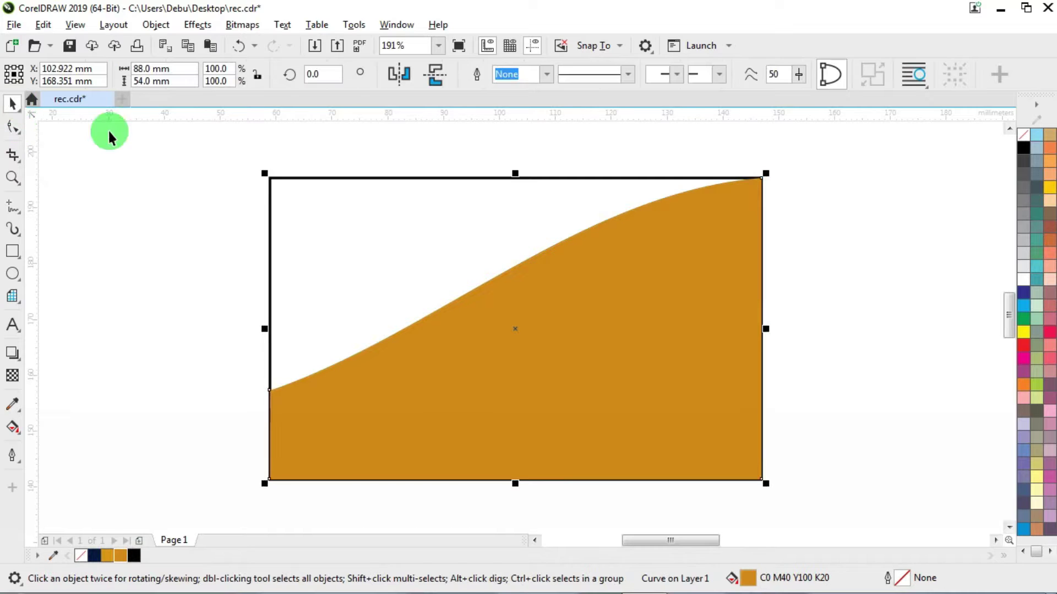
right_click(559, 285)
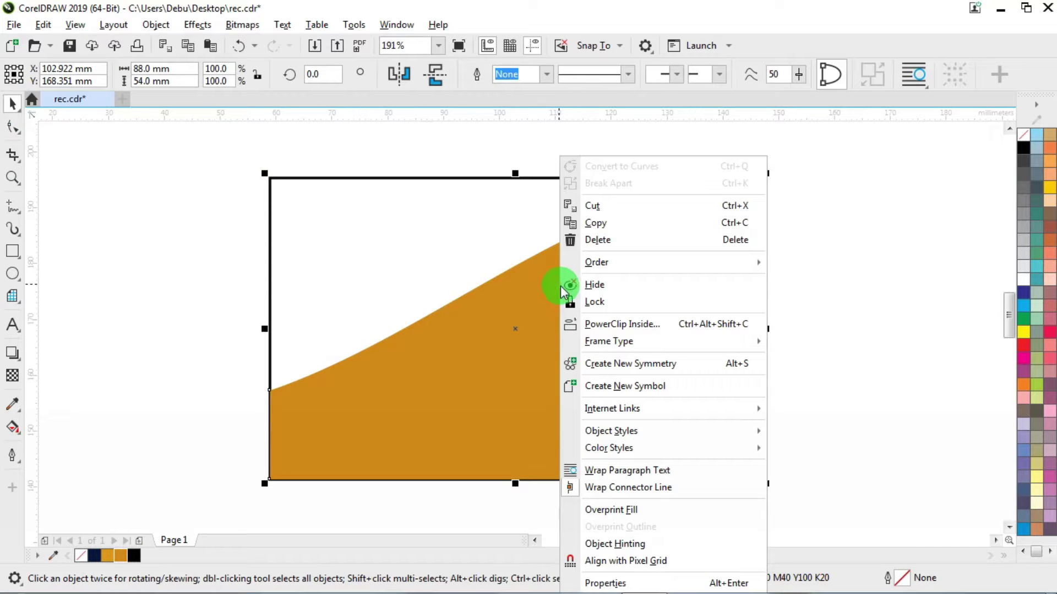
mouse_move(615, 262)
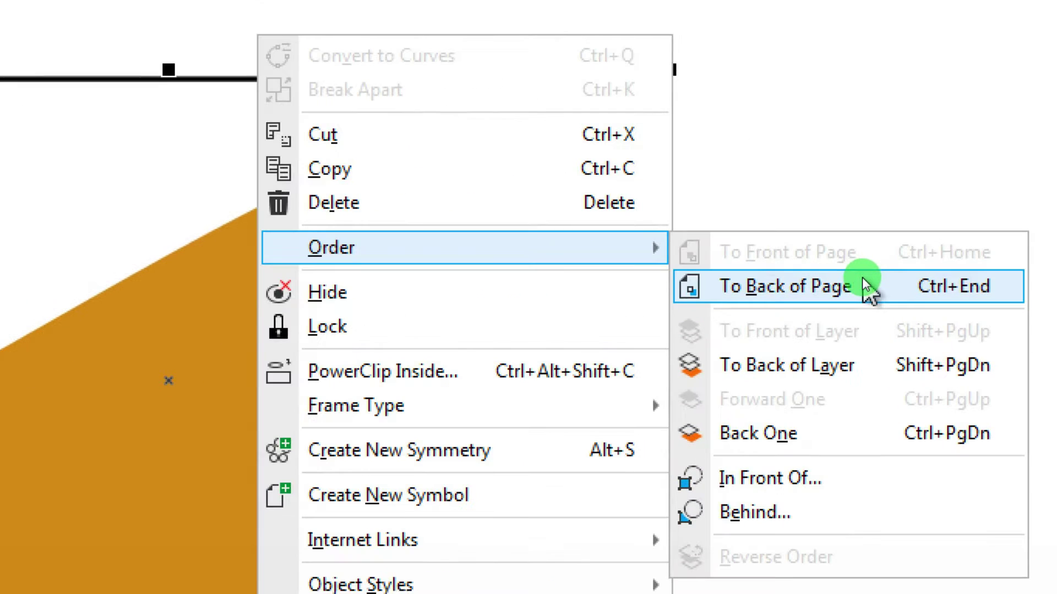
click(854, 283)
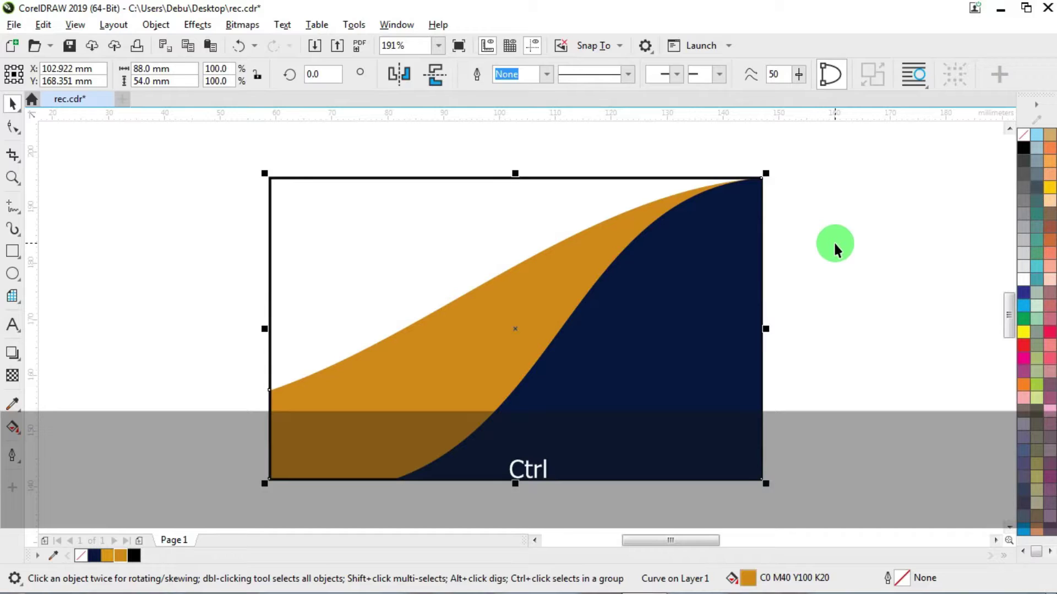
- Send the card's outlined rectangle to the back of the page, behind the golden brown shape
click(807, 215)
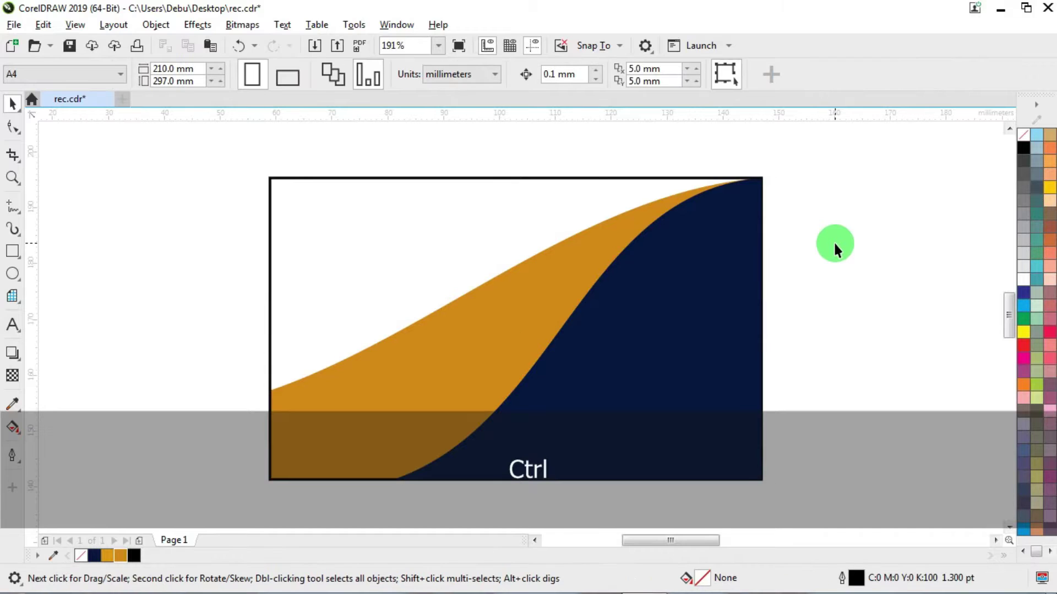
click(368, 364)
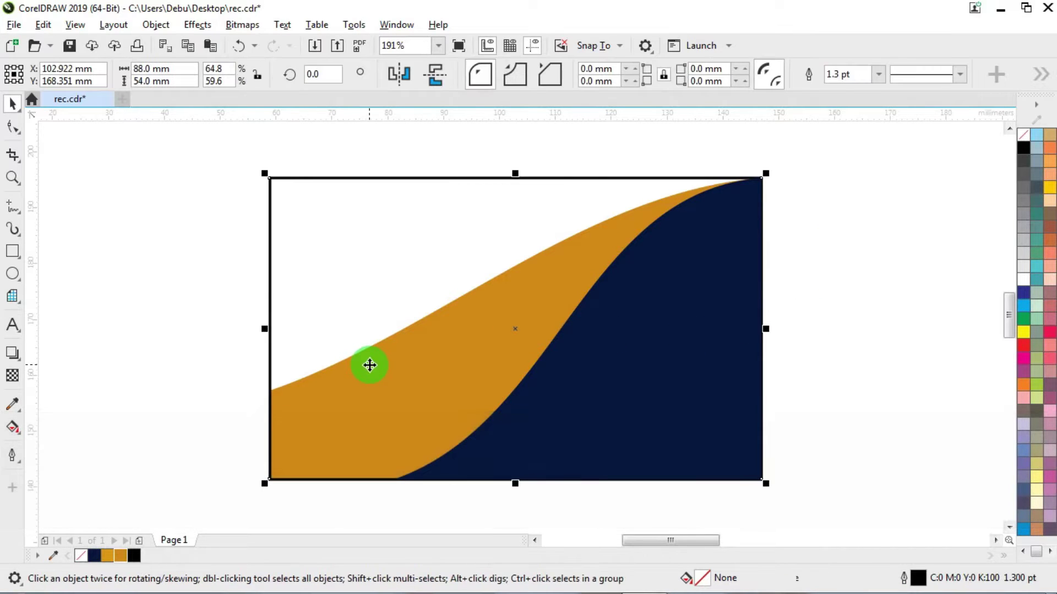
key(ctrl+End)
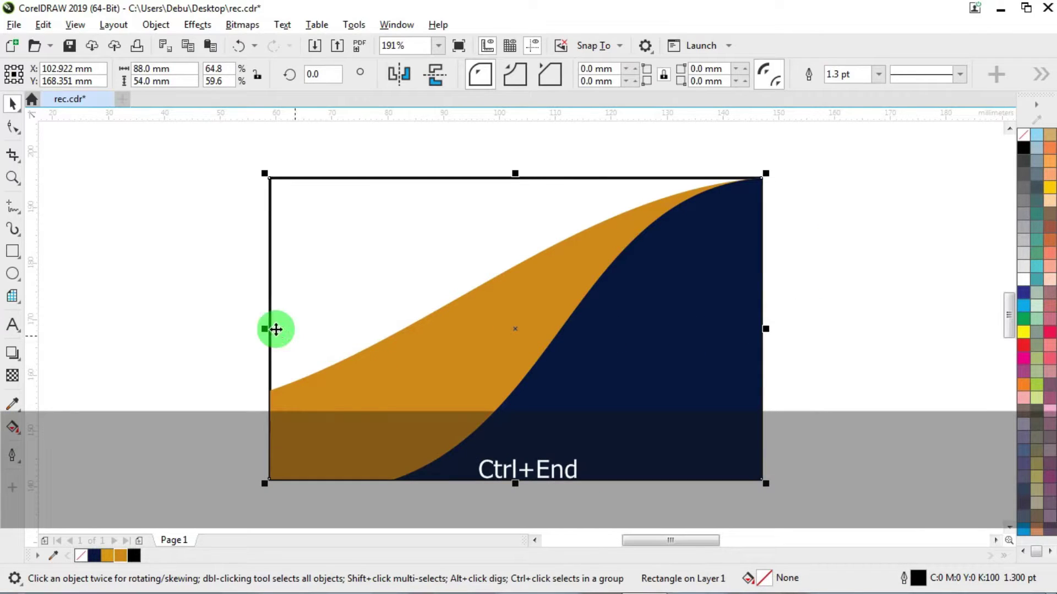
- Try moving the golden brown shape up and undo the move
click(345, 353)
click(377, 354)
drag(377, 354, 390, 315)
key(ctrl+z)
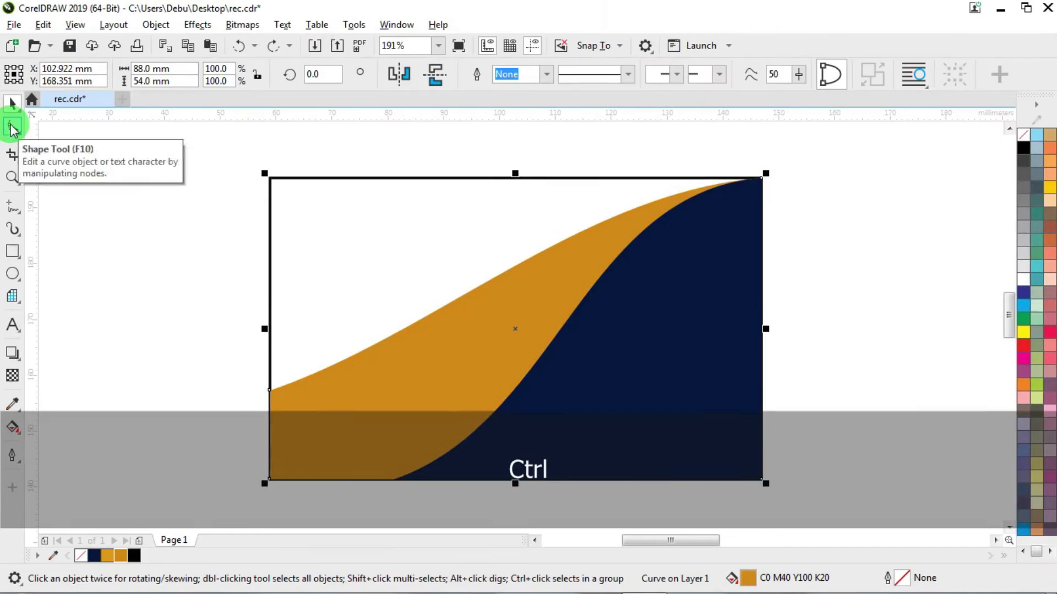
- Pull the left node's curve handle on the golden brown shape down to the card's bottom edge so the curve dips
click(21, 130)
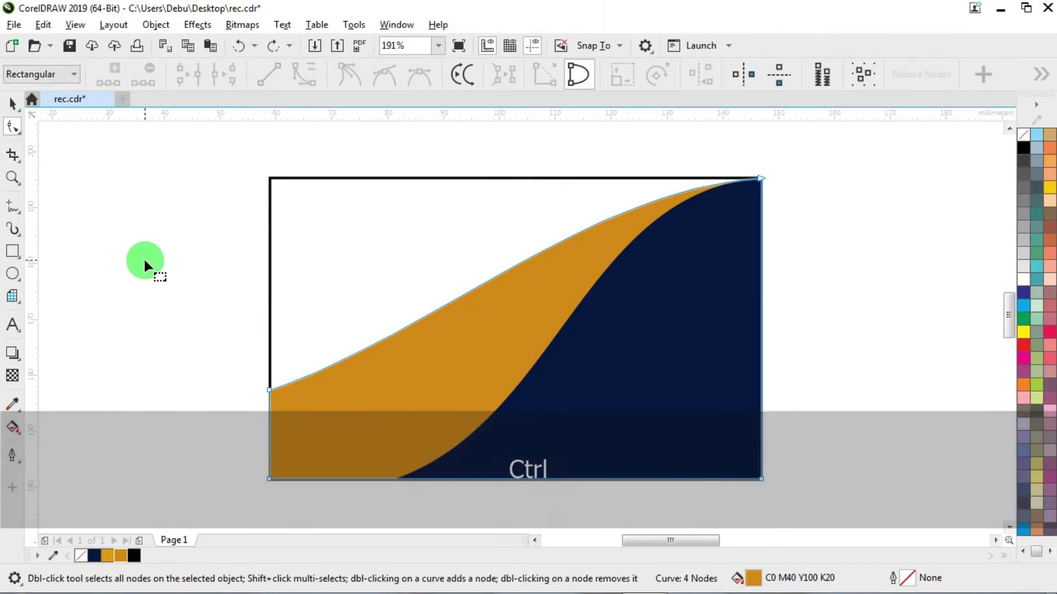
drag(348, 417, 347, 417)
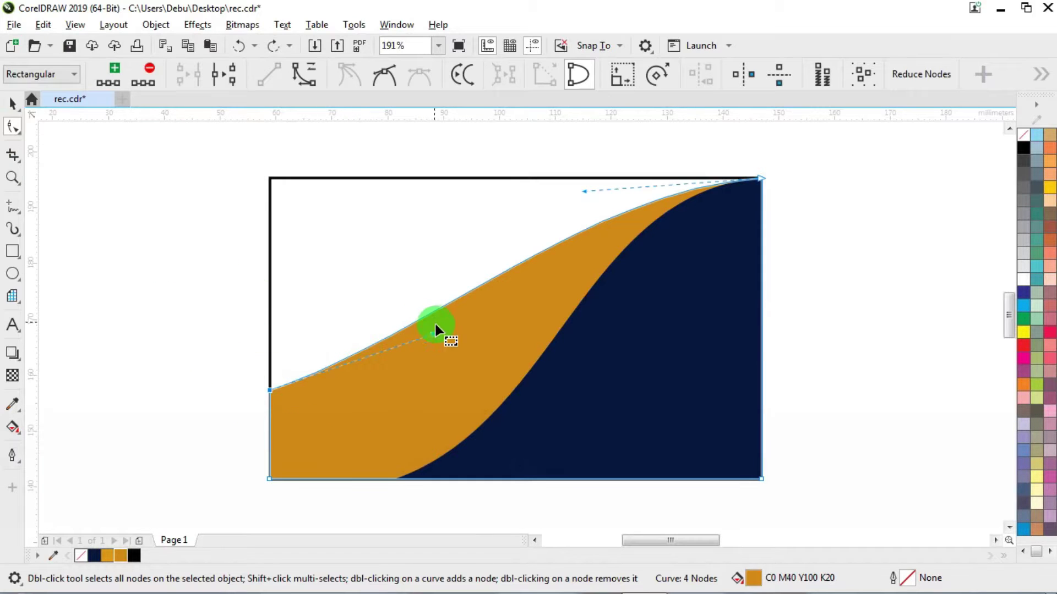
drag(434, 334, 418, 477)
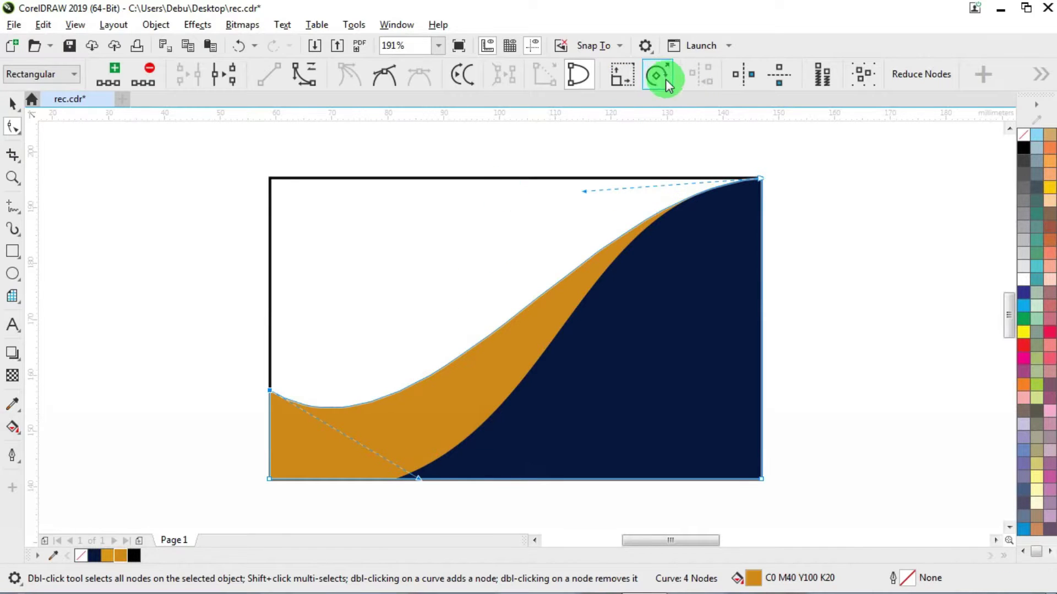
- Lower the golden brown shape's left node along the card edge and raise its handle to soften the dip
scroll(441, 247, down, 3)
scroll(382, 357, up, 4)
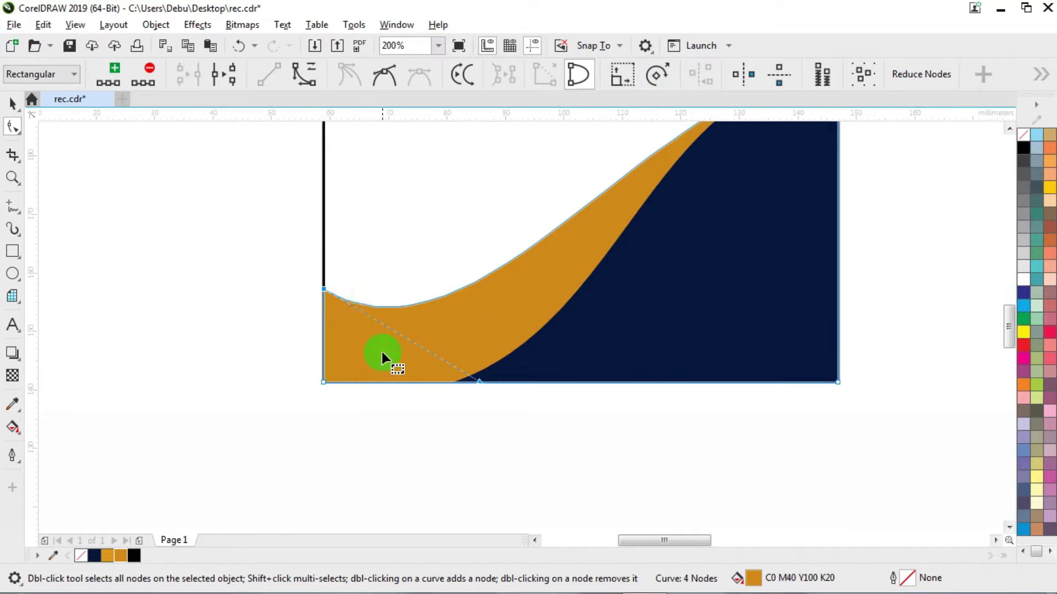
drag(374, 322, 370, 319)
scroll(333, 298, up, 2)
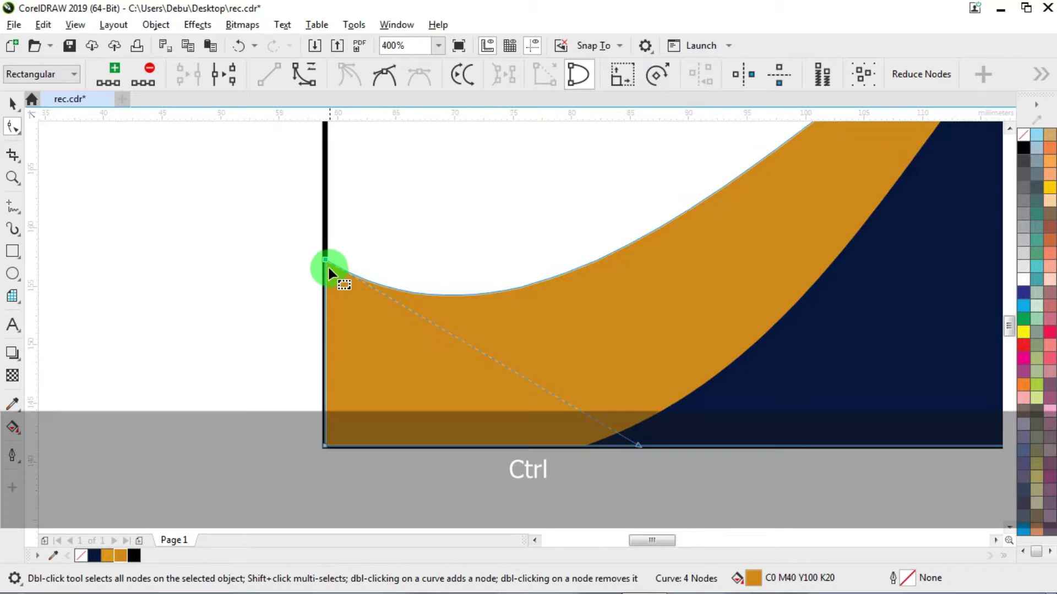
drag(325, 259, 325, 300)
scroll(326, 299, down, 2)
drag(482, 391, 507, 346)
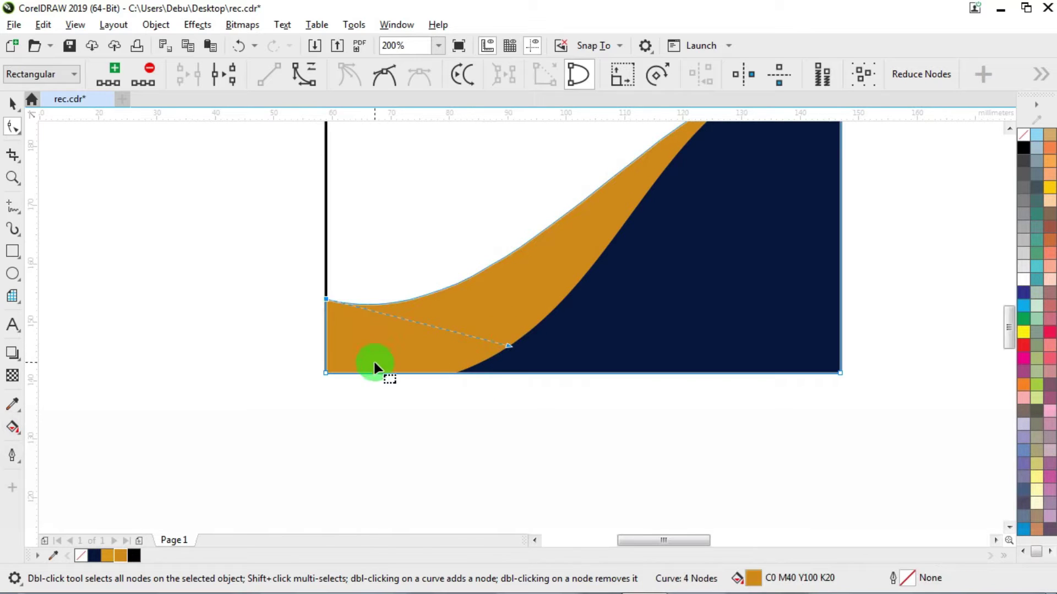
- Fine-tune the golden brown curve by extending the left node's handle and raising the upper-right node's handle to the card's top edge
scroll(373, 359, down, 1)
scroll(423, 338, up, 1)
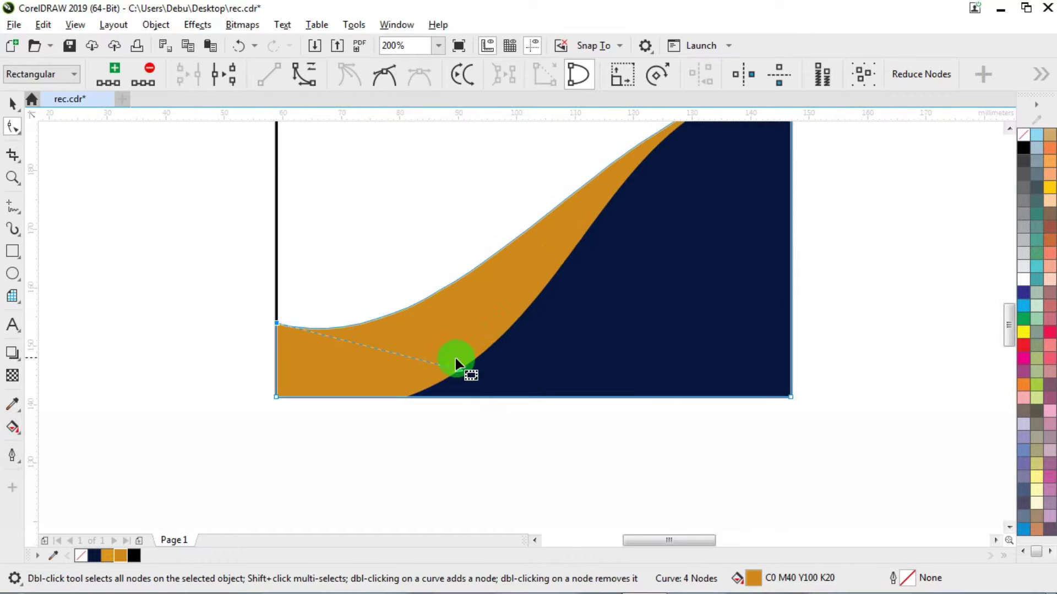
drag(460, 370, 487, 350)
scroll(404, 344, down, 1)
scroll(514, 232, up, 1)
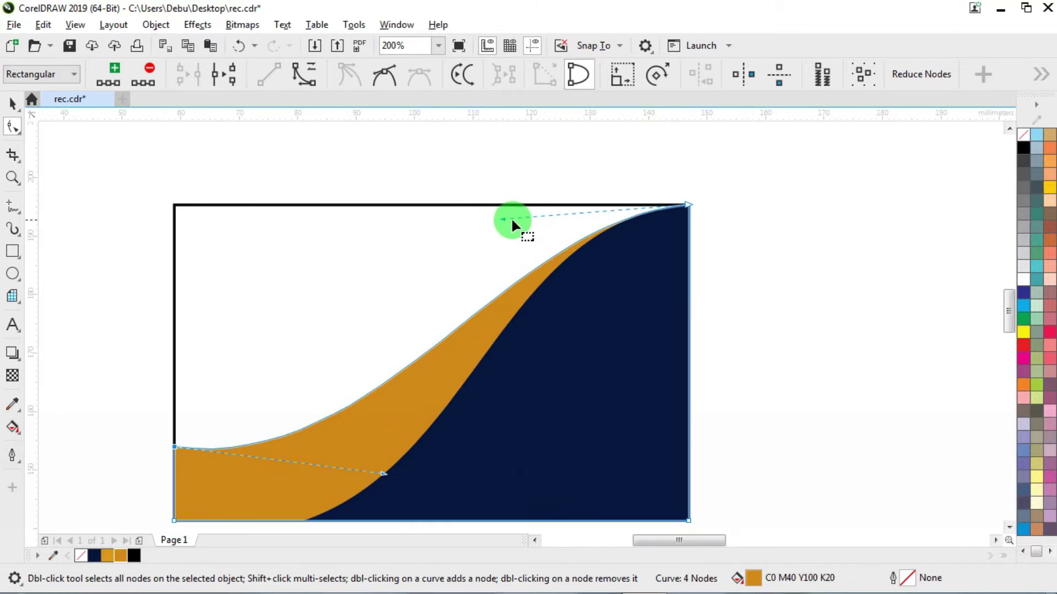
drag(504, 220, 513, 204)
scroll(585, 214, down, 1)
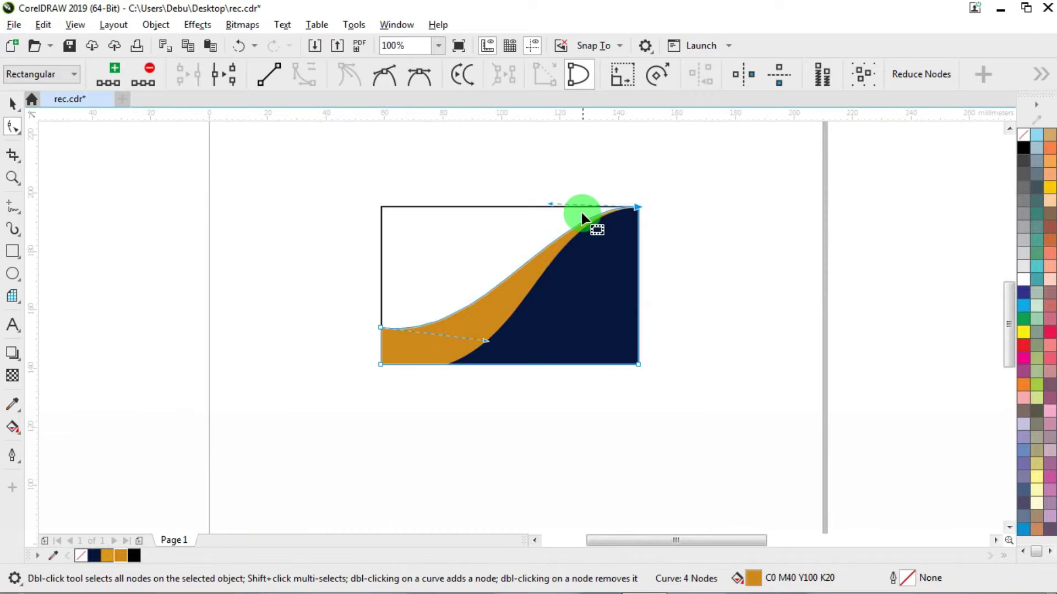
- Try shifting the finished golden brown shape up and to the right, and undo the shift
click(12, 104)
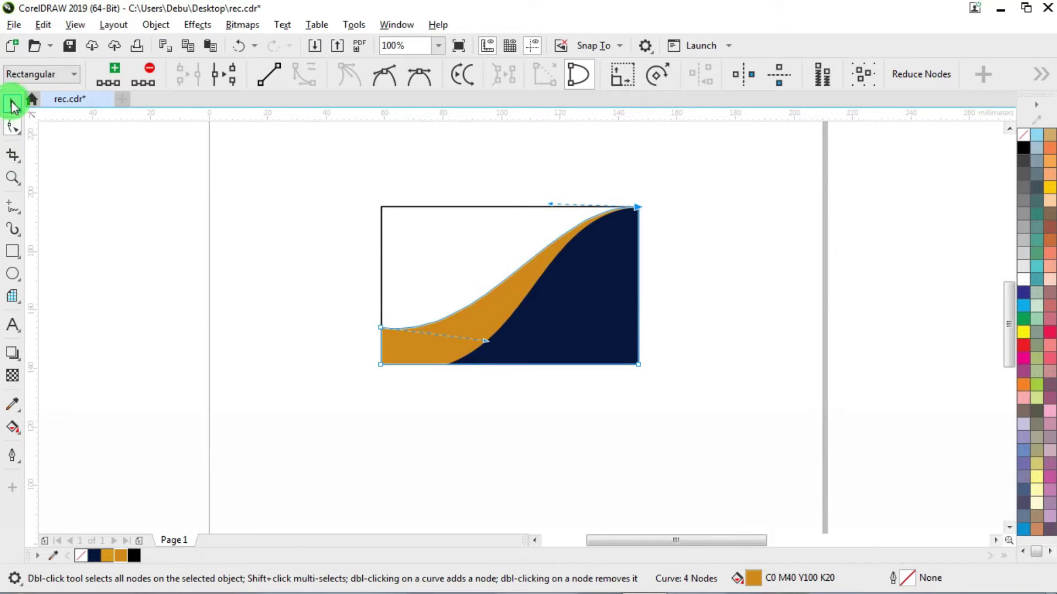
click(304, 271)
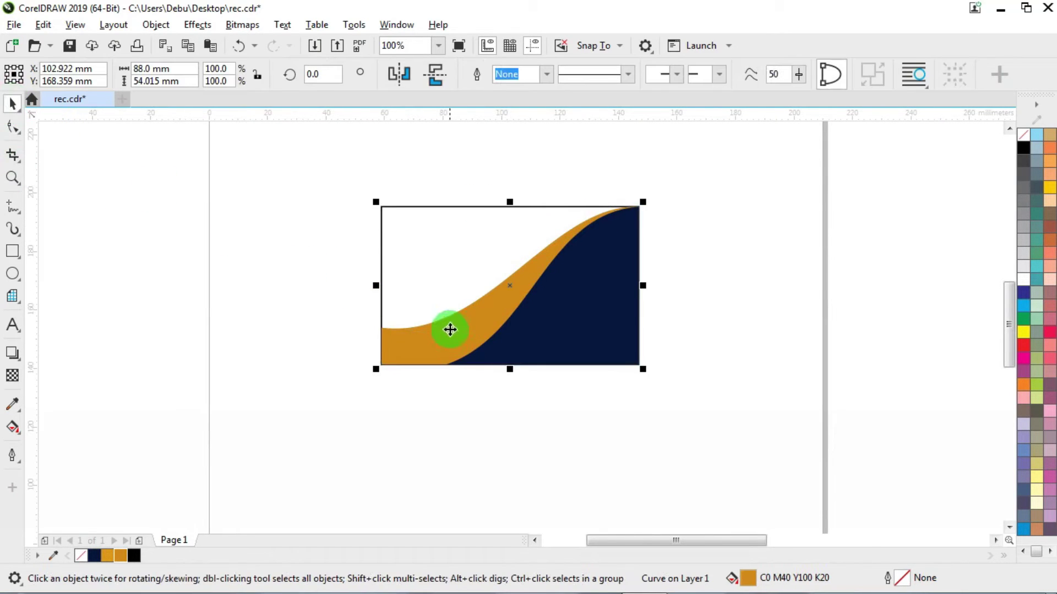
drag(449, 327, 485, 293)
key(ctrl+z)
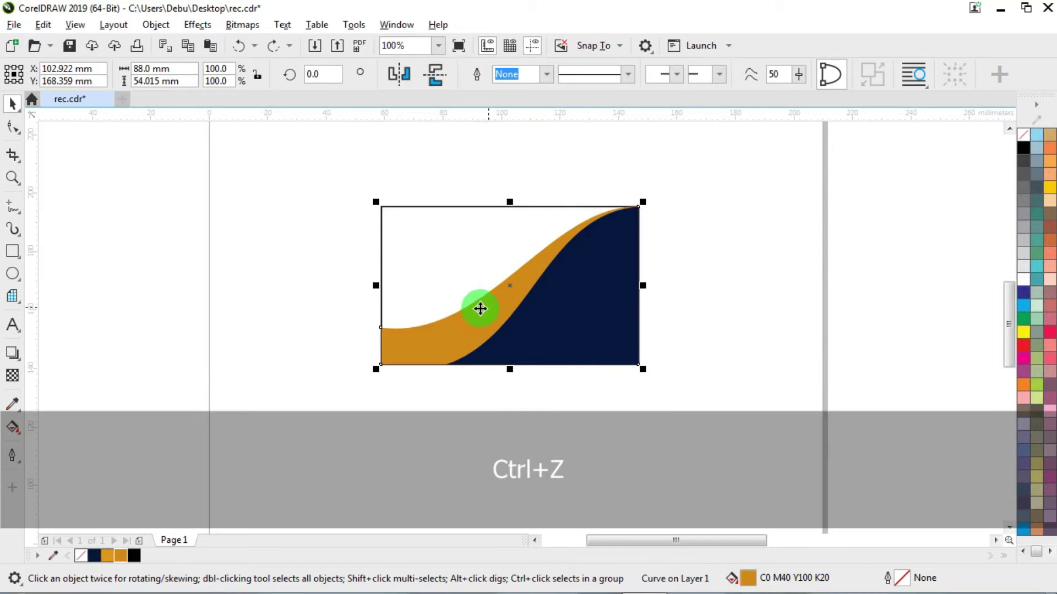
- Duplicate the golden brown shape in place with copy and paste, and fill the duplicate with yellow (C0 M20 Y100 K0)
right_click(466, 307)
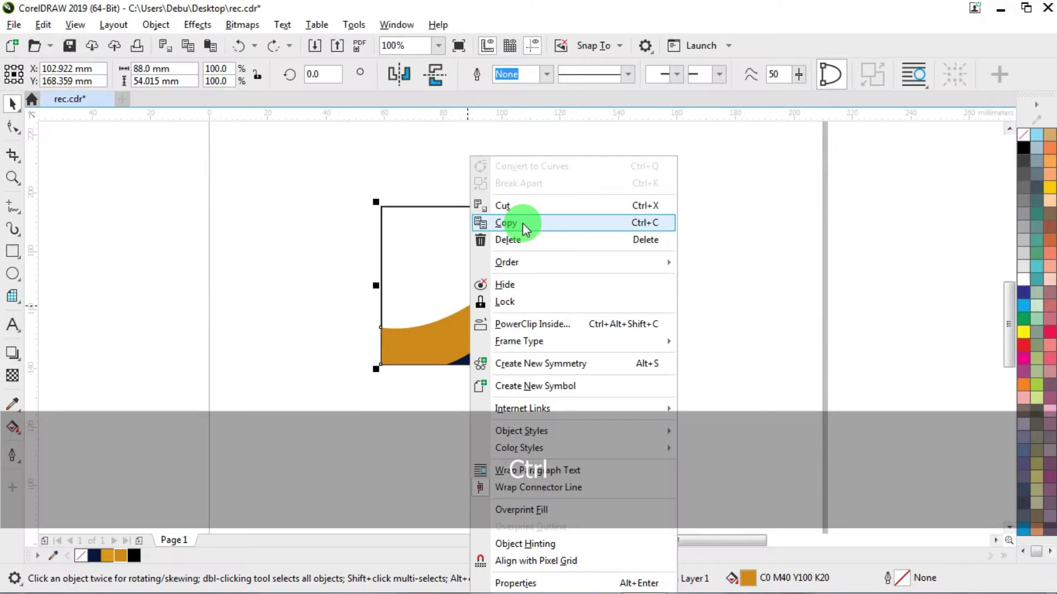
click(522, 224)
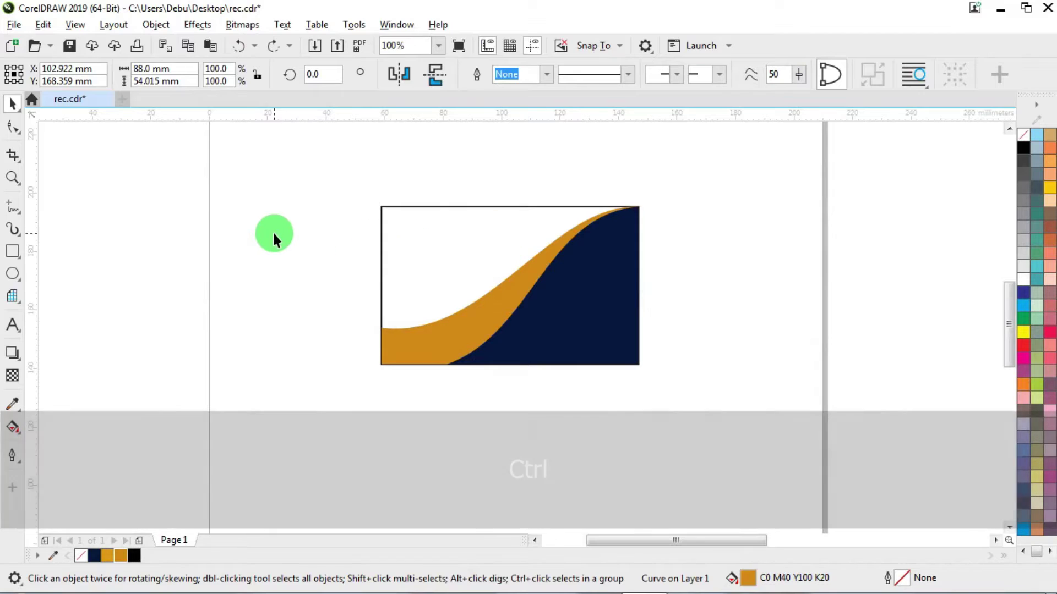
right_click(263, 197)
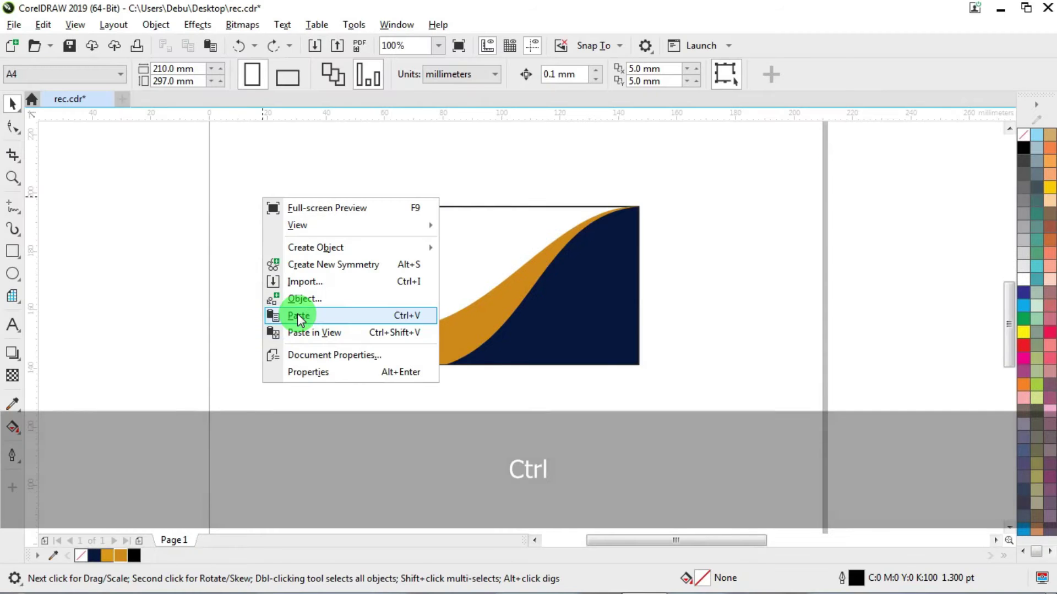
click(298, 316)
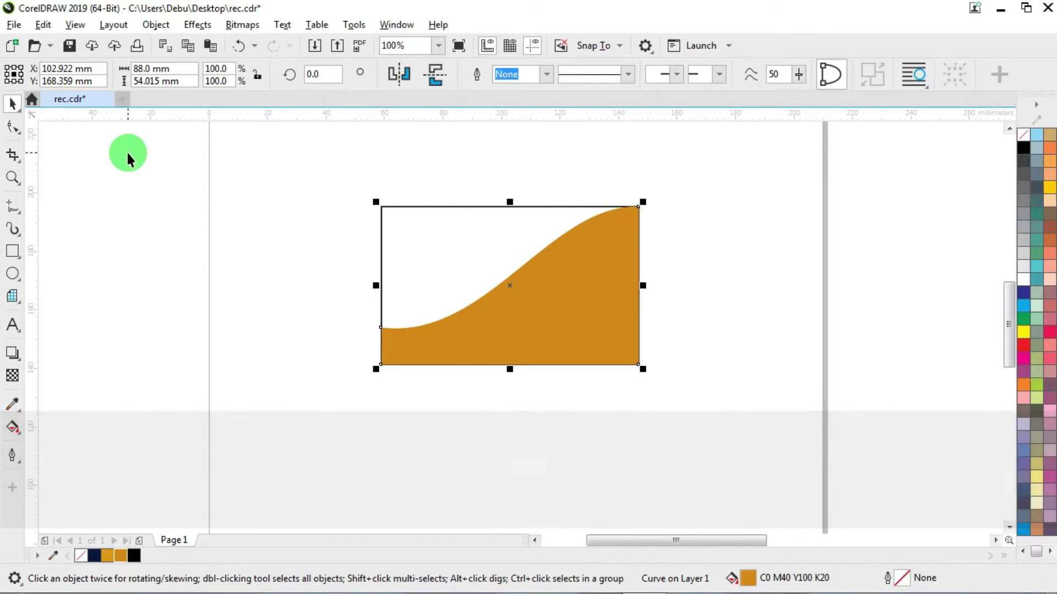
click(1049, 189)
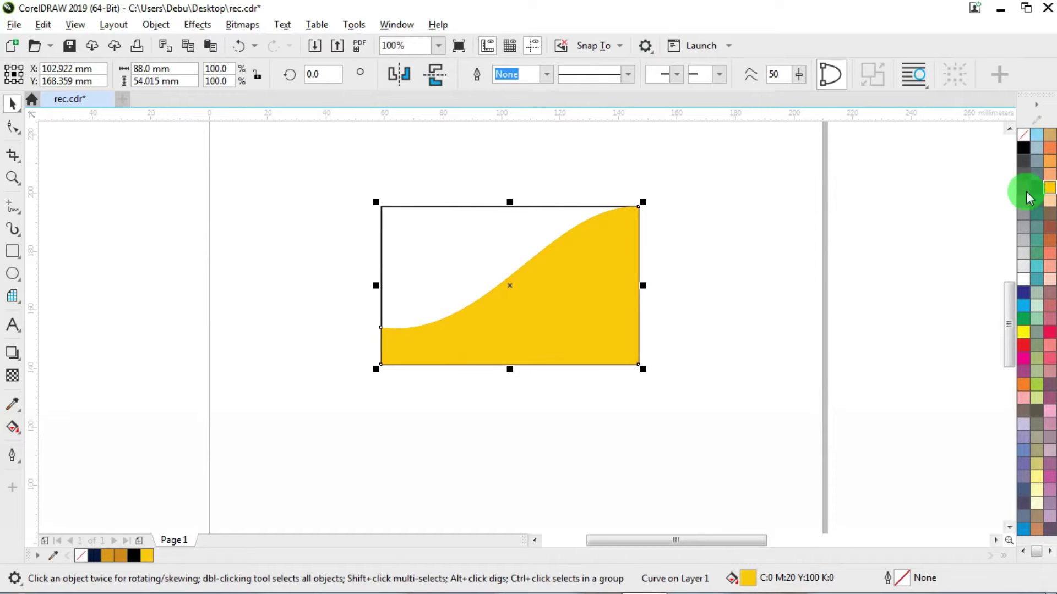
- Raise the yellow shape's left node along the card's left edge to about mid-height
click(13, 127)
scroll(403, 302, up, 2)
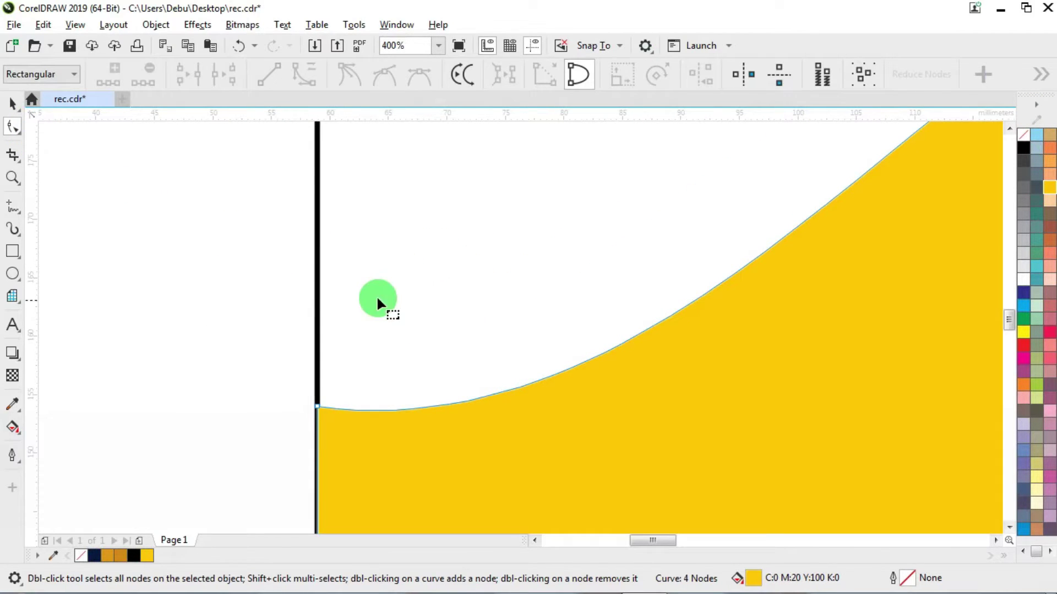
drag(388, 430, 356, 326)
scroll(385, 410, down, 1)
- Send the yellow shape to the back of the page, behind the golden brown and navy shapes
click(12, 105)
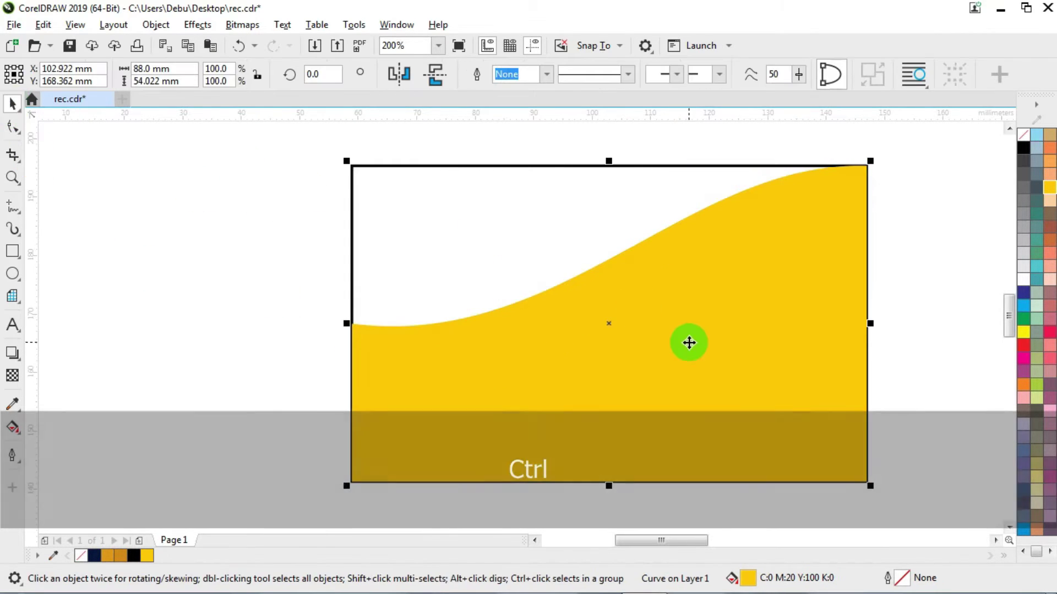
right_click(607, 323)
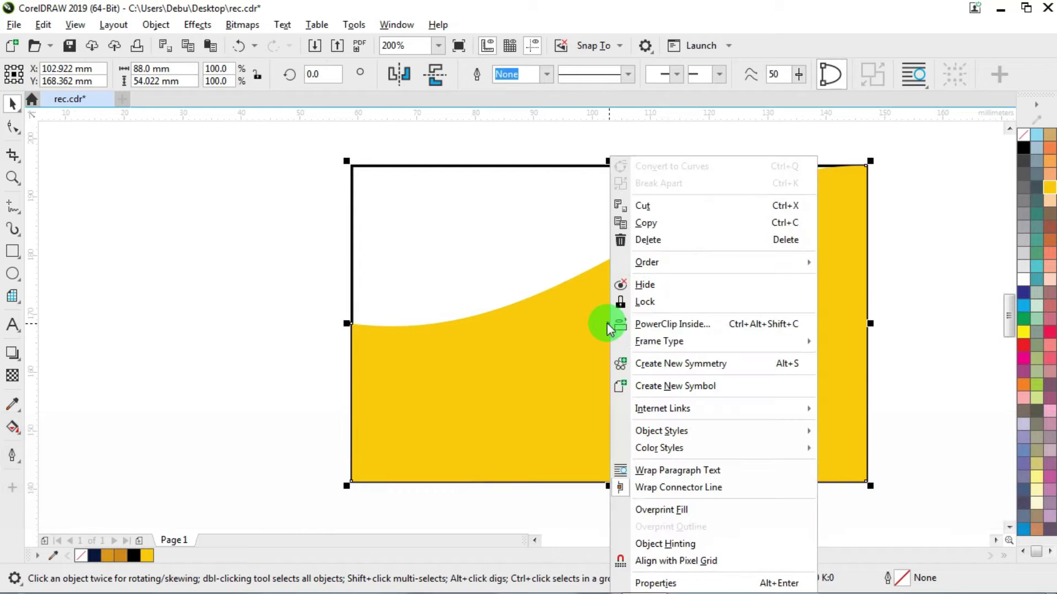
mouse_move(654, 261)
key(ctrl)
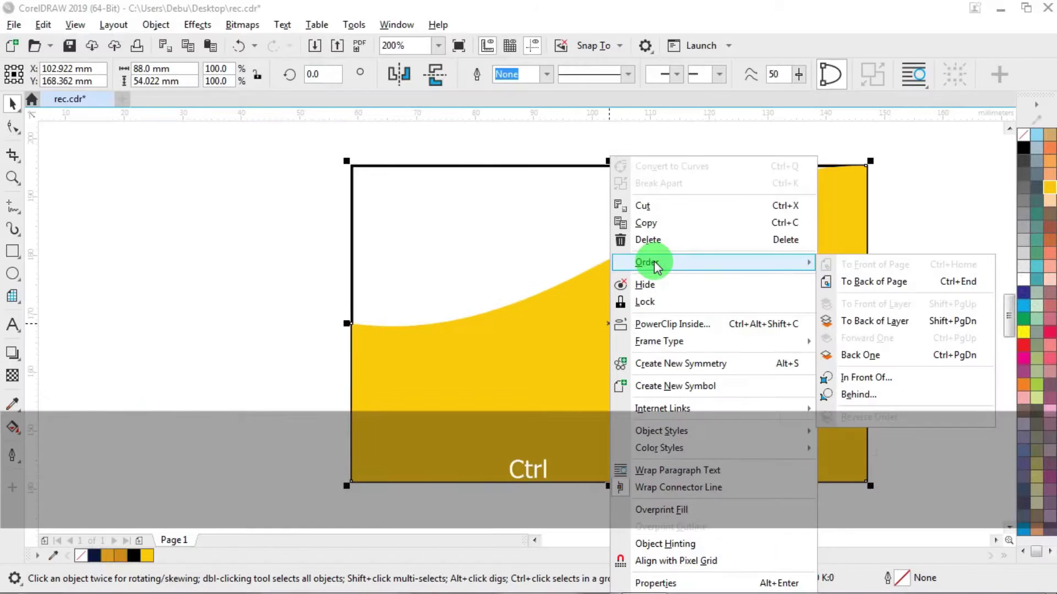
click(858, 280)
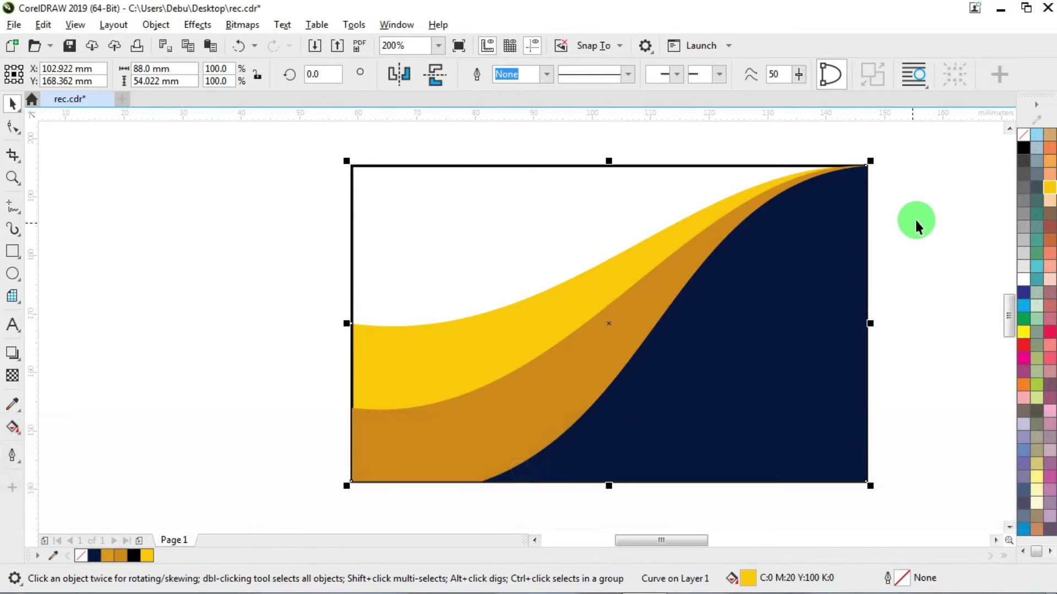
- Fill the card's frame rectangle with white, remove its outline and send it to the back of the page
click(927, 208)
click(406, 340)
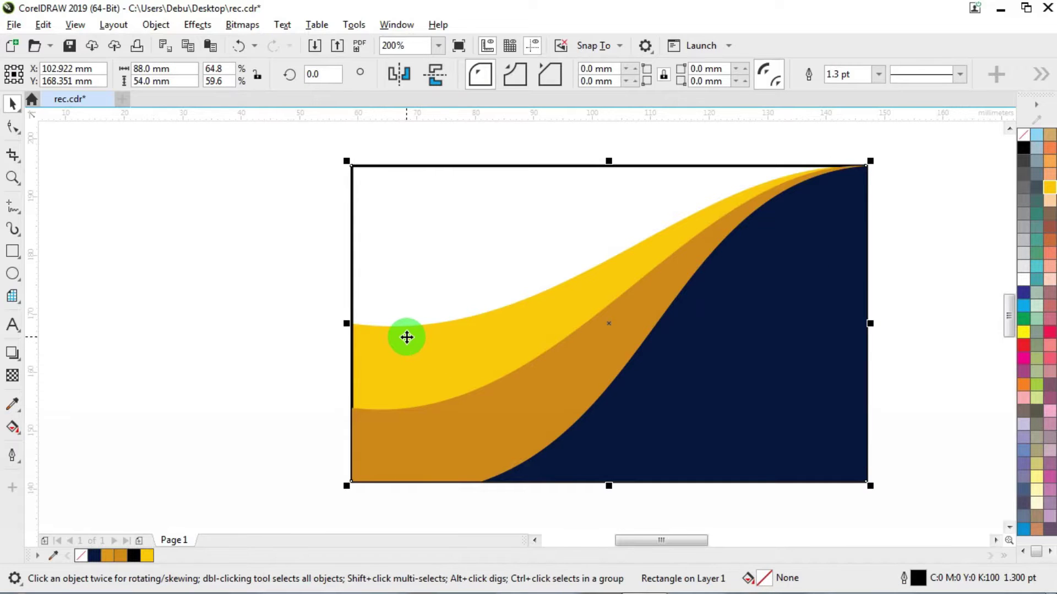
alt+click(405, 335)
drag(405, 334, 473, 299)
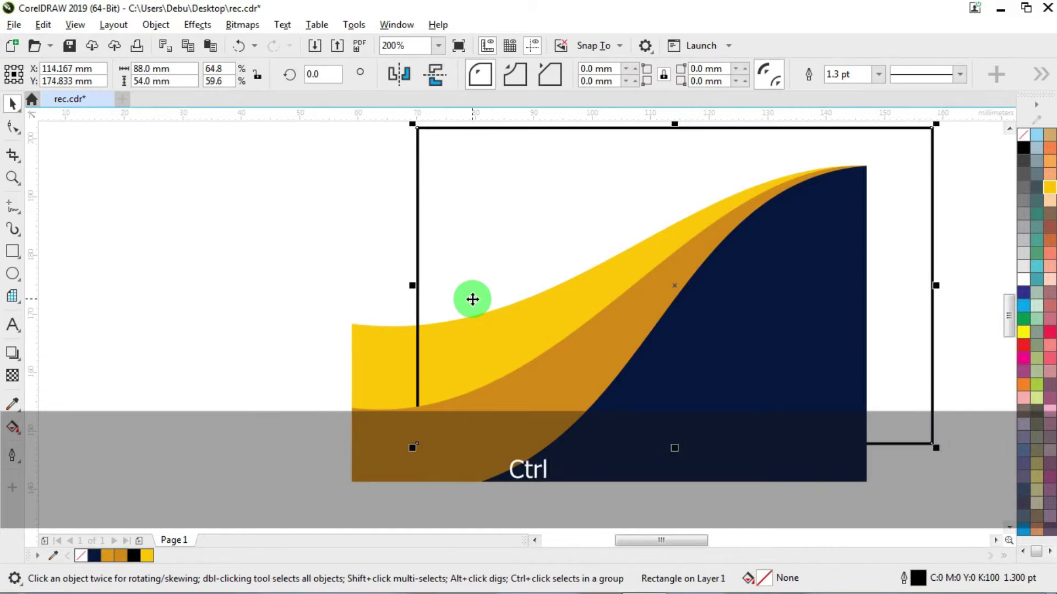
key(ctrl+z)
click(1024, 279)
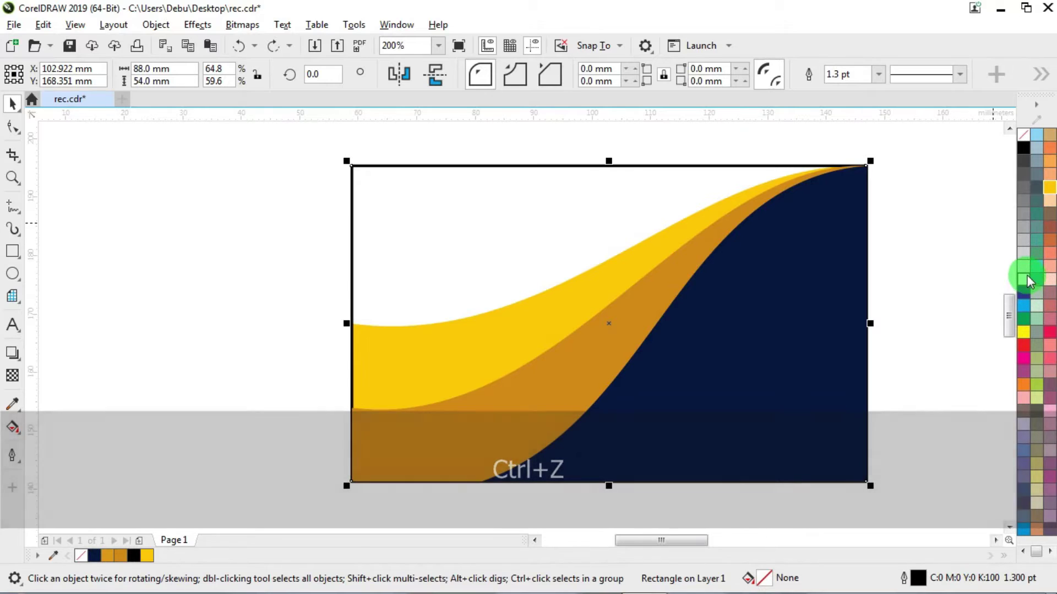
right_click(1022, 135)
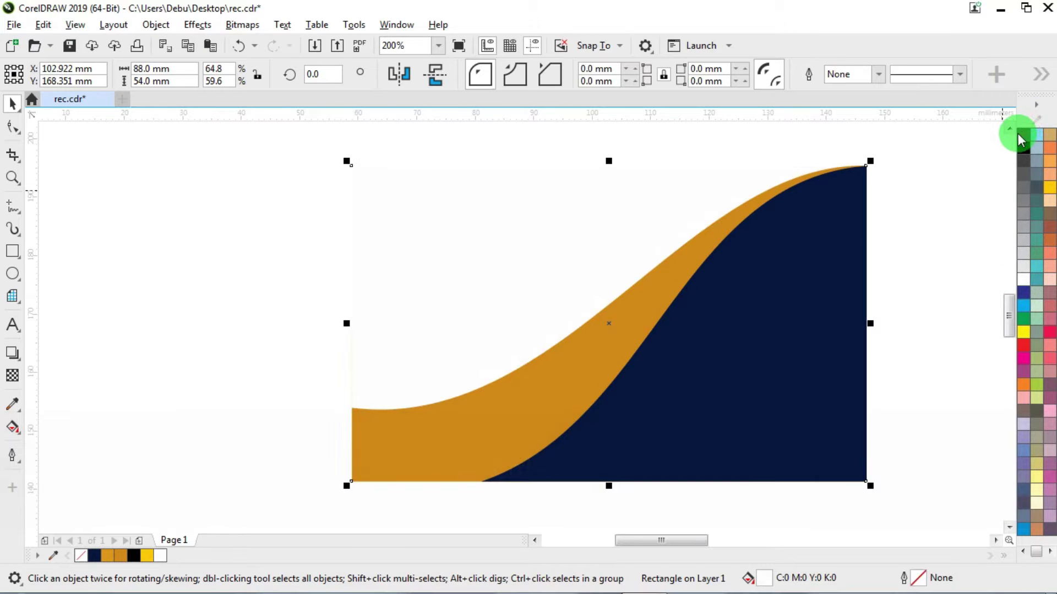
key(ctrl+End)
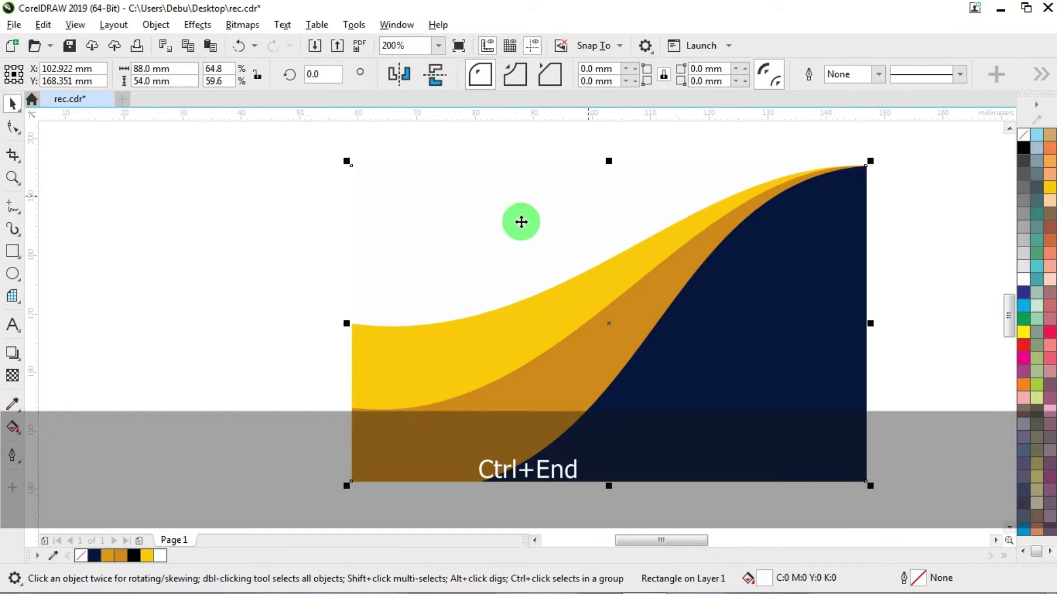
- Add a page-sized background rectangle filled with grey (C0 M0 Y0 K40) and without an outline
click(170, 184)
double_click(13, 252)
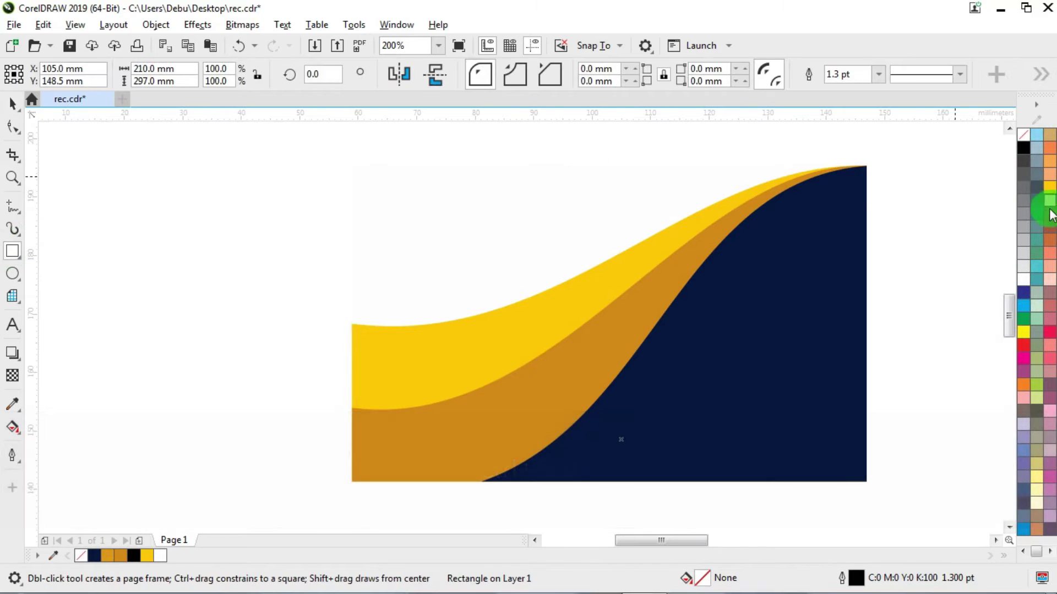
click(1023, 226)
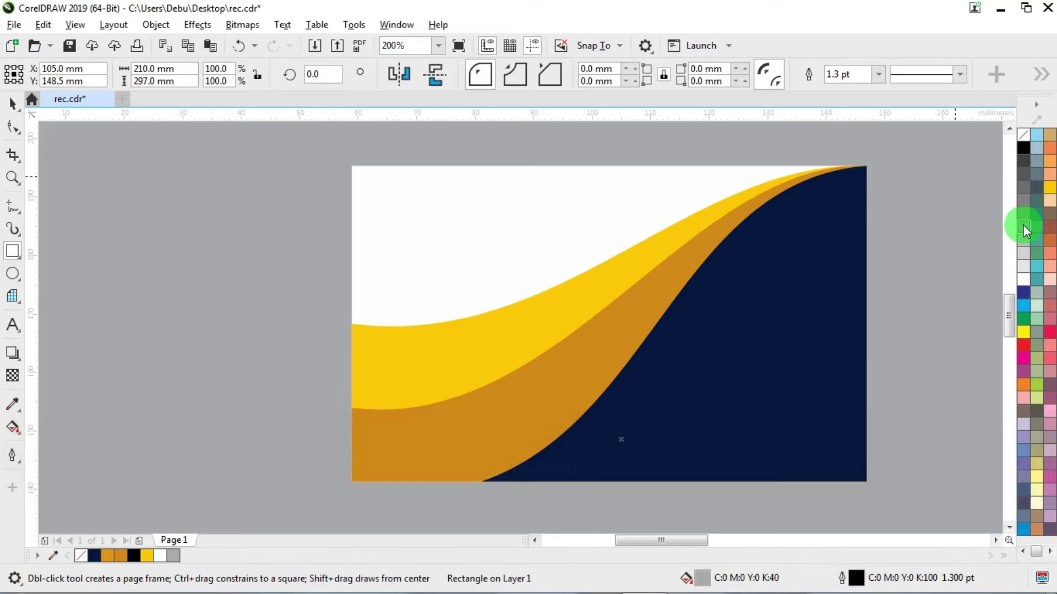
right_click(1022, 136)
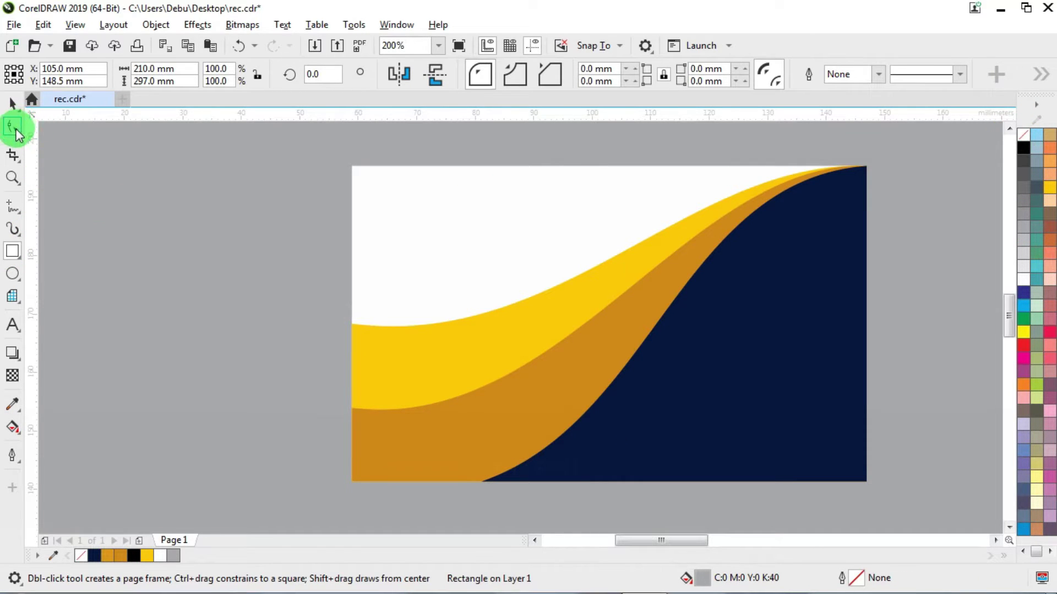
- Deepen the dip of the yellow shape's upper curve by lowering the curve handle of its upper-left node
click(15, 130)
ctrl+click(382, 345)
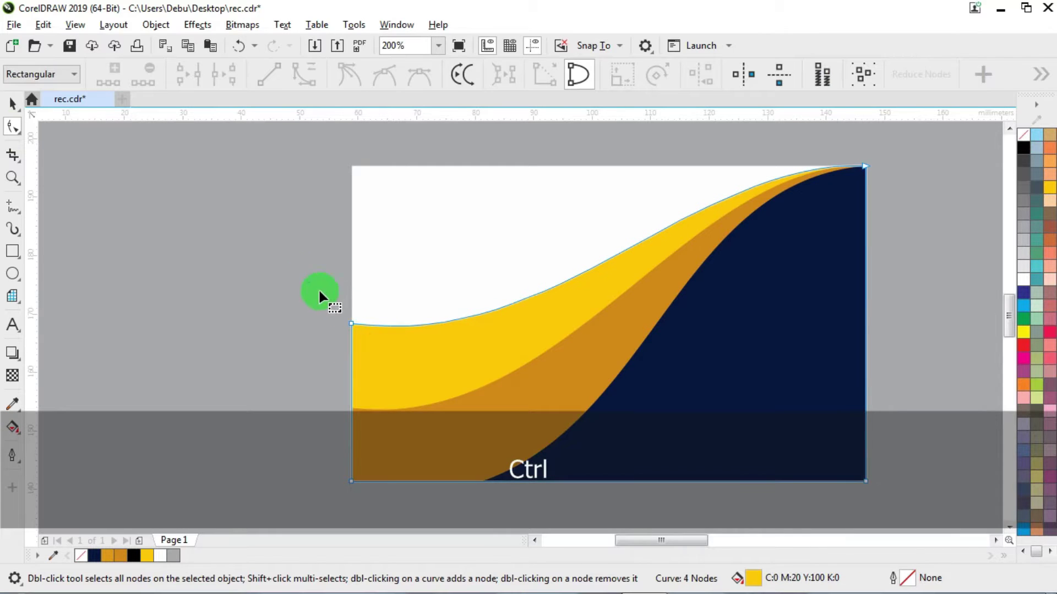
drag(319, 292, 435, 345)
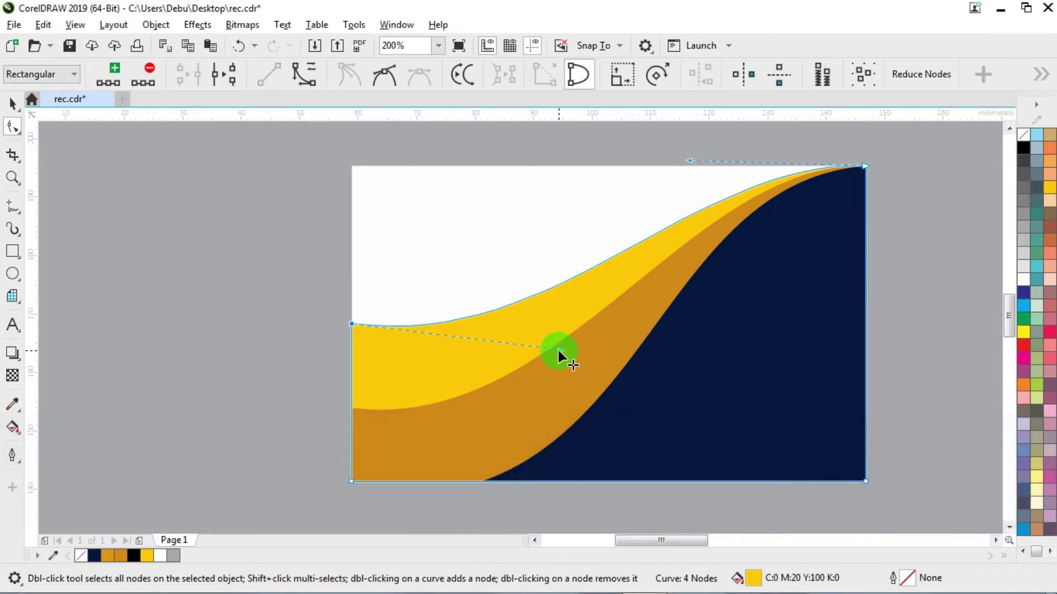
drag(558, 350, 558, 401)
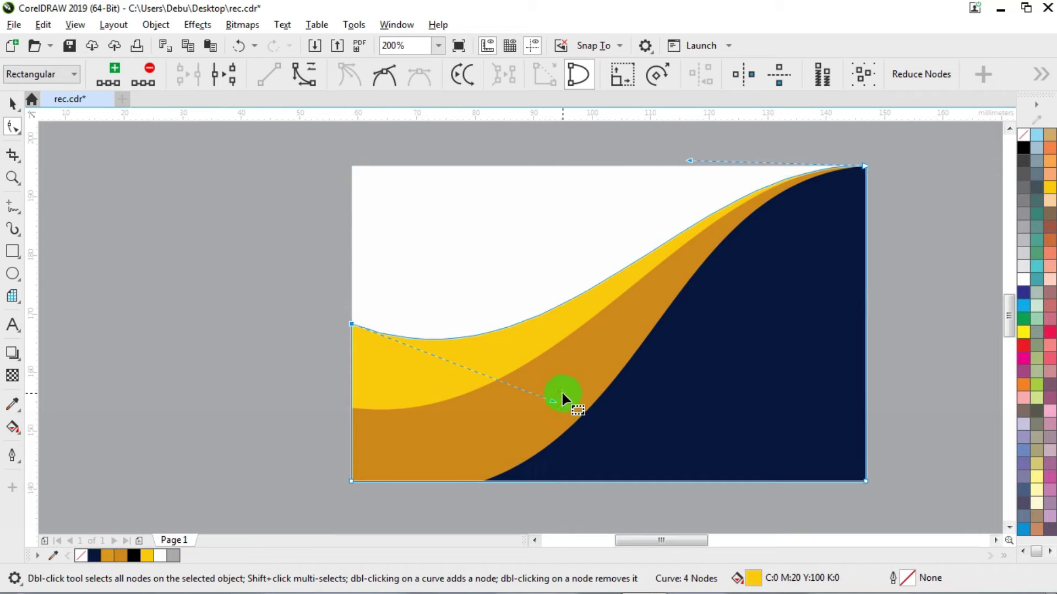
- Try filling the yellow shape with golden brown (C0 M40 Y100 K20), and undo the fill
click(122, 557)
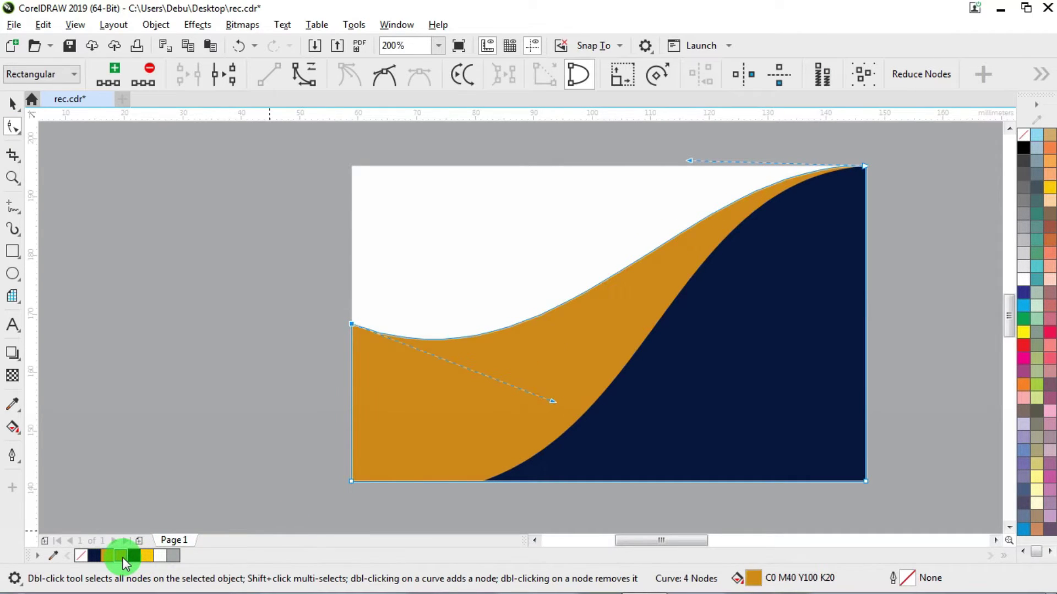
key(ctrl+z)
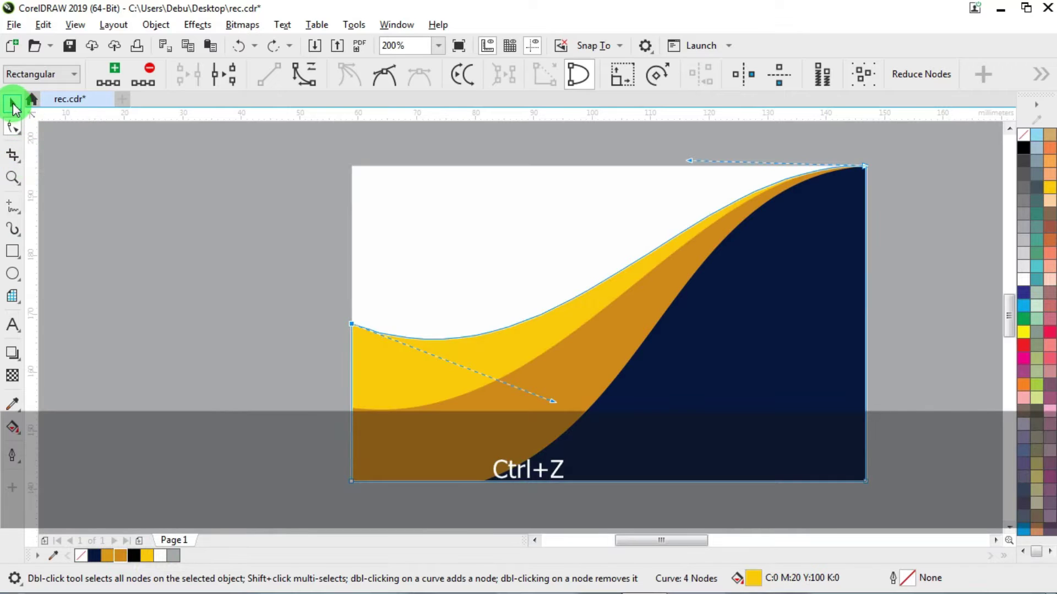
click(12, 103)
click(935, 193)
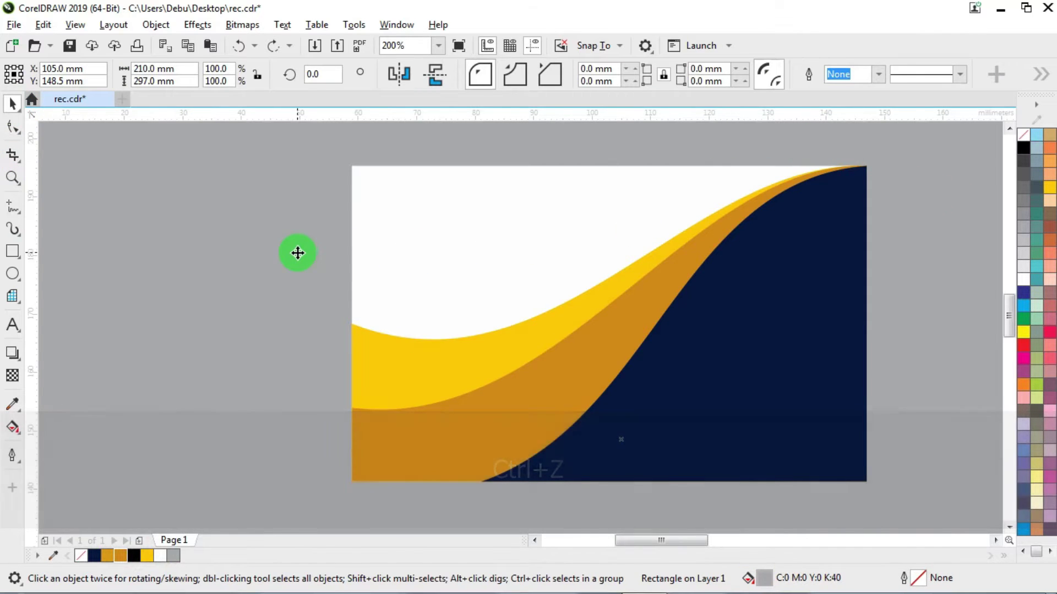
- Apply a linear fountain fill to the golden brown shape, running diagonally up its band, with the end colour C0 M40 Y100 K20
scroll(298, 252, down, 2)
scroll(400, 265, up, 1)
click(835, 202)
scroll(286, 313, up, 1)
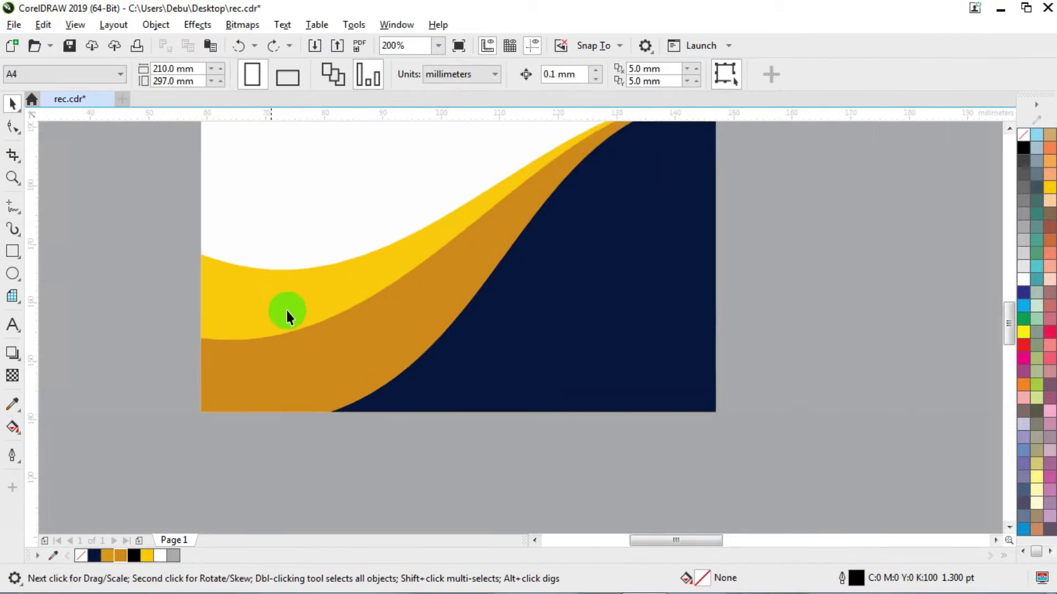
drag(317, 361, 340, 351)
key(ctrl+z)
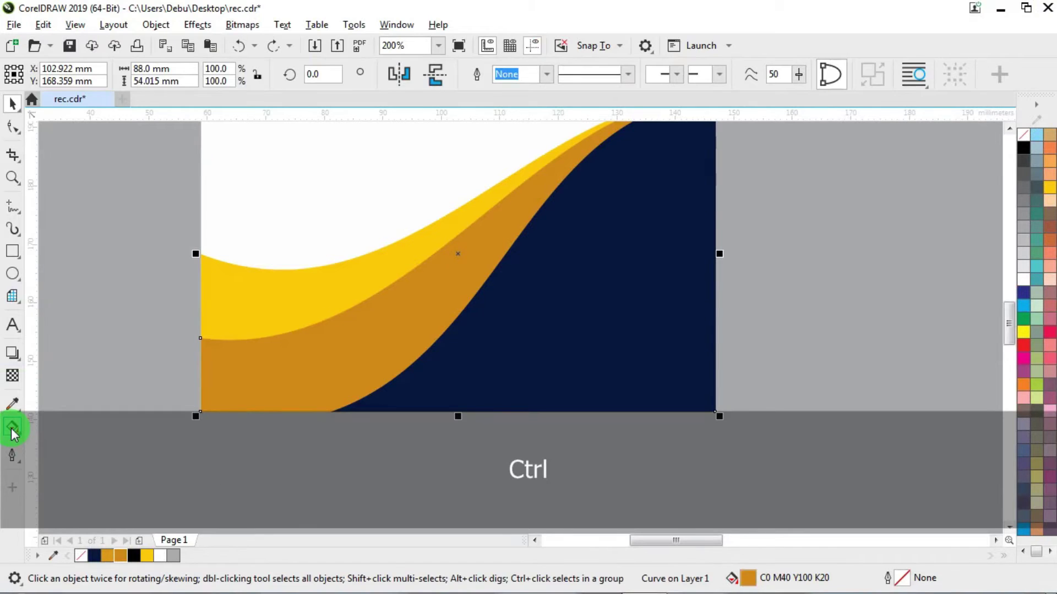
click(13, 432)
drag(298, 372, 585, 148)
click(119, 555)
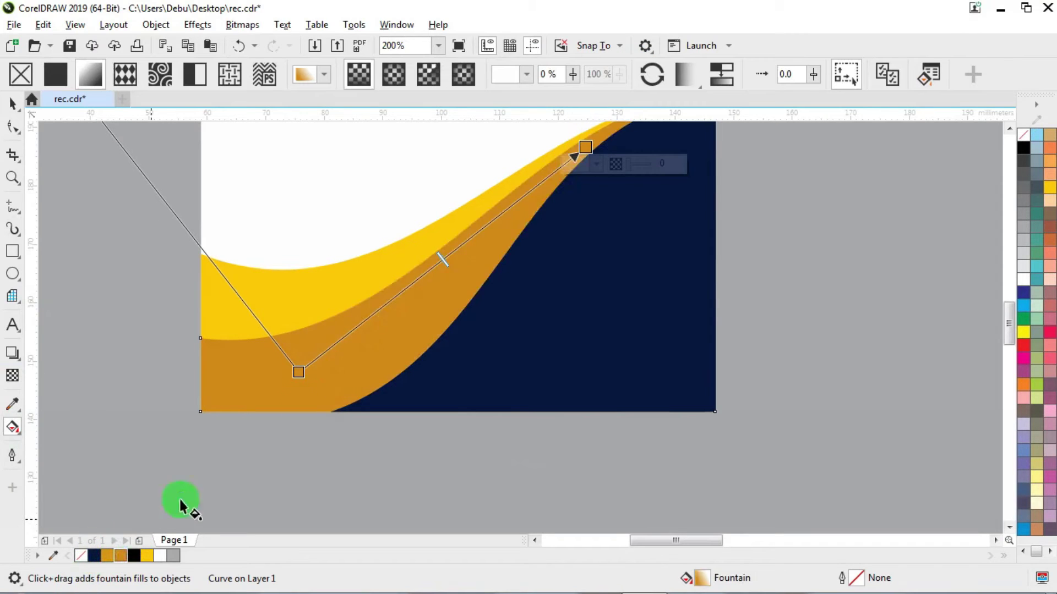
- Add a light yellow colour node to the golden brown shape's gradient and place it at 32%
scroll(328, 385, down, 1)
scroll(451, 282, up, 1)
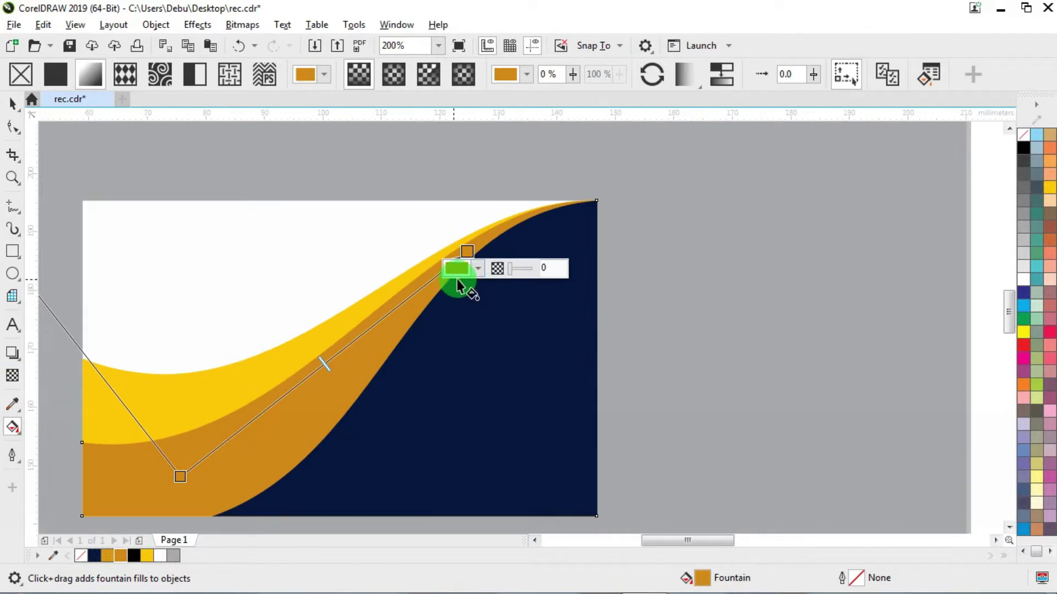
double_click(300, 385)
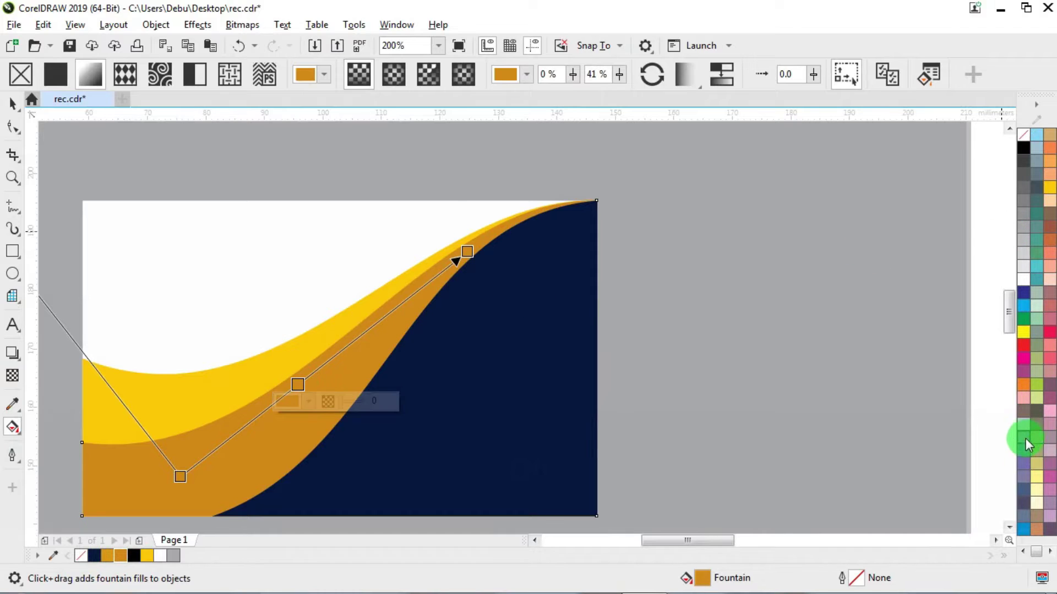
click(1037, 478)
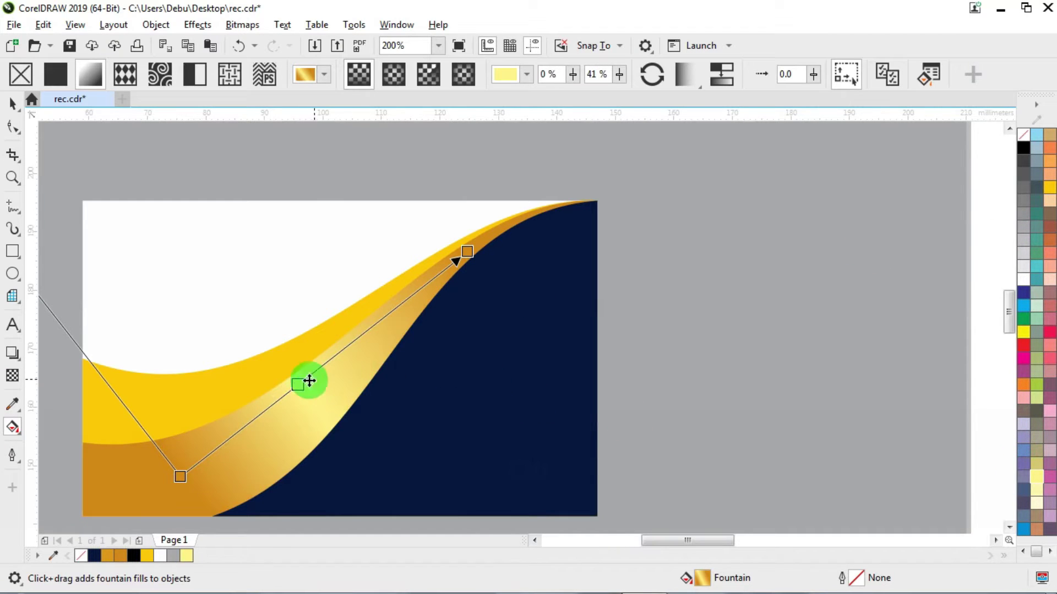
drag(297, 385, 272, 404)
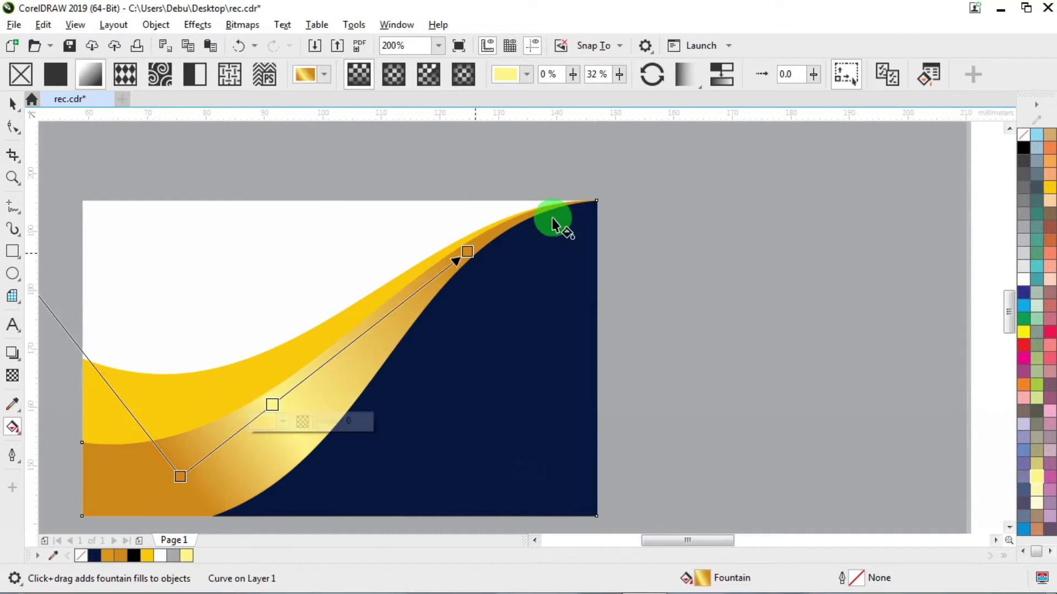
- Lengthen the gradient slightly by moving its start node toward the card's lower-left corner and its end node farther up the band
scroll(477, 264, down, 1)
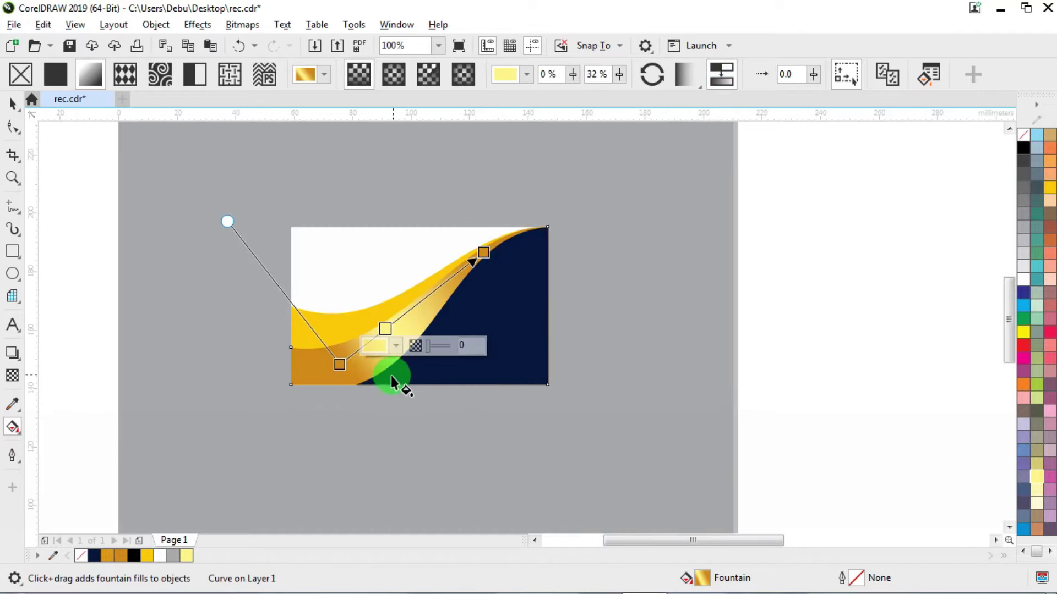
scroll(325, 369, up, 1)
drag(326, 370, 297, 382)
drag(616, 143, 620, 138)
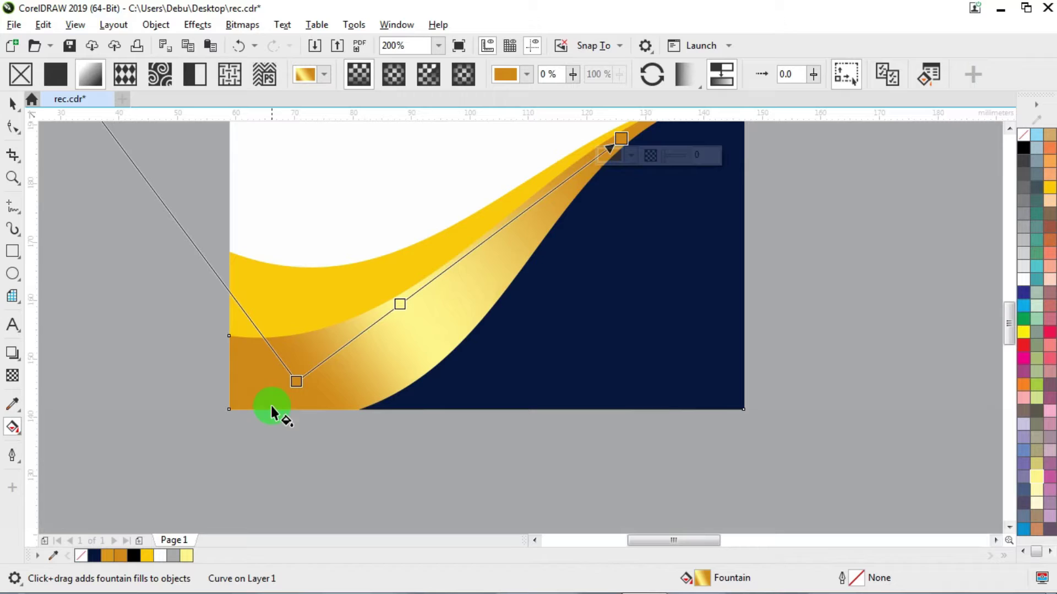
click(295, 383)
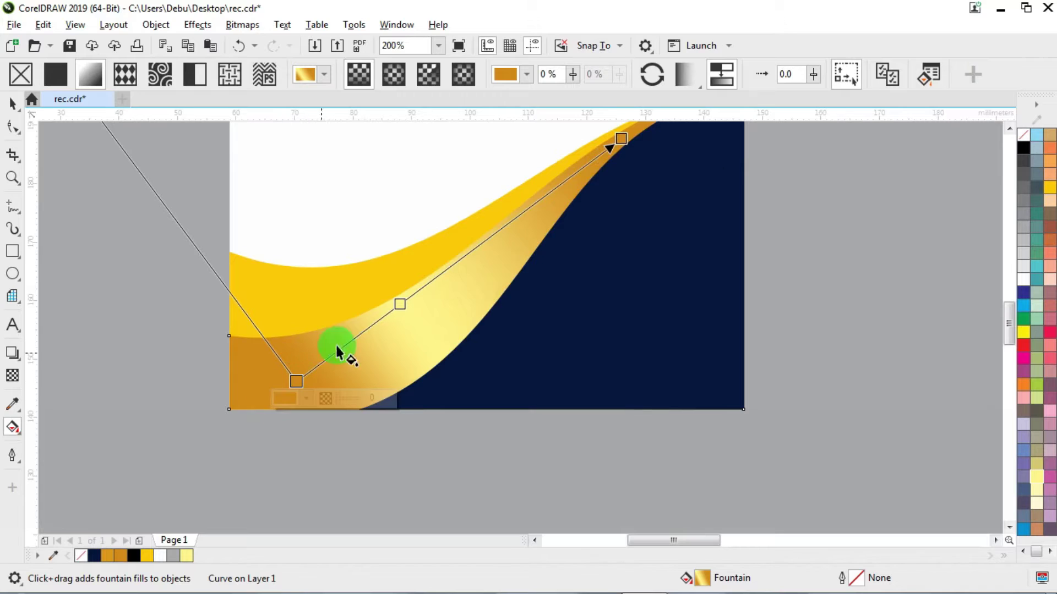
click(306, 399)
click(289, 149)
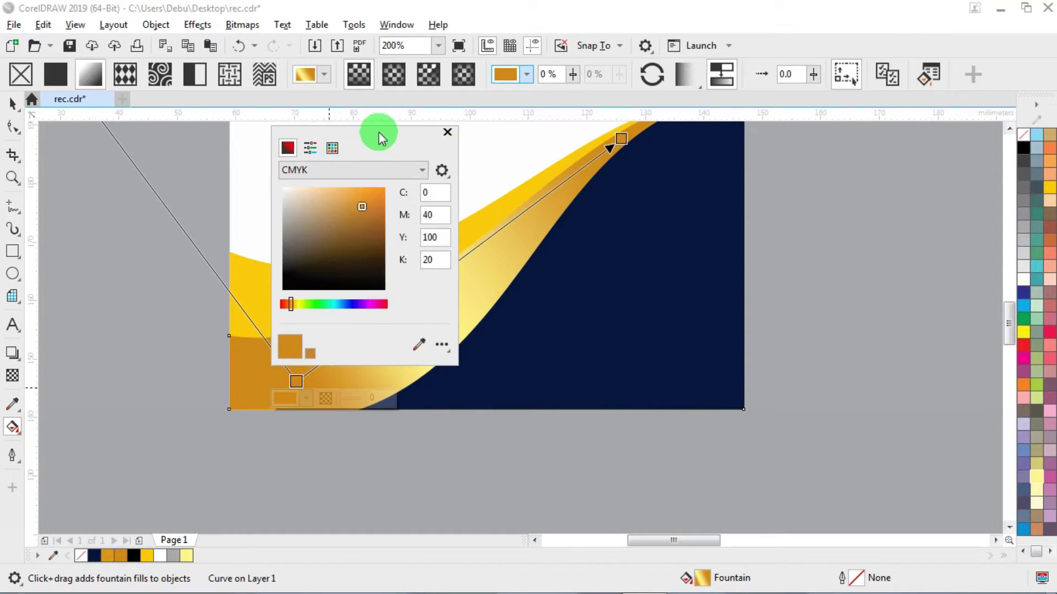
click(442, 156)
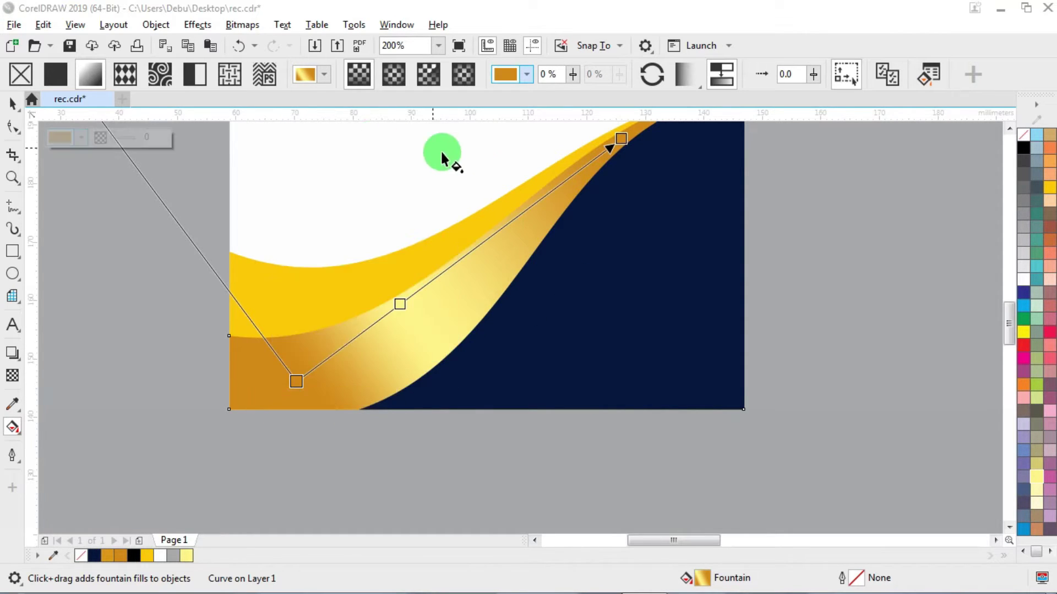
- Set the gradient's lower-left start node to orange with the CMYK values C0 M60 Y100 K10
click(294, 383)
click(307, 396)
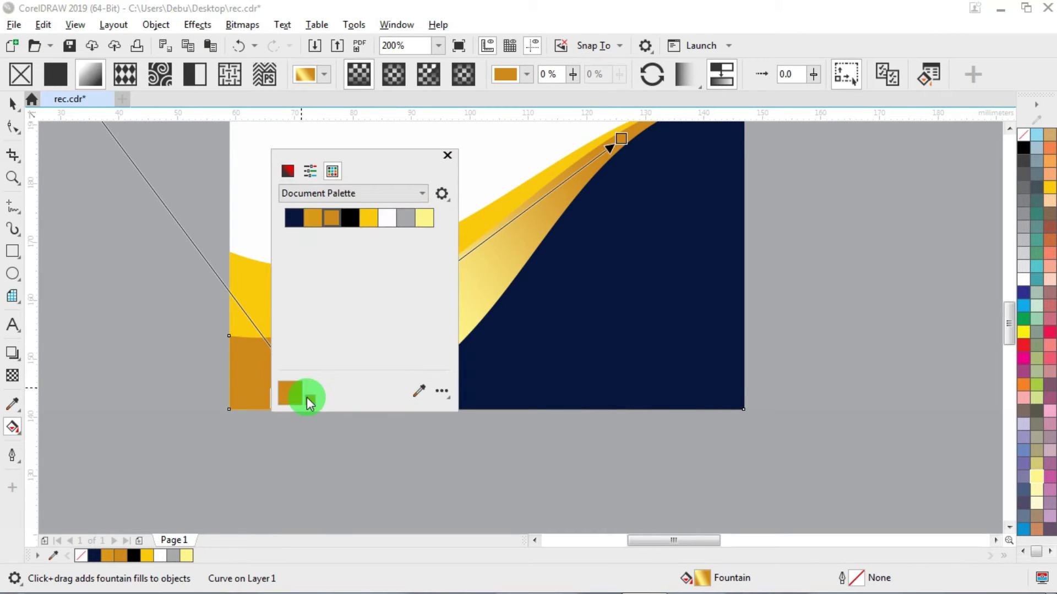
click(288, 171)
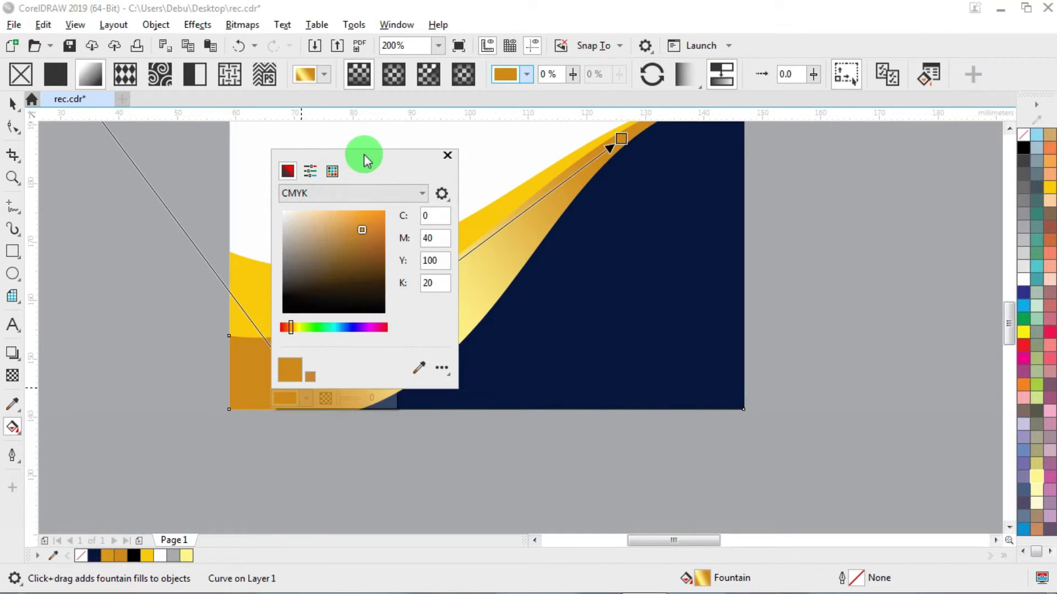
drag(364, 155, 493, 201)
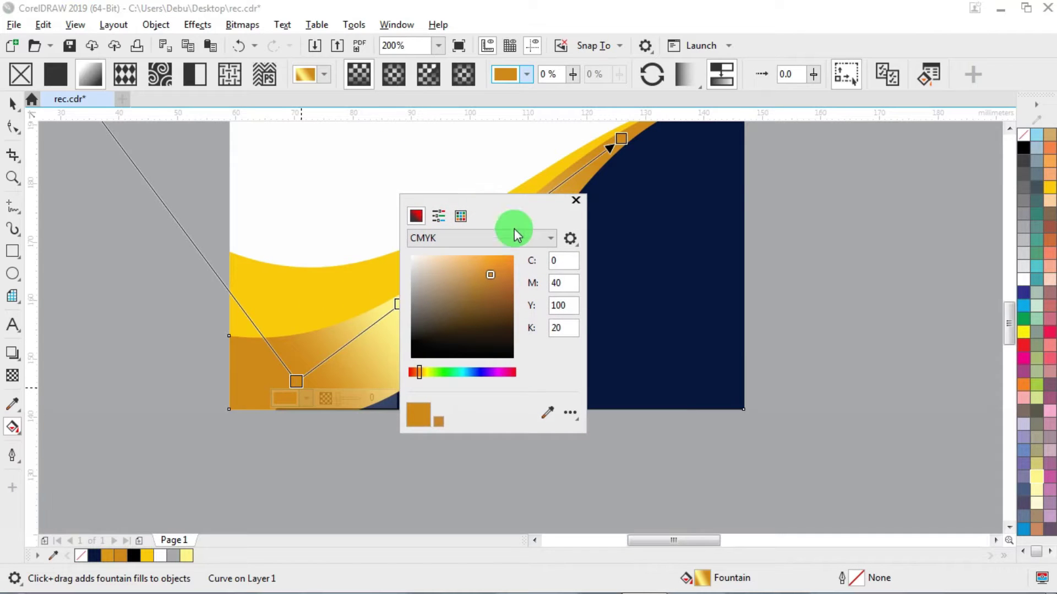
click(560, 285)
drag(569, 286, 534, 287)
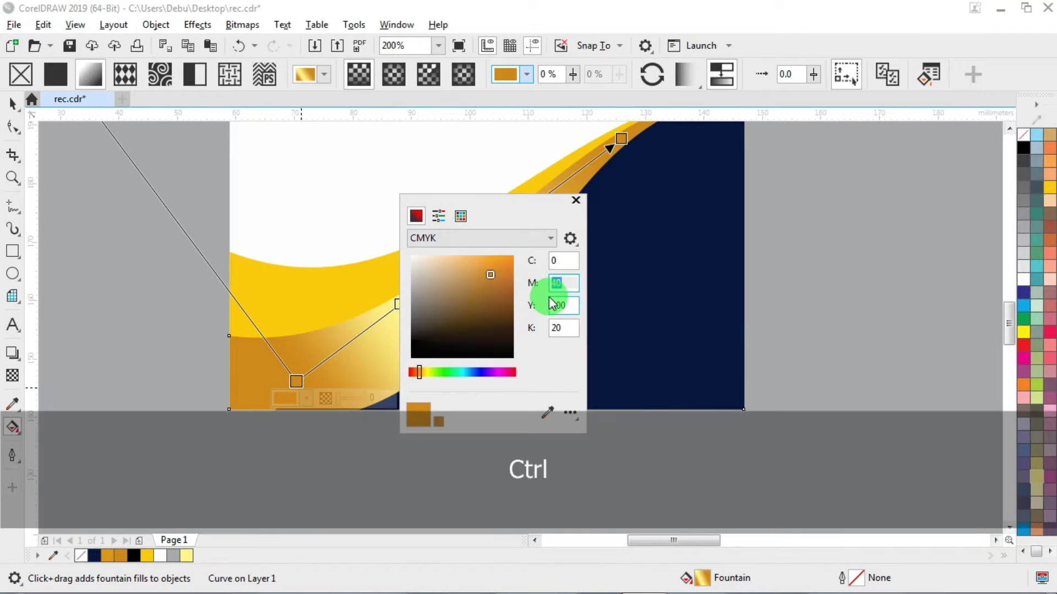
key(ctrl+4)
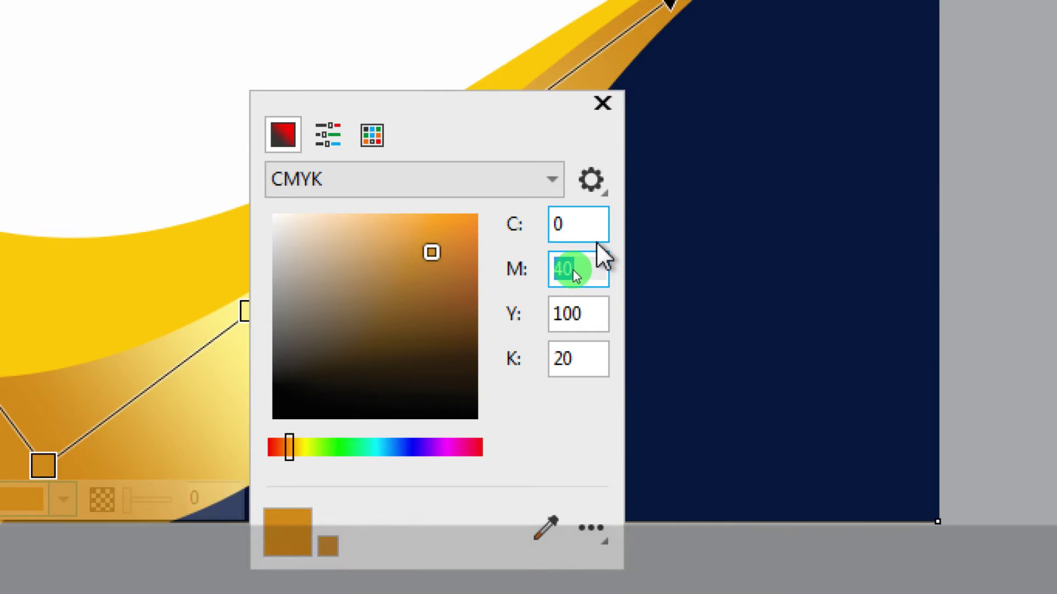
text(60)
key(Tab)
key(Tab)
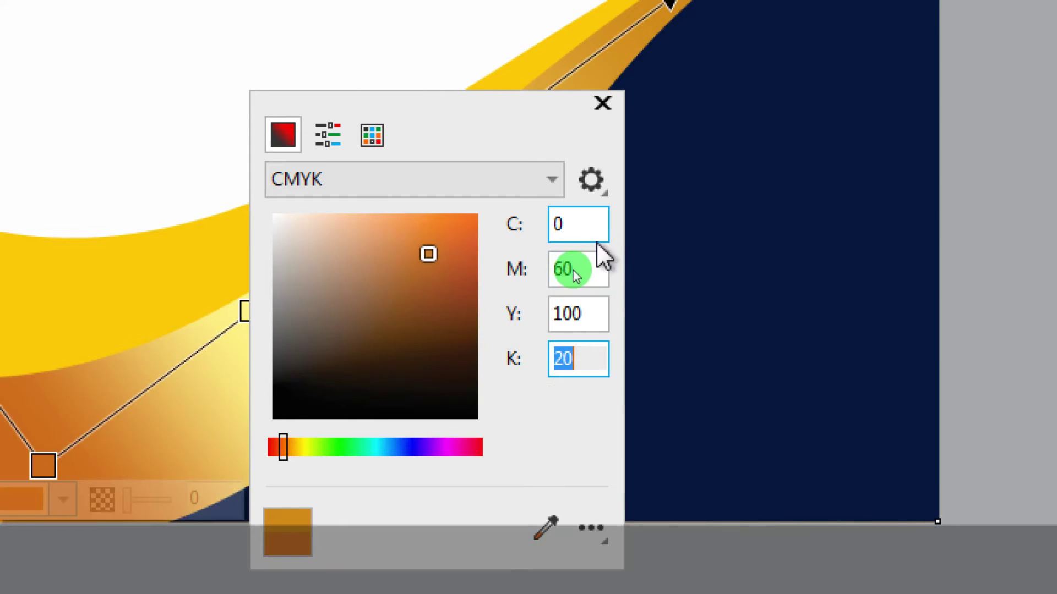
text(10)
key(shift+Tab)
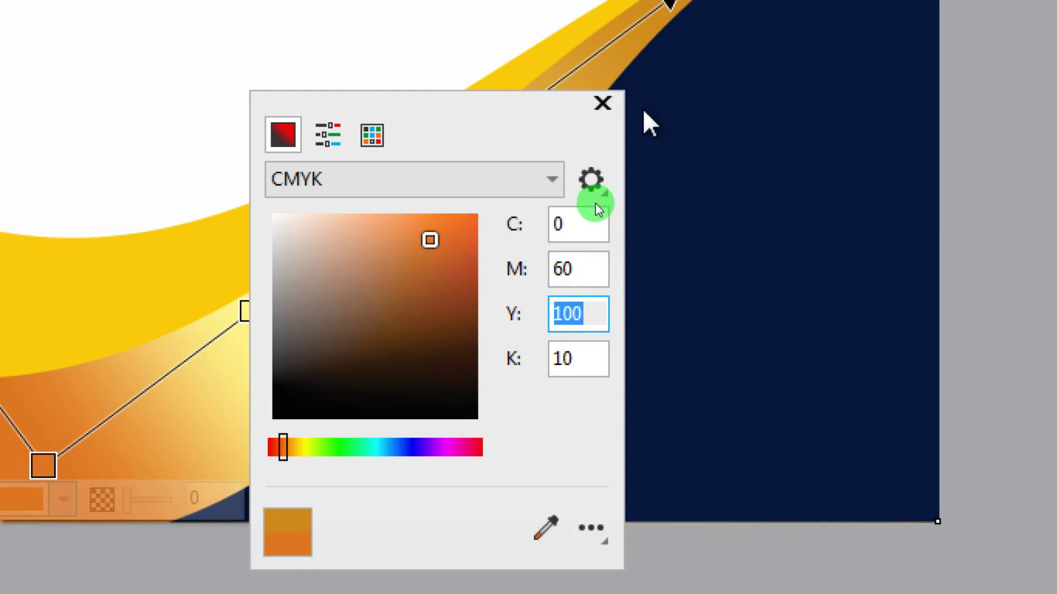
key(ctrl)
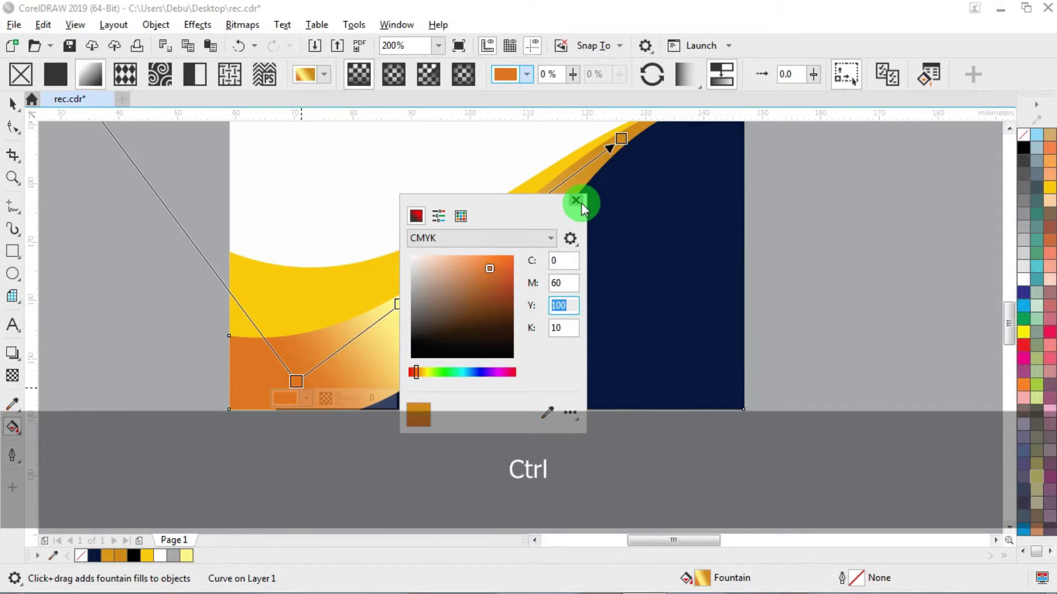
click(576, 200)
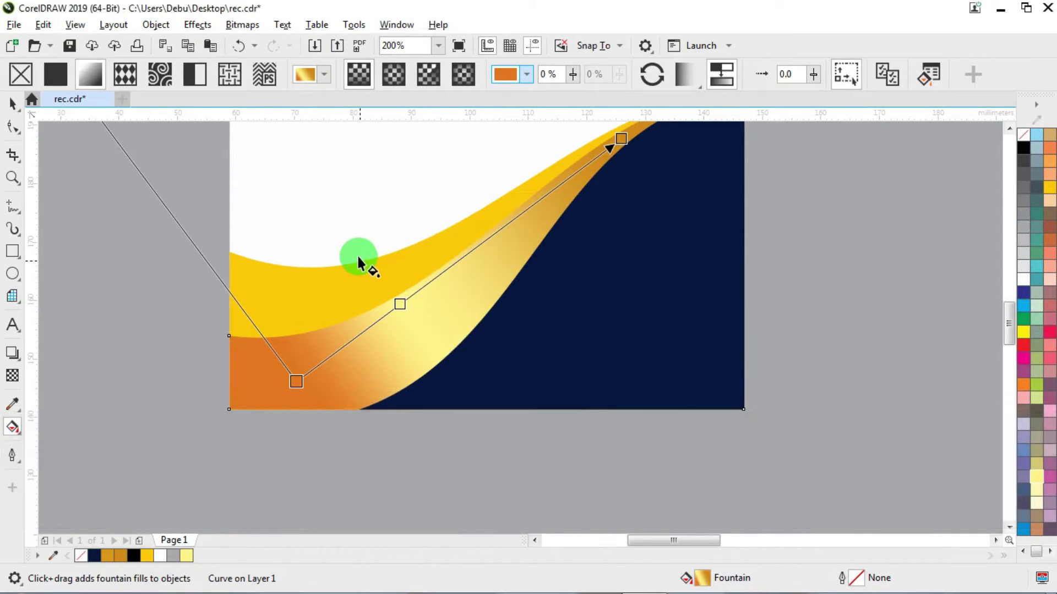
- Stretch the lower band's gradient slightly at both ends and shift its light yellow node a little toward the start
drag(297, 381, 284, 383)
drag(391, 305, 384, 311)
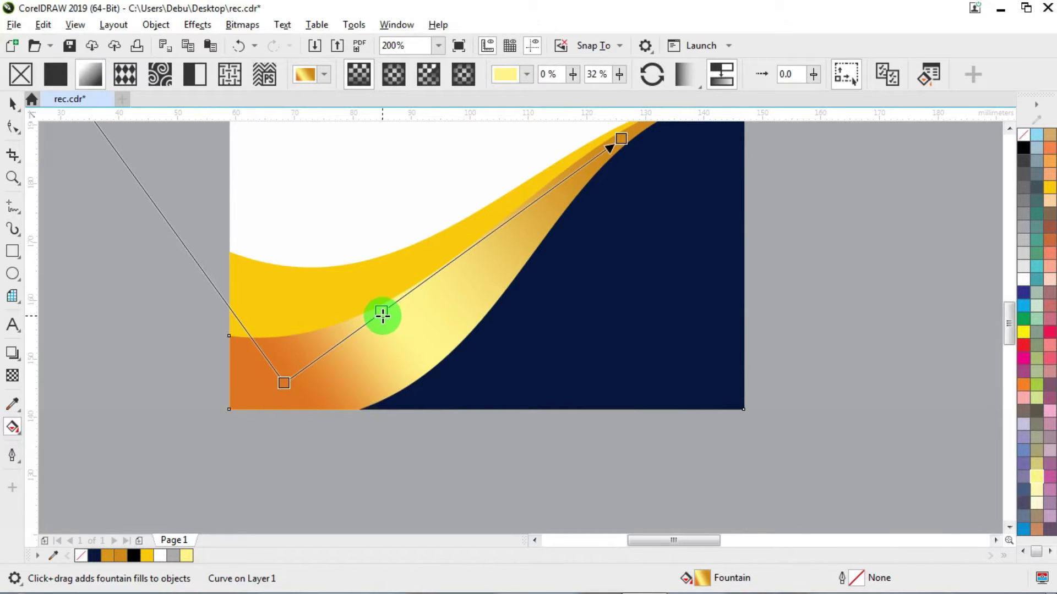
drag(621, 139, 627, 135)
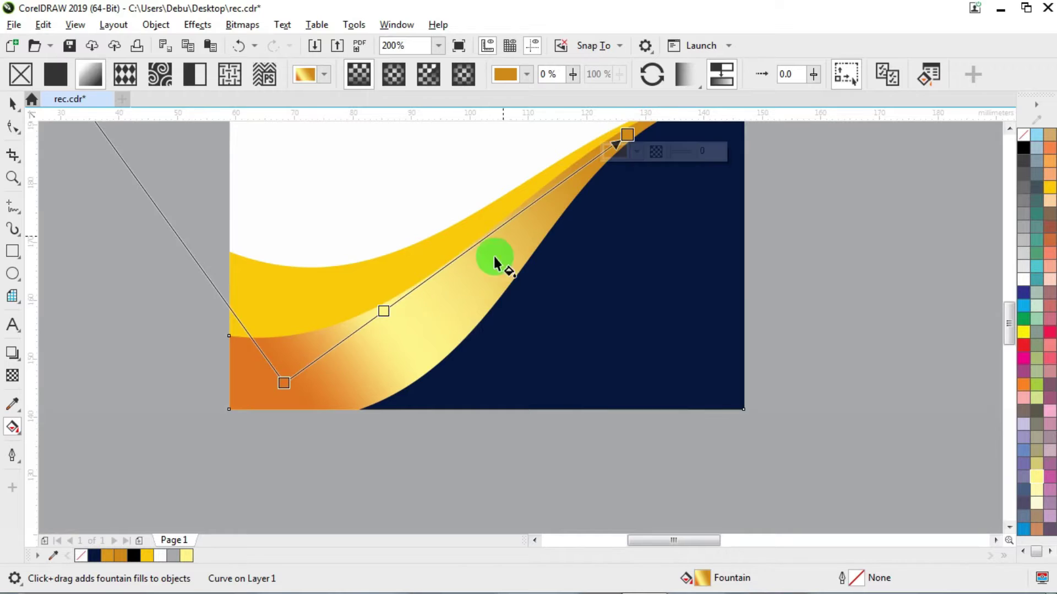
- Fill the yellow curved shape with the golden brown document colour C0 M40 Y100 K20
scroll(486, 272, down, 1)
click(7, 106)
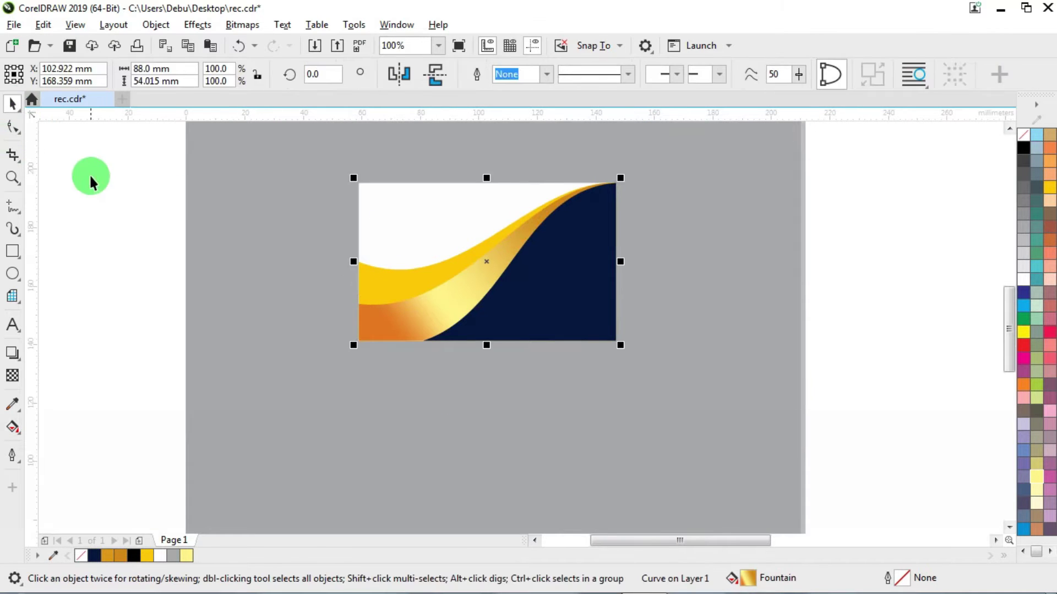
click(451, 205)
click(385, 277)
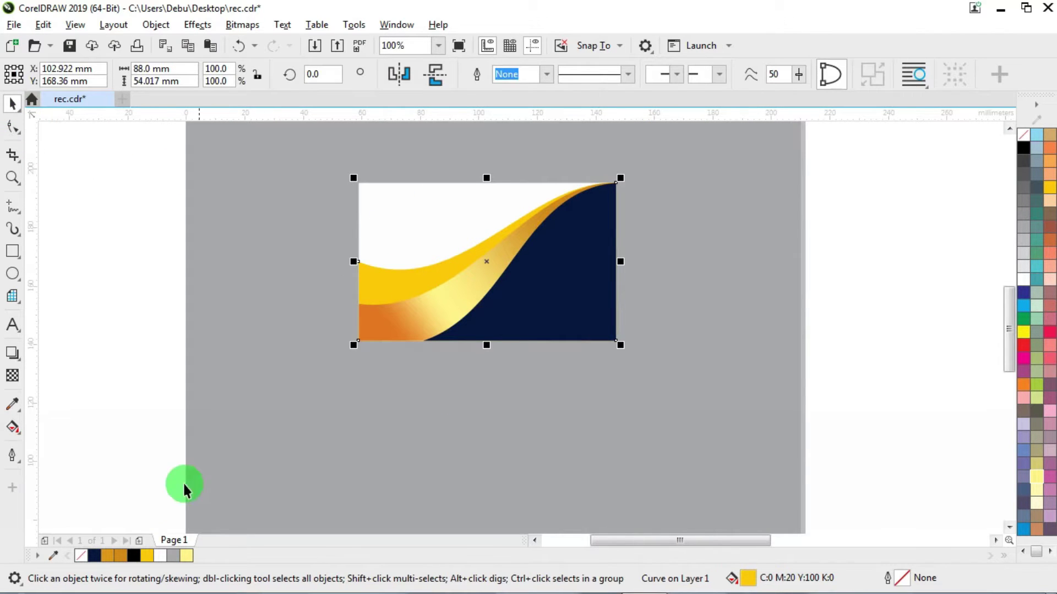
click(124, 555)
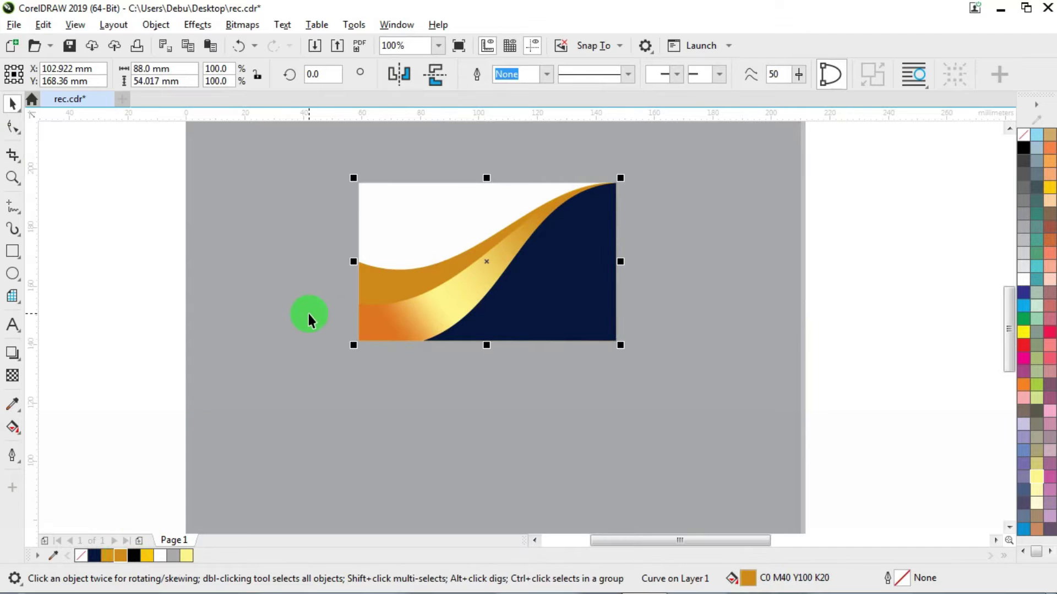
- Move the light yellow node of the lower band's gradient up to 41%
scroll(391, 285, up, 1)
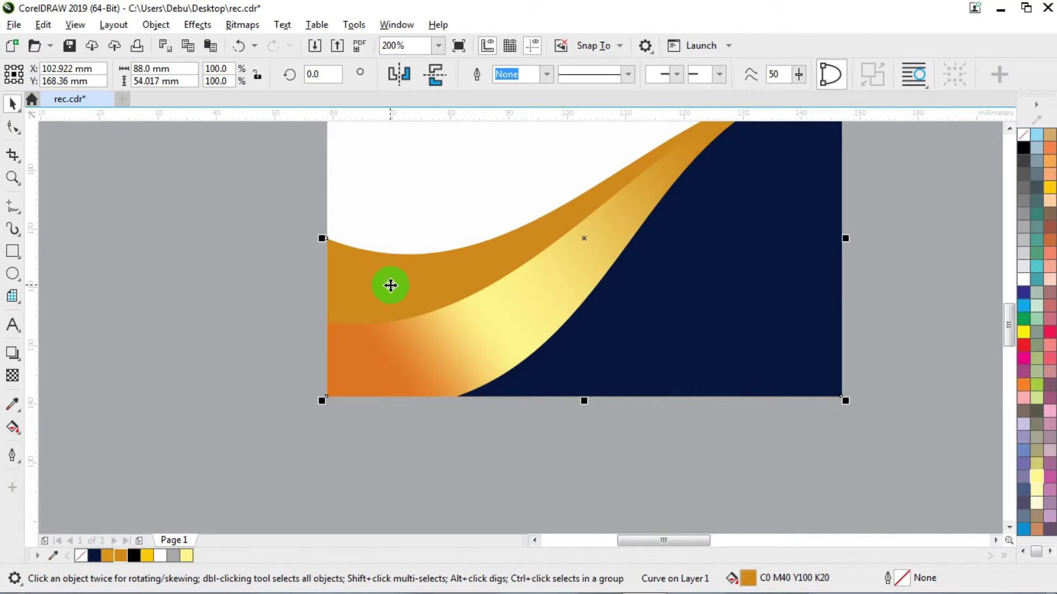
click(474, 337)
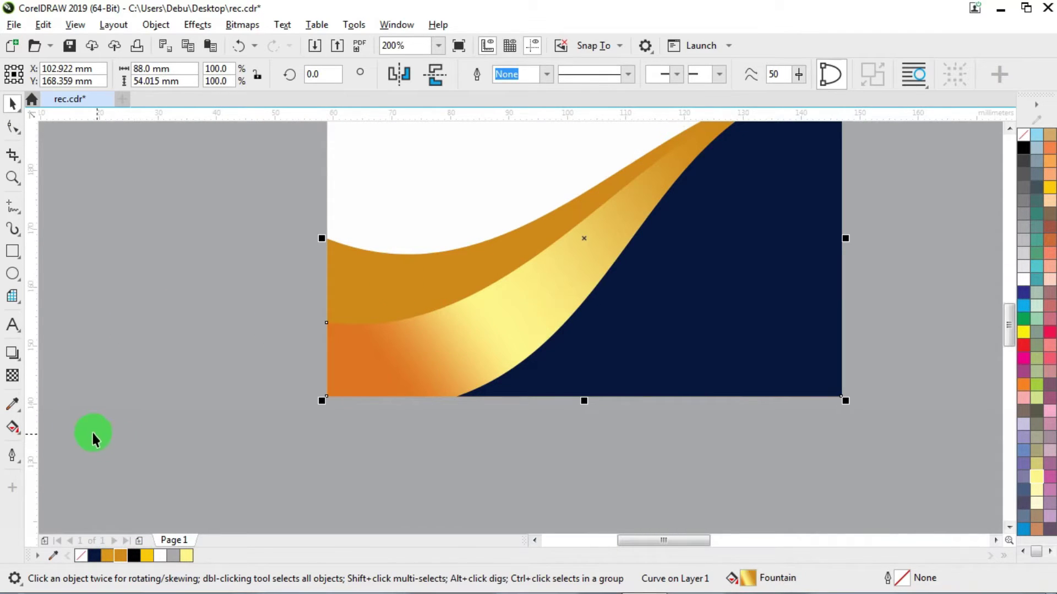
click(12, 427)
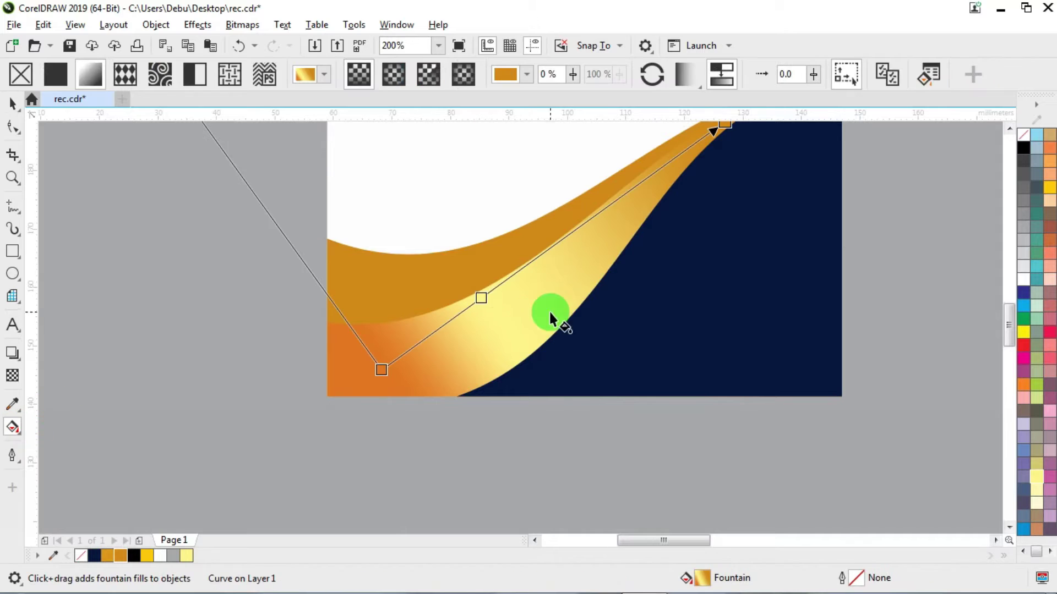
double_click(481, 297)
drag(481, 297, 521, 267)
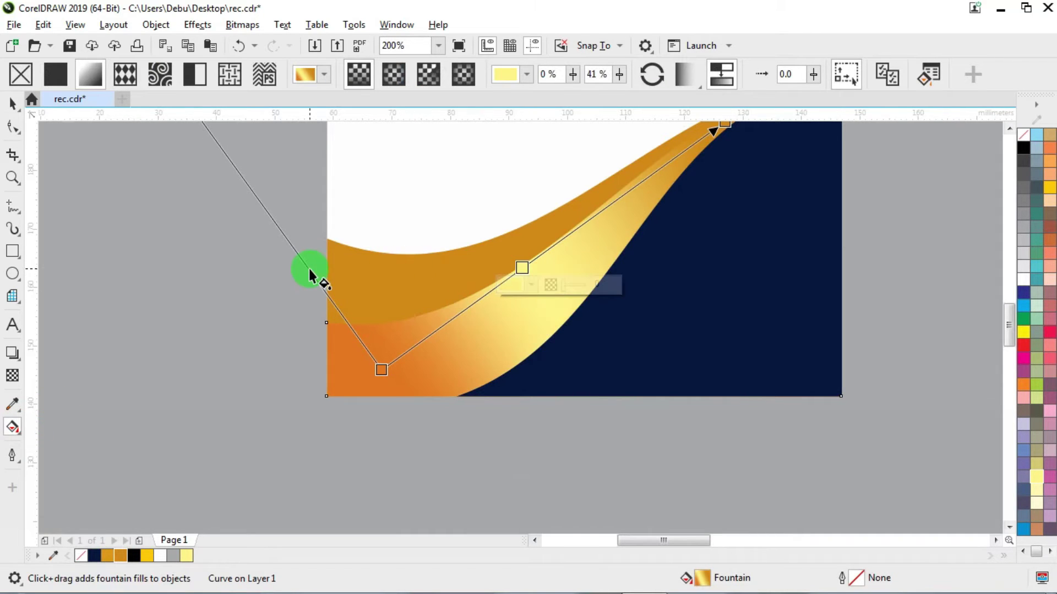
- Set the CMYK colour of the gradient's lower-left start node to C0 M70 Y100 K20
click(381, 369)
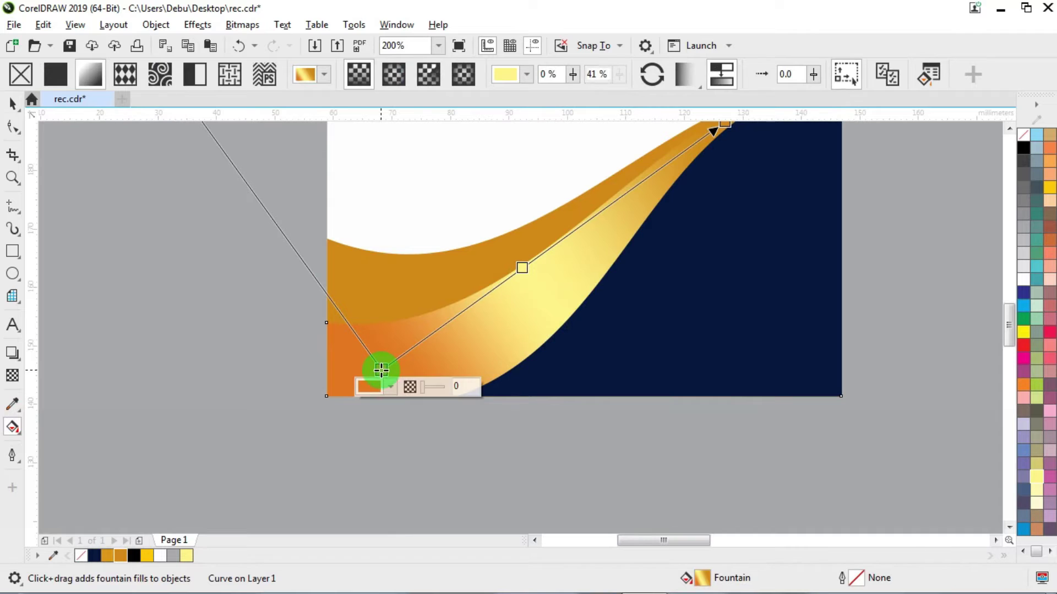
click(390, 387)
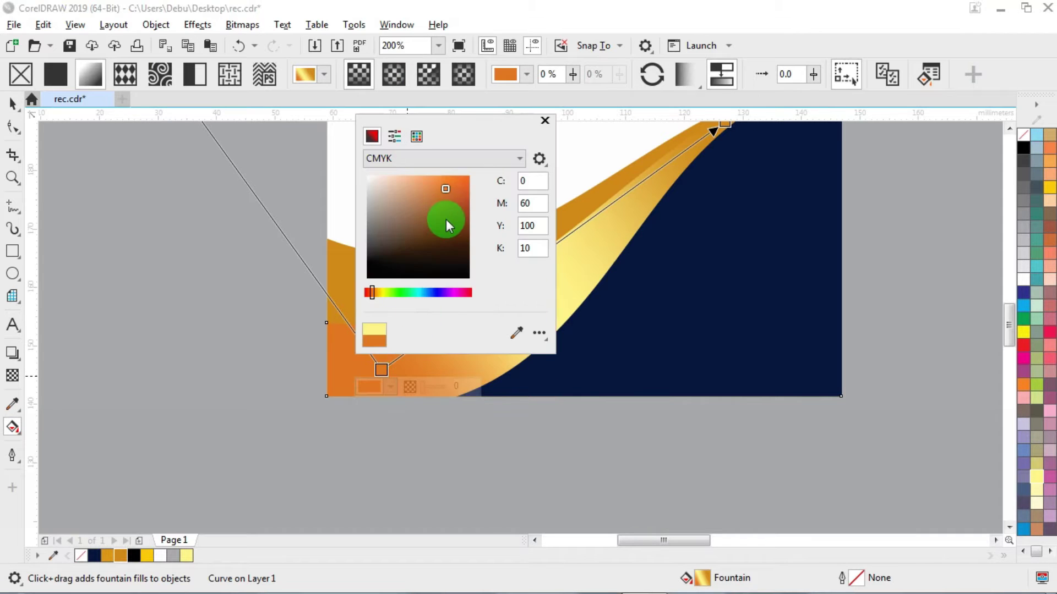
click(531, 205)
drag(532, 205, 492, 209)
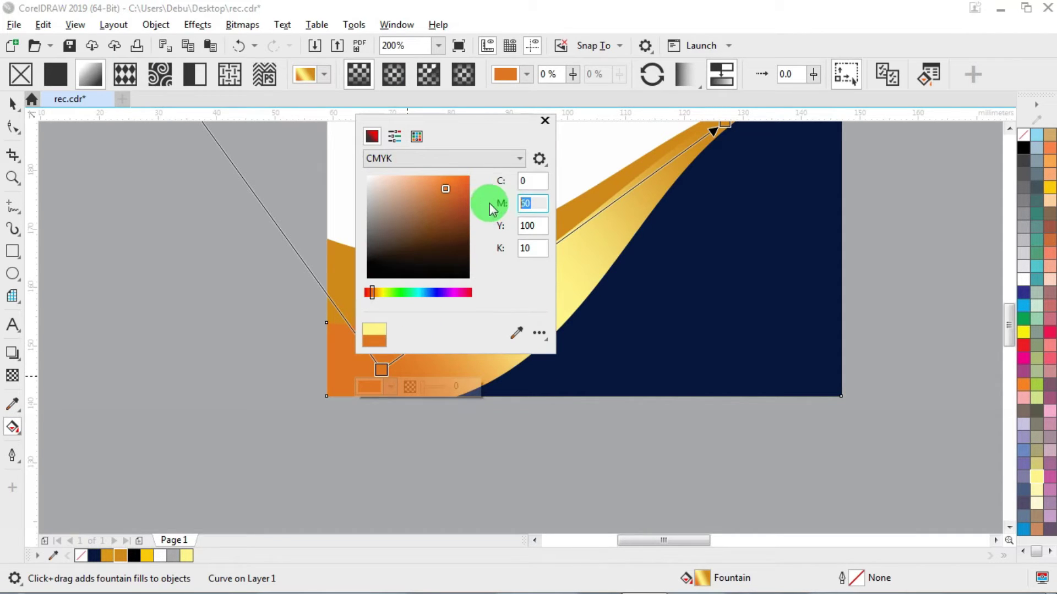
text(70)
key(Tab)
text(1)
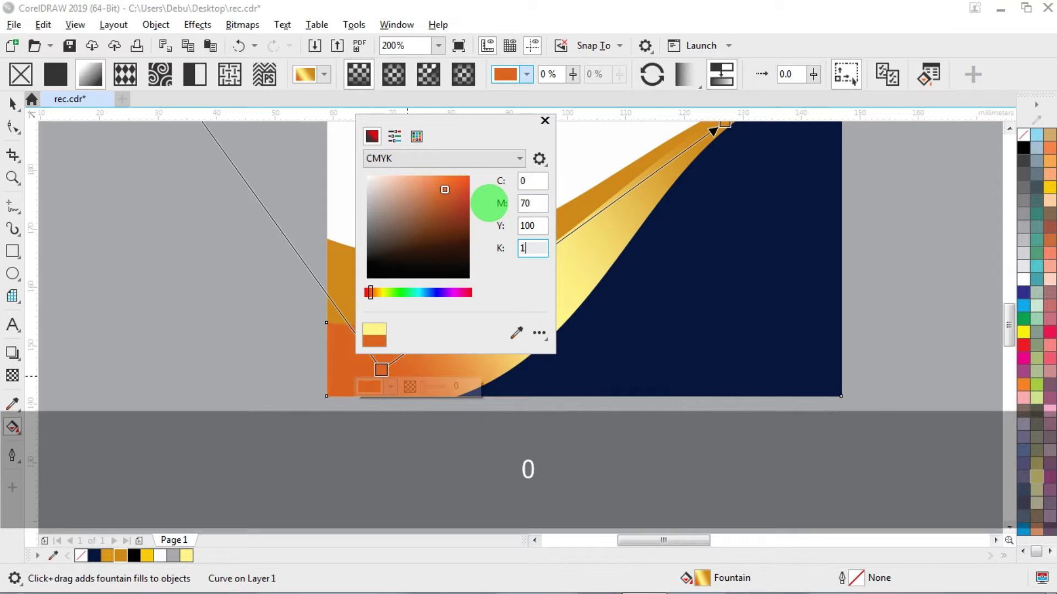
text(0)
key(shift+Tab)
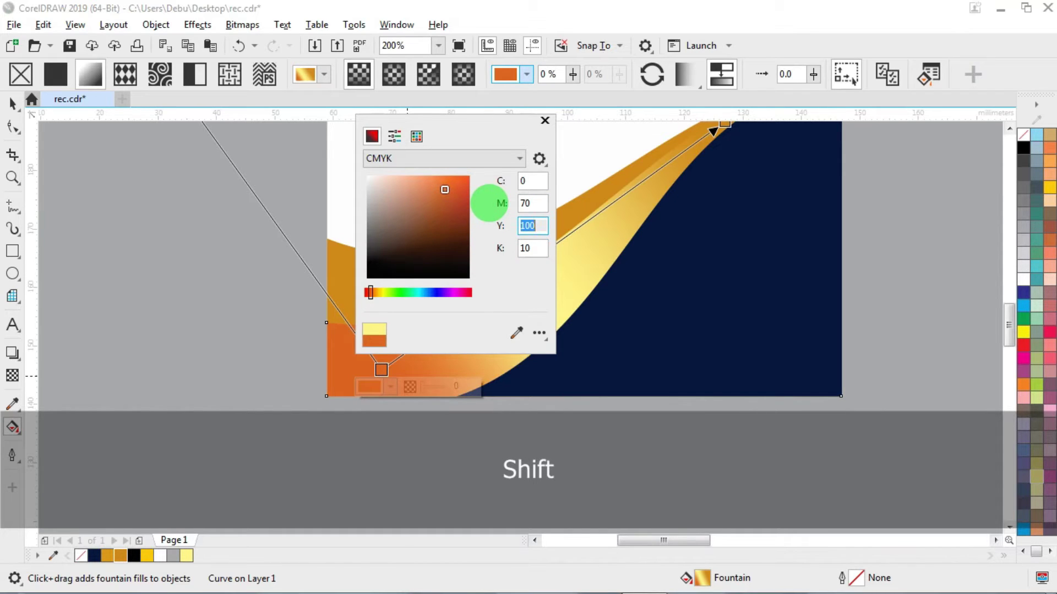
text(20)
key(shift+Tab)
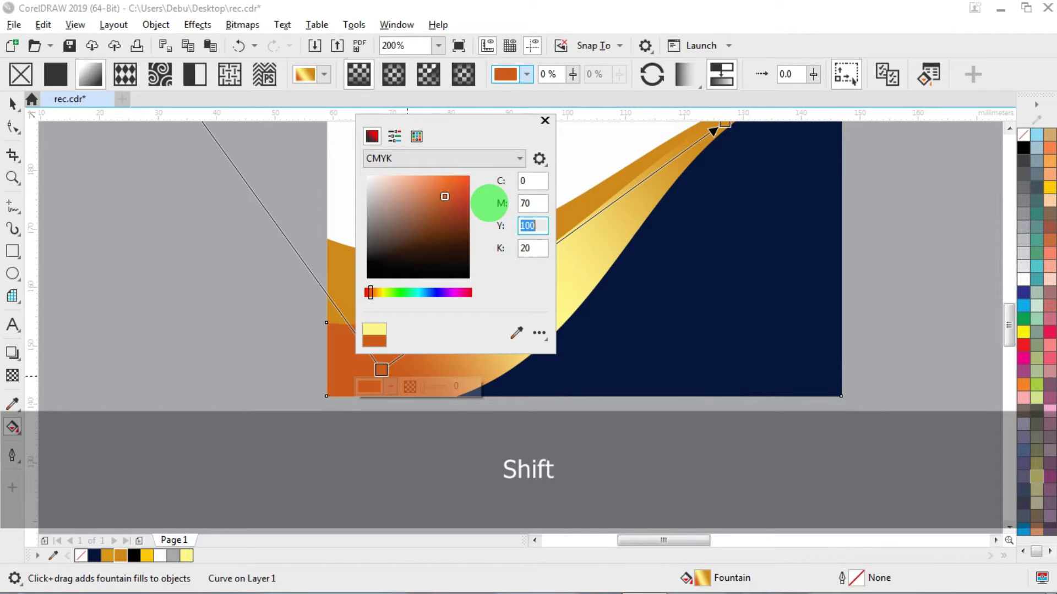
- Try magenta values of 50 and 60 for the gradient's start node and settle on 40
text(5)
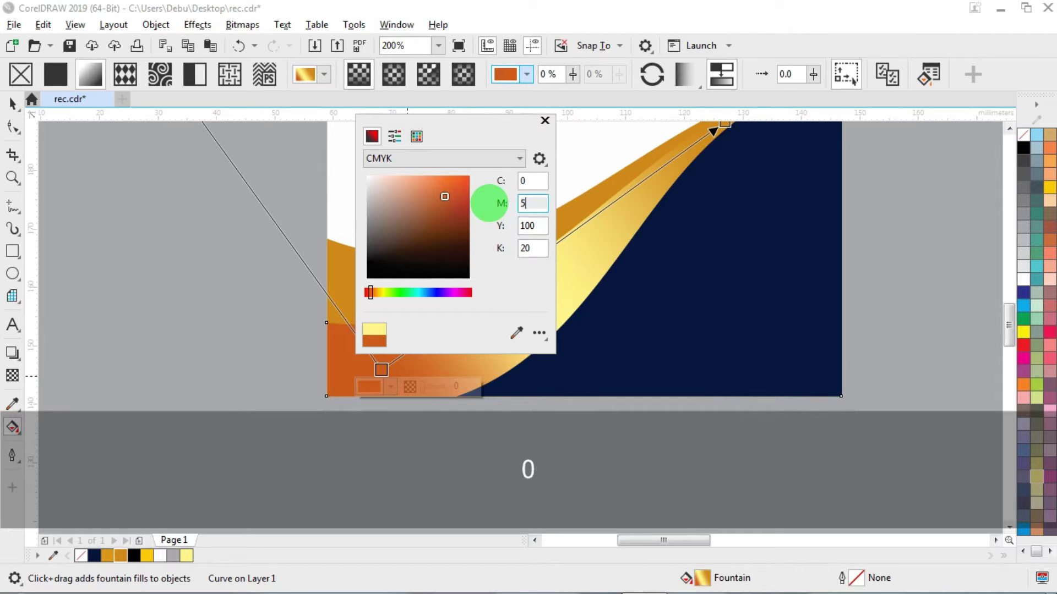
text(0)
key(Tab)
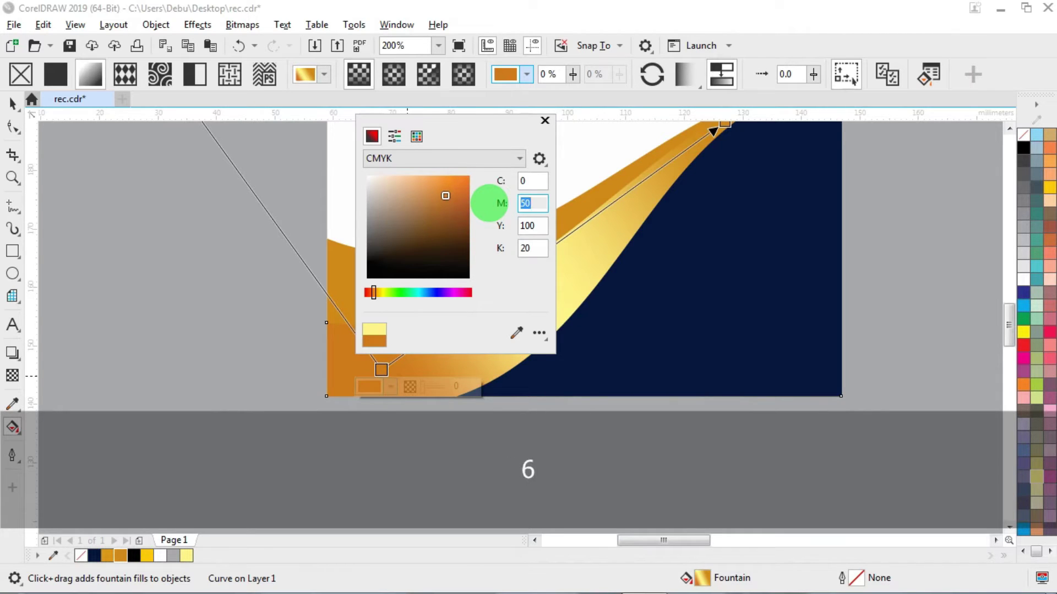
text(60)
key(Tab)
key(shift+Tab)
text(4)
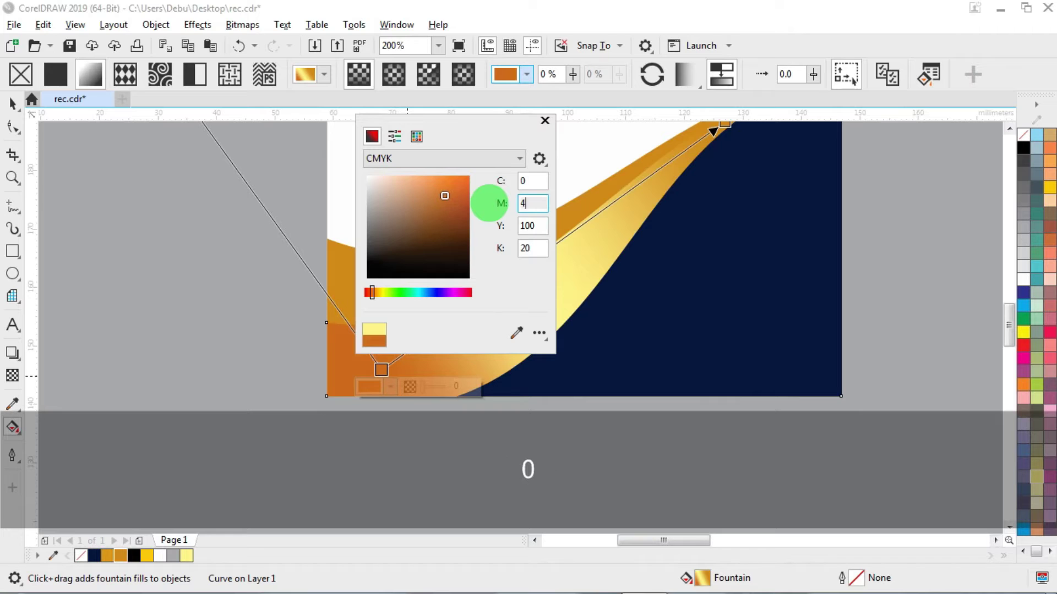
text(0)
key(Tab)
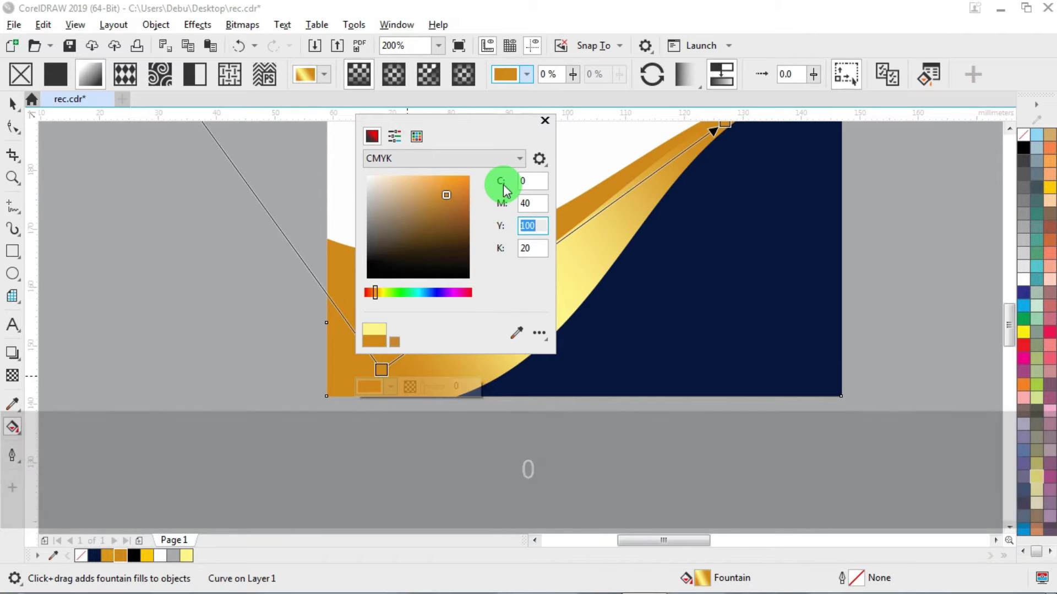
click(545, 121)
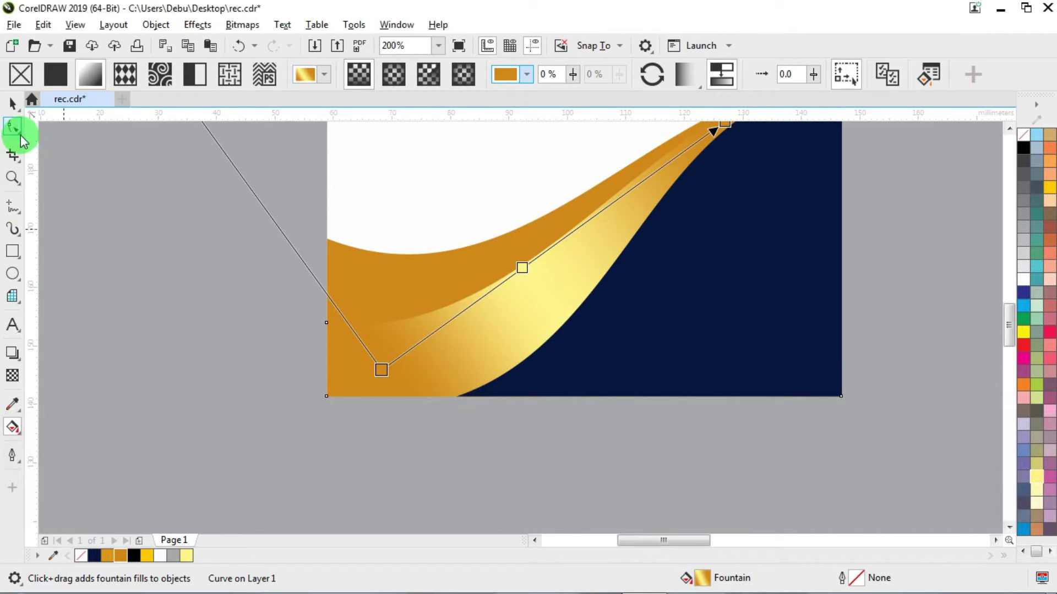
- Change the uniform fill of the upper golden brown band to C0 M60 Y100 K30
click(12, 103)
click(401, 274)
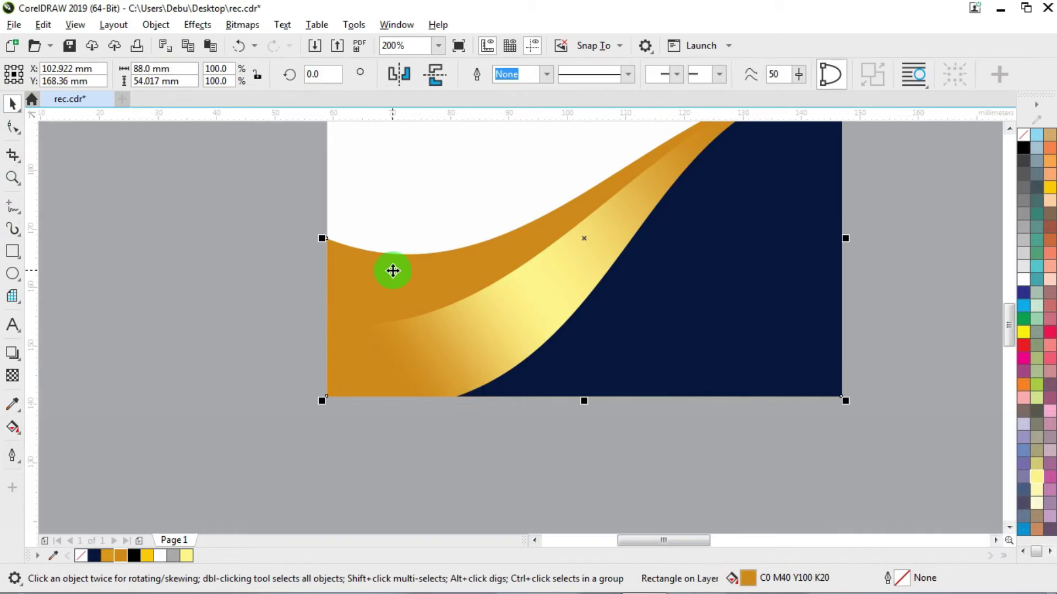
drag(392, 269, 438, 241)
key(ctrl+z)
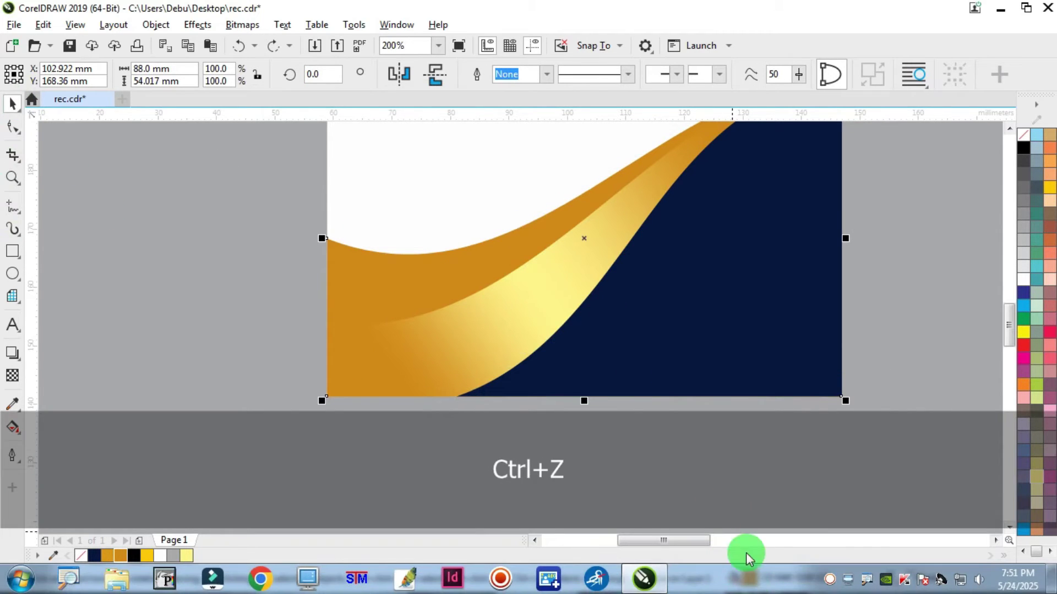
double_click(744, 578)
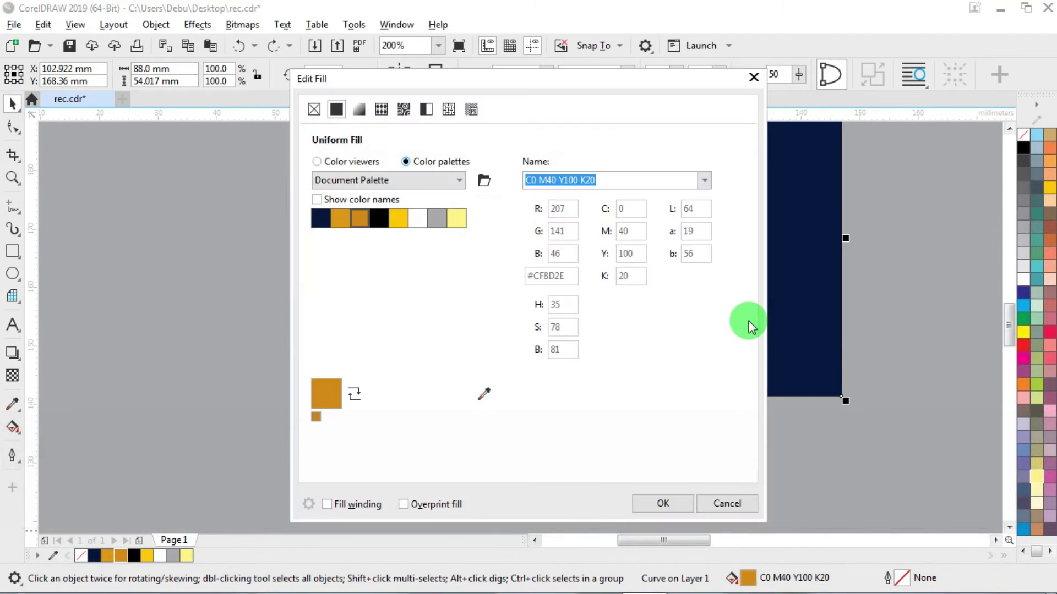
click(338, 164)
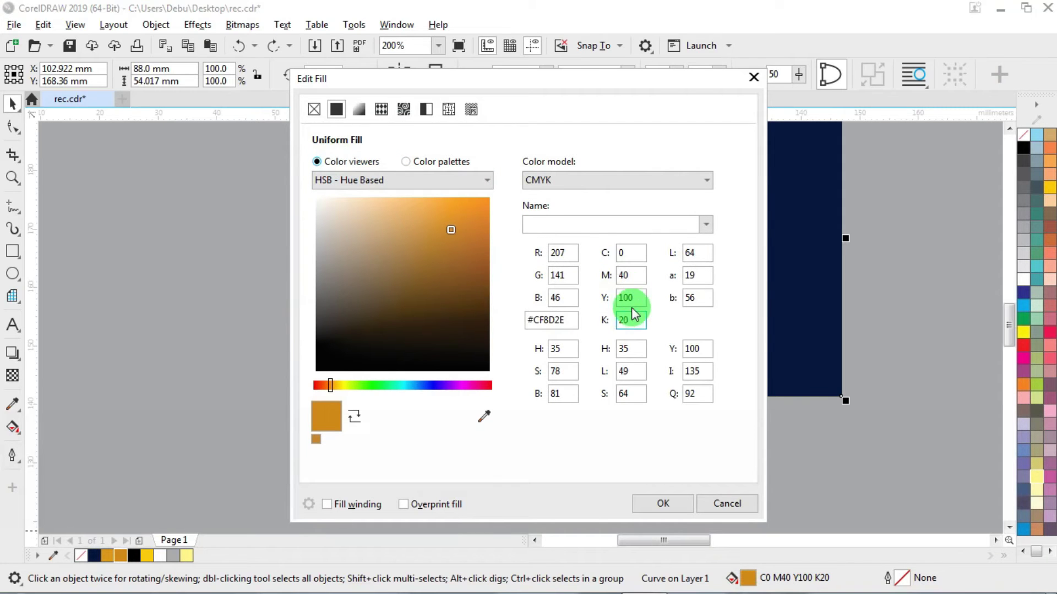
click(631, 281)
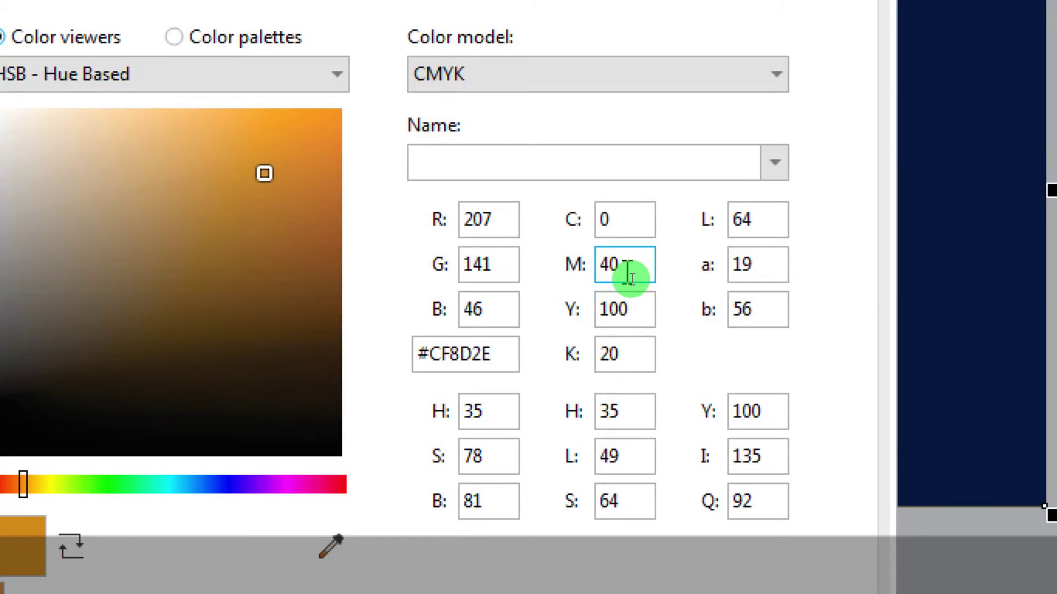
drag(631, 278, 586, 276)
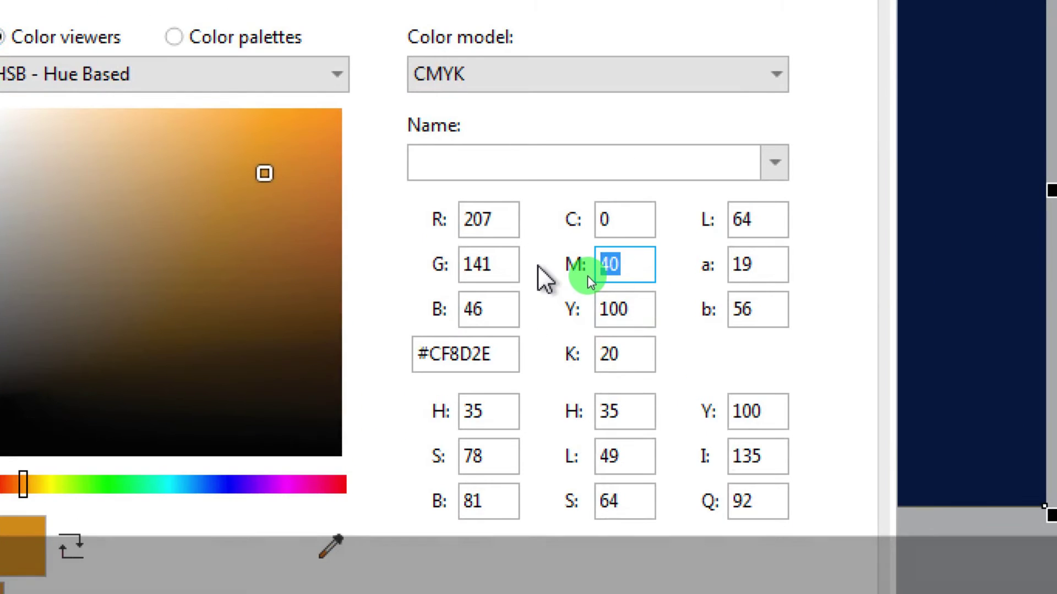
text(60)
key(Tab)
key(Tab)
text(30)
key(shift+Tab)
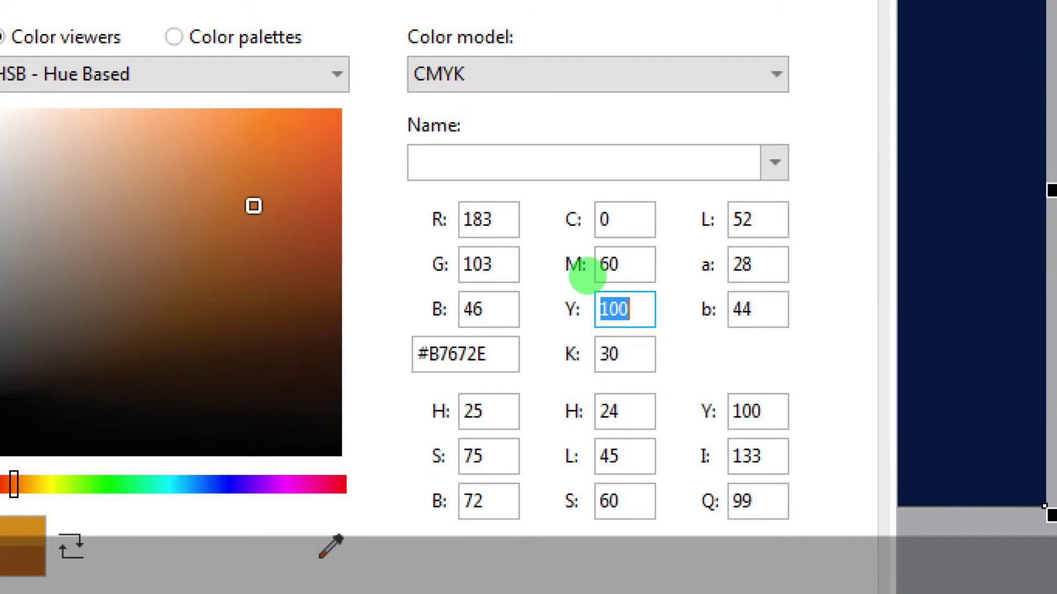
key(ctrl)
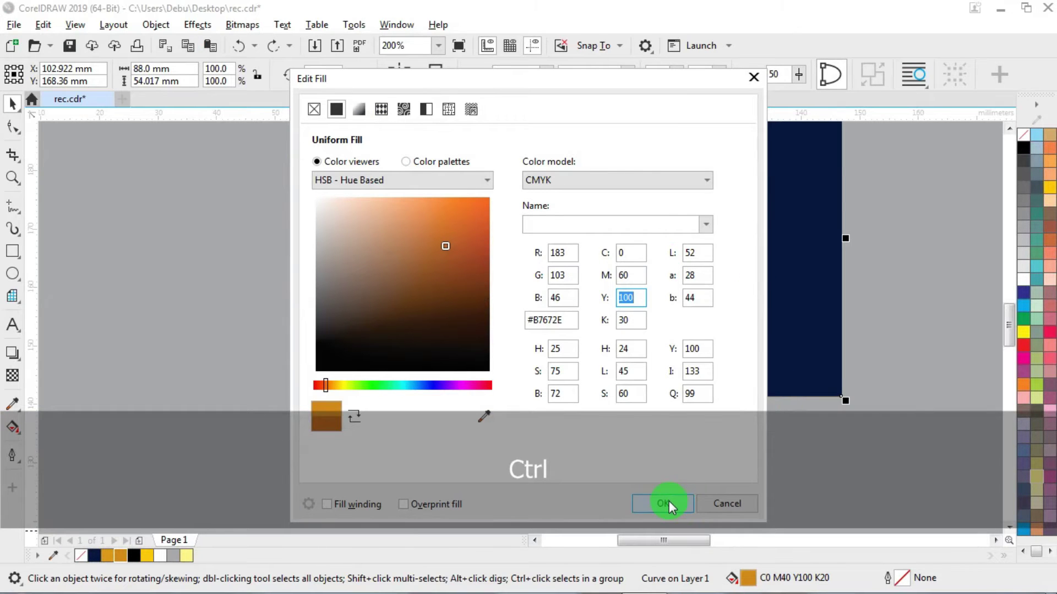
click(666, 503)
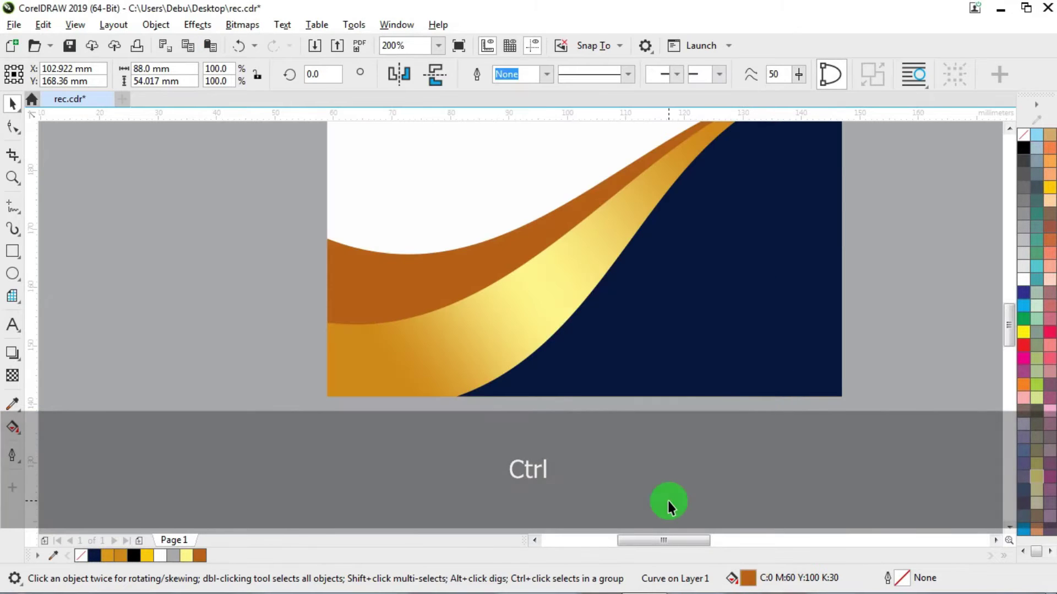
- Select the white card with its three curved shapes and group them
click(297, 297)
scroll(297, 297, down, 2)
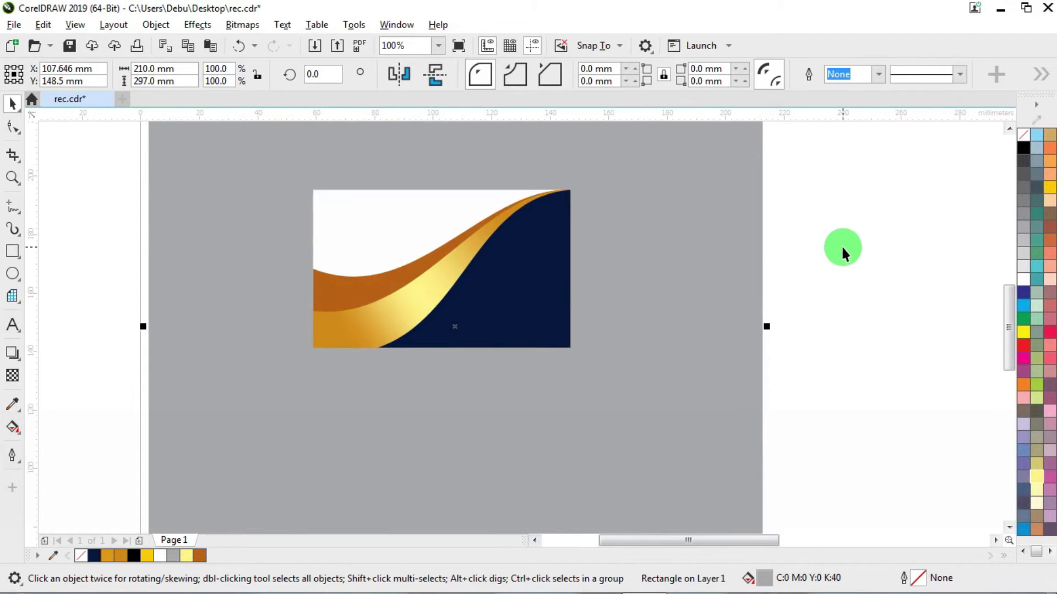
click(840, 239)
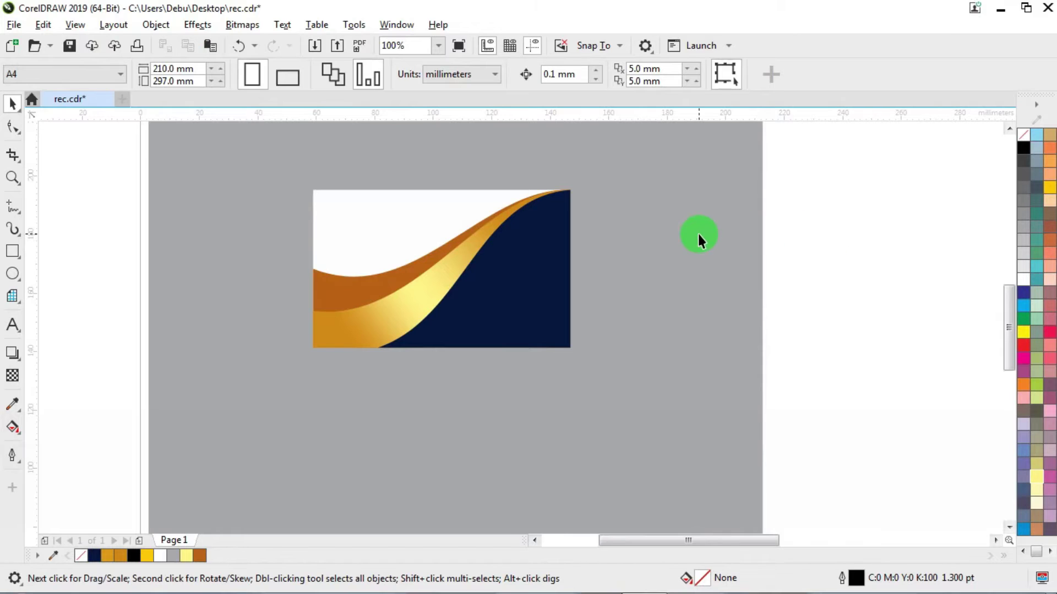
scroll(408, 270, up, 1)
scroll(400, 269, down, 1)
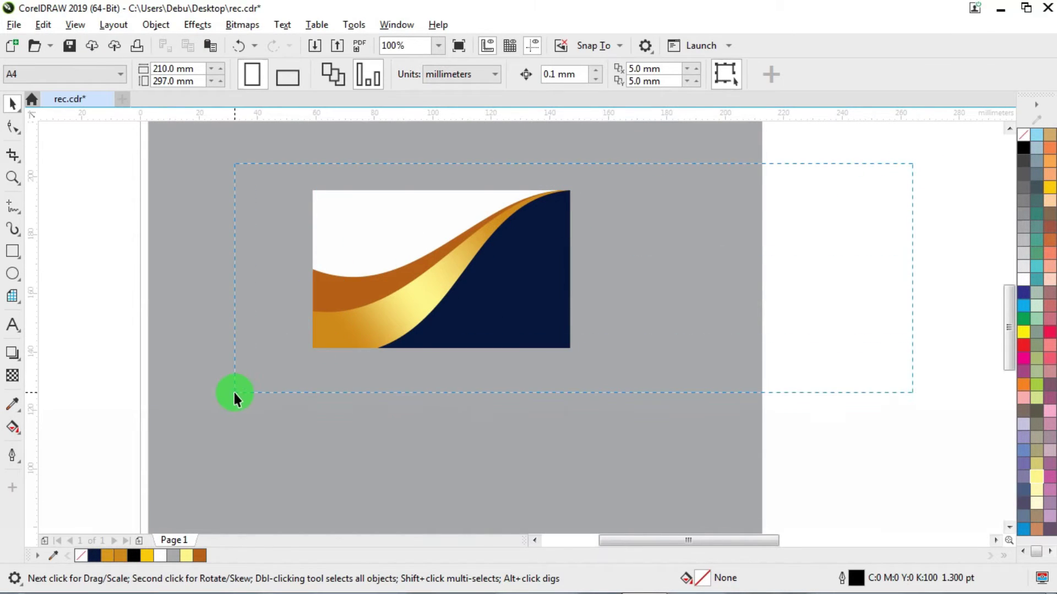
drag(233, 392, 233, 391)
right_click(482, 293)
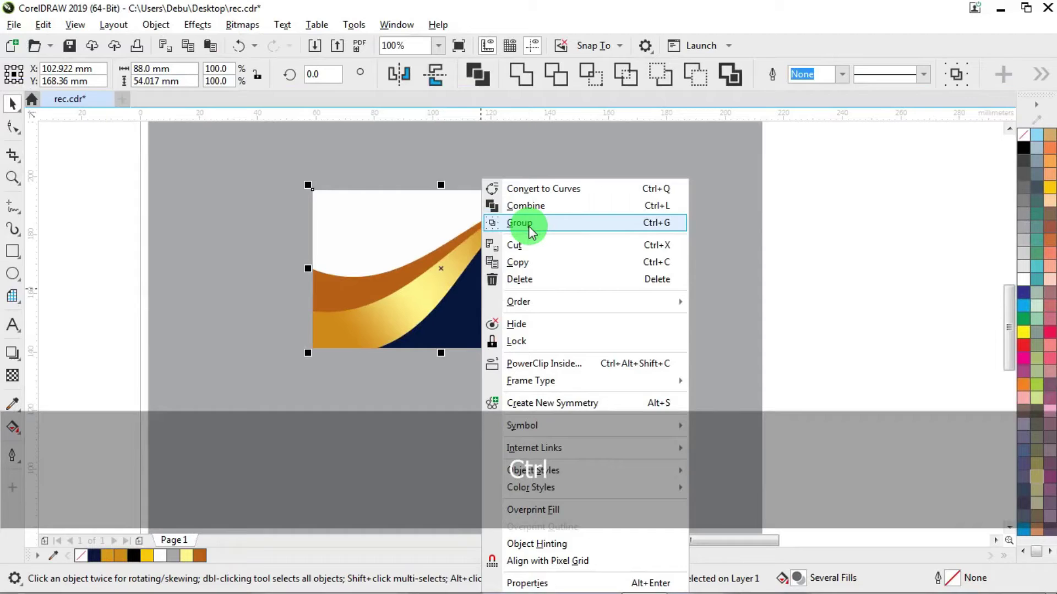
click(528, 227)
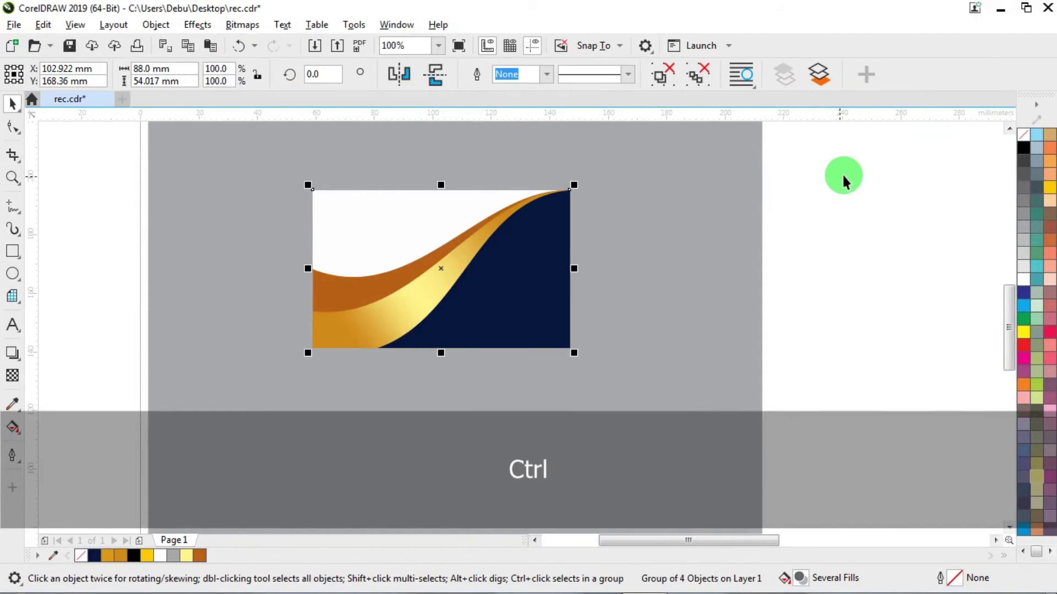
- Centre the grey background rectangle on the page and move the card group down to the middle of it
click(924, 121)
key(p)
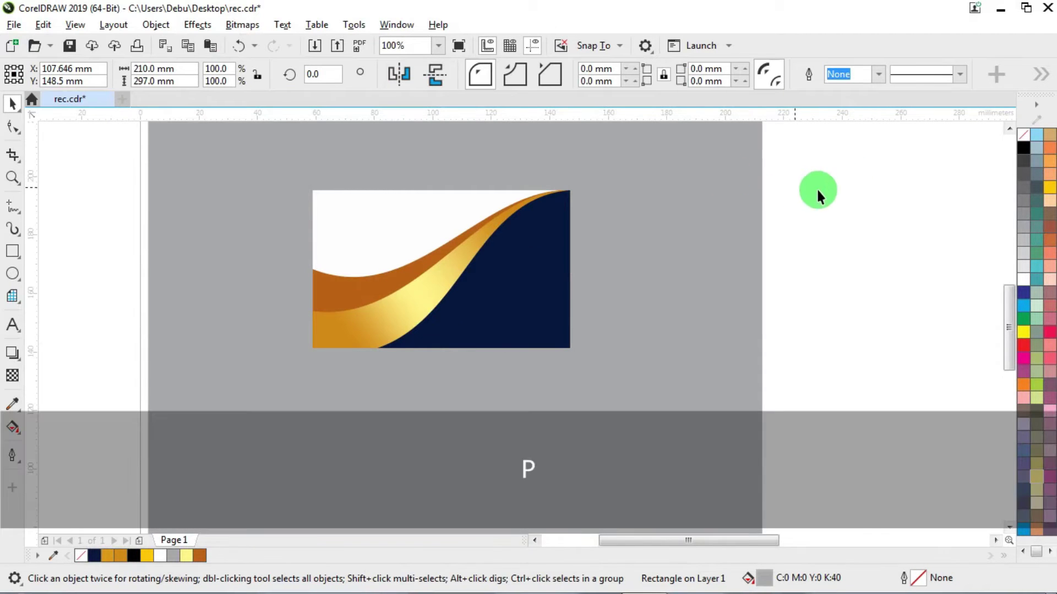
drag(840, 156, 182, 441)
drag(512, 279, 516, 332)
- Move the black name and job-title text lying outside the page closer to the page's edge
scroll(516, 332, down, 2)
scroll(680, 272, down, 4)
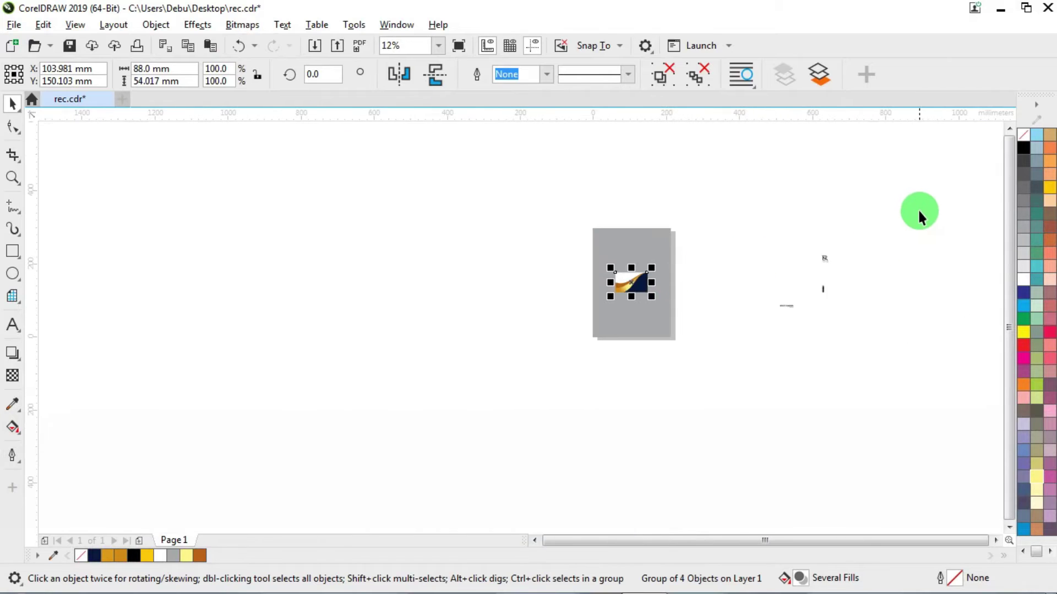
key(ctrl+u)
drag(780, 305, 695, 295)
scroll(695, 295, up, 4)
click(853, 208)
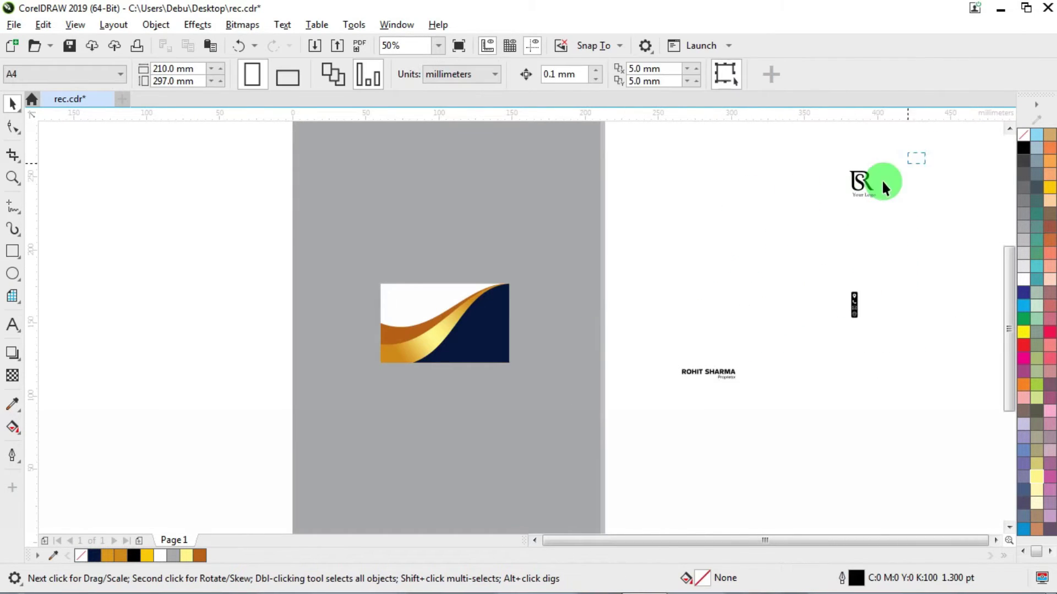
- Move the monogram logo with its "Your Logo" caption onto the card's white area and bring it to the front of the page
drag(884, 186, 407, 296)
scroll(407, 295, up, 3)
key(ctrl+Home)
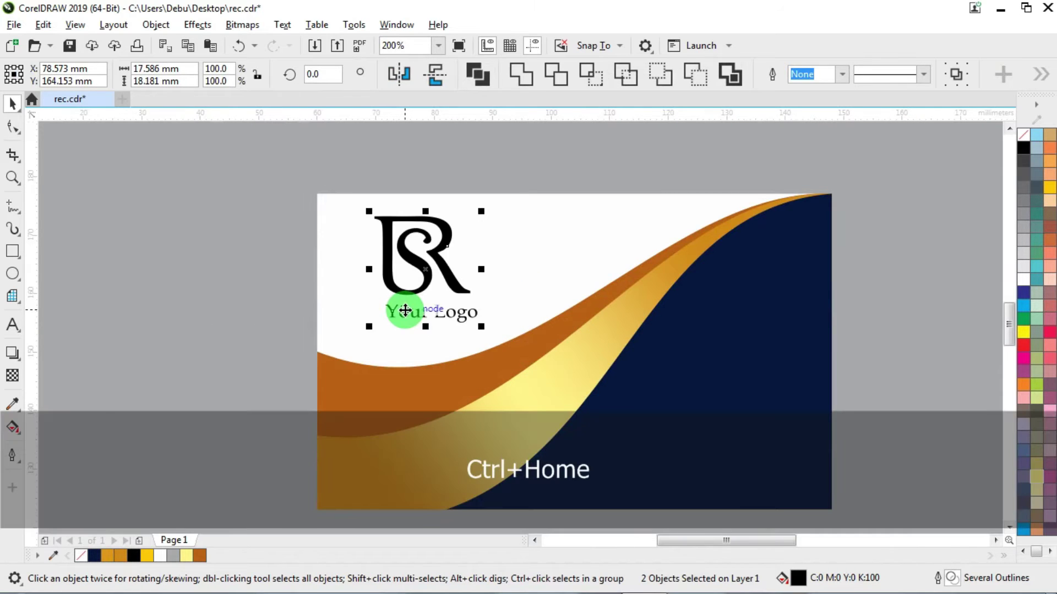
scroll(407, 288, up, 1)
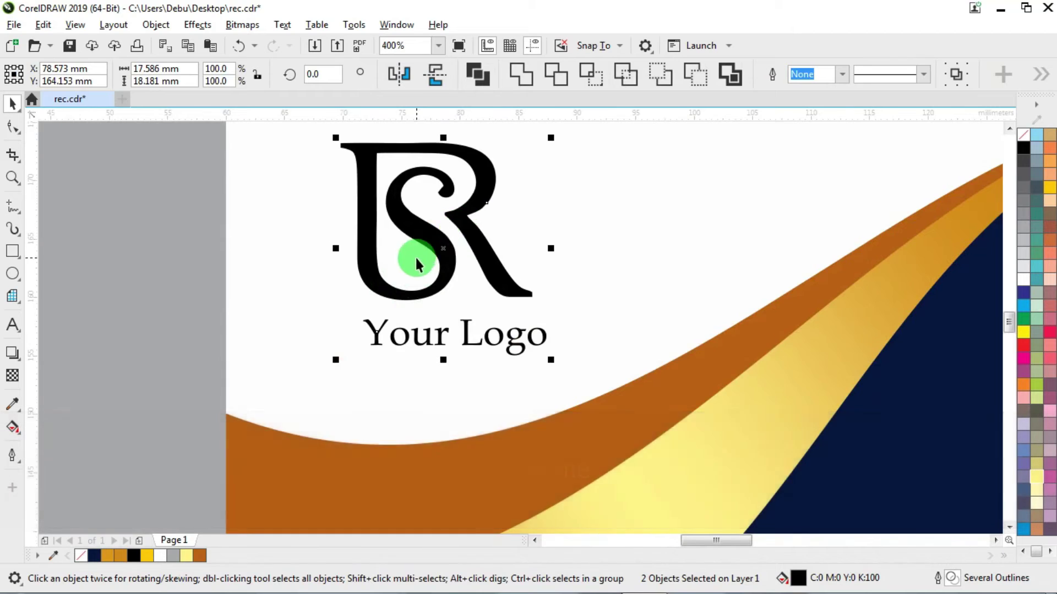
- Shift the logo slightly towards the card's upper-left corner and ungroup it into monogram and caption
scroll(413, 255, down, 1)
drag(441, 245, 429, 253)
key(ctrl)
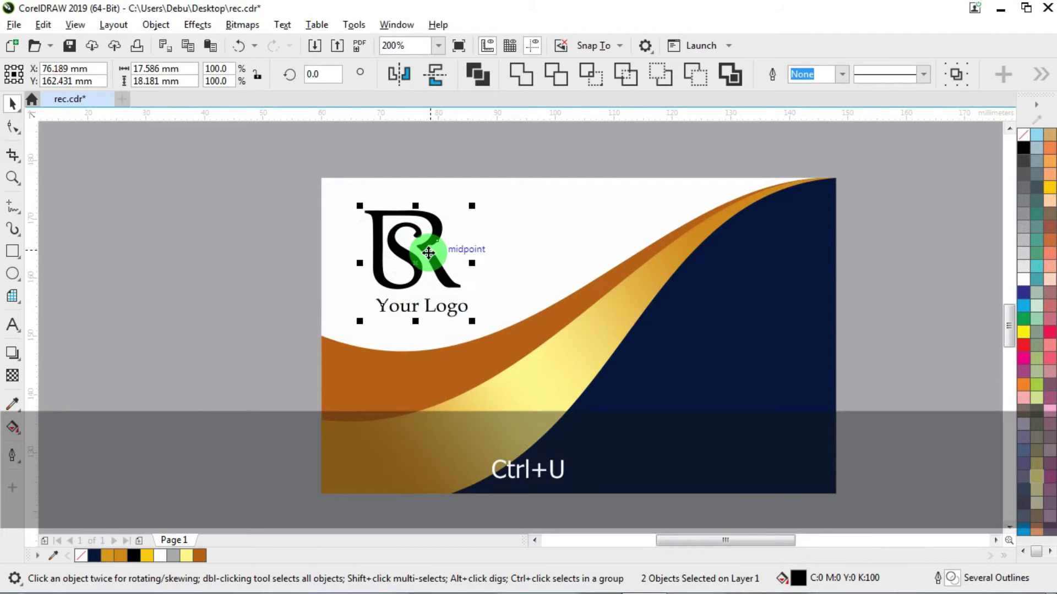
scroll(434, 301, down, 1)
click(913, 231)
scroll(436, 265, up, 2)
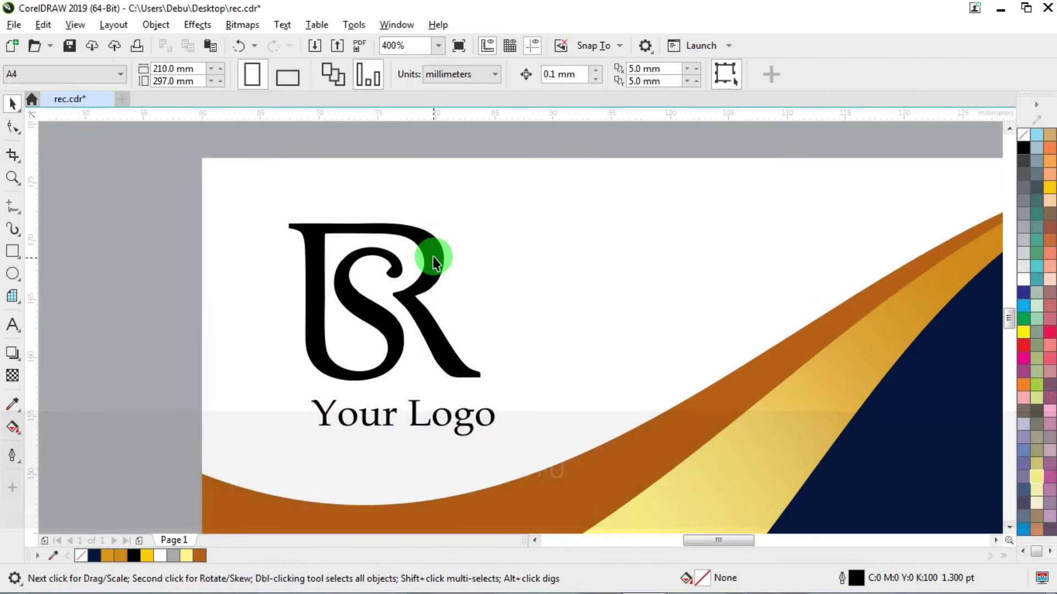
- Move the monogram slightly to the right and centre it horizontally above the "Your Logo" caption
drag(432, 256, 444, 250)
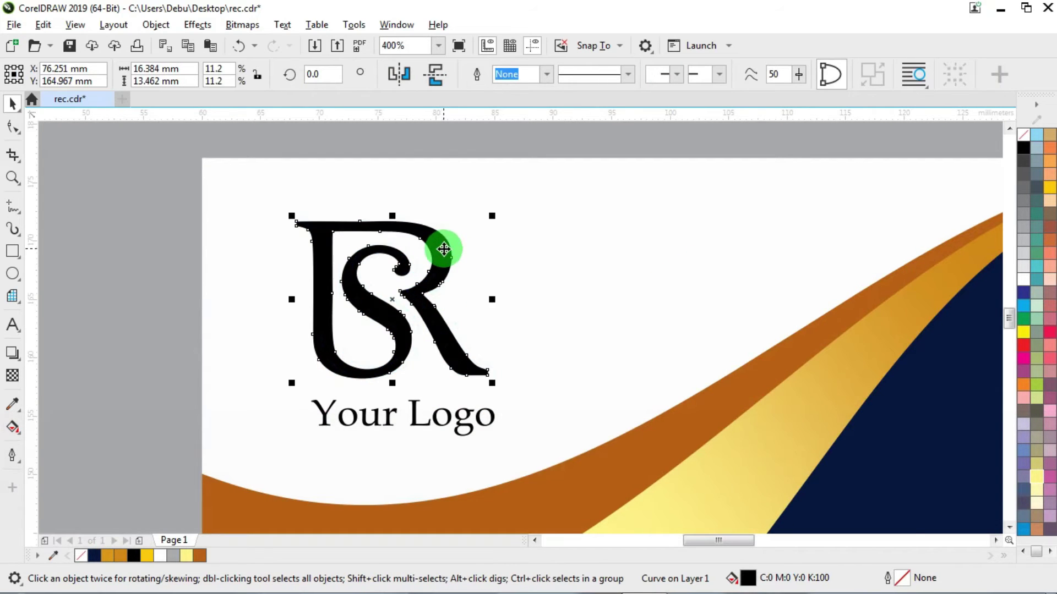
shift+click(413, 406)
key(ctrl+g)
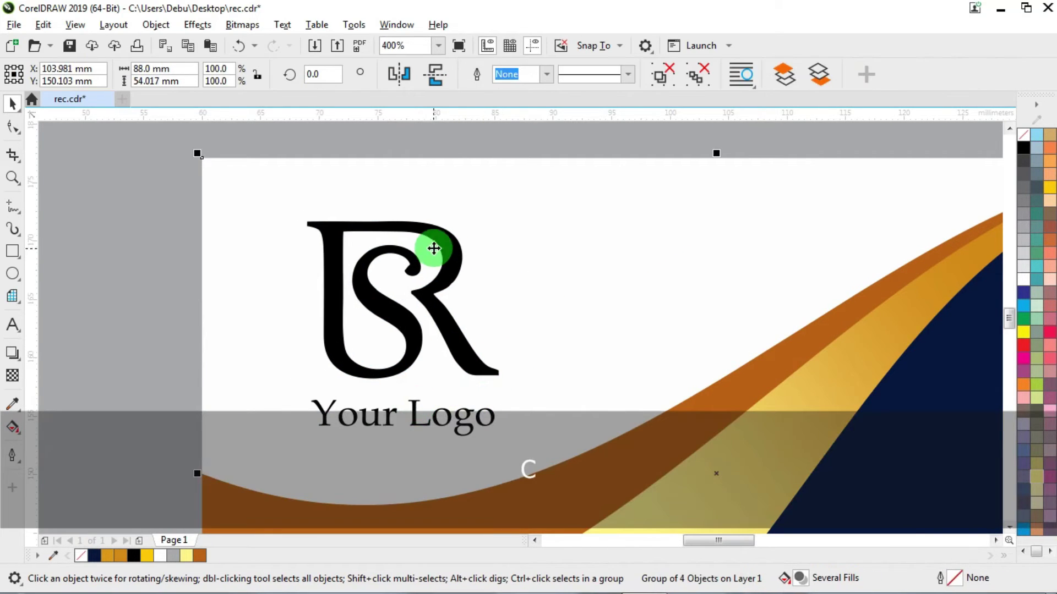
- Copy only the fill property from the card's gold gradient band to the black monogram
ctrl+click(437, 236)
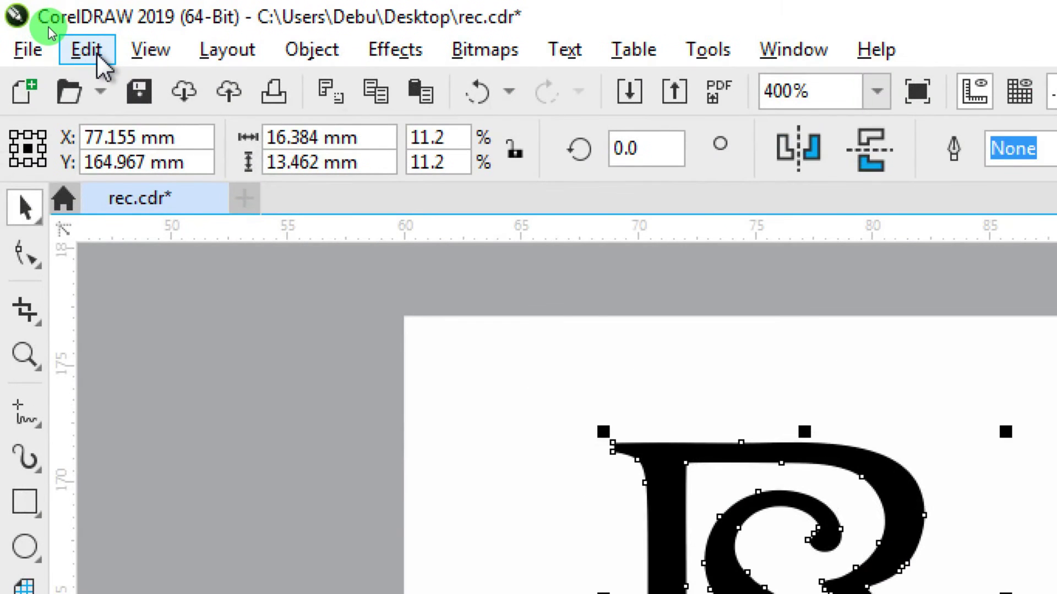
click(98, 55)
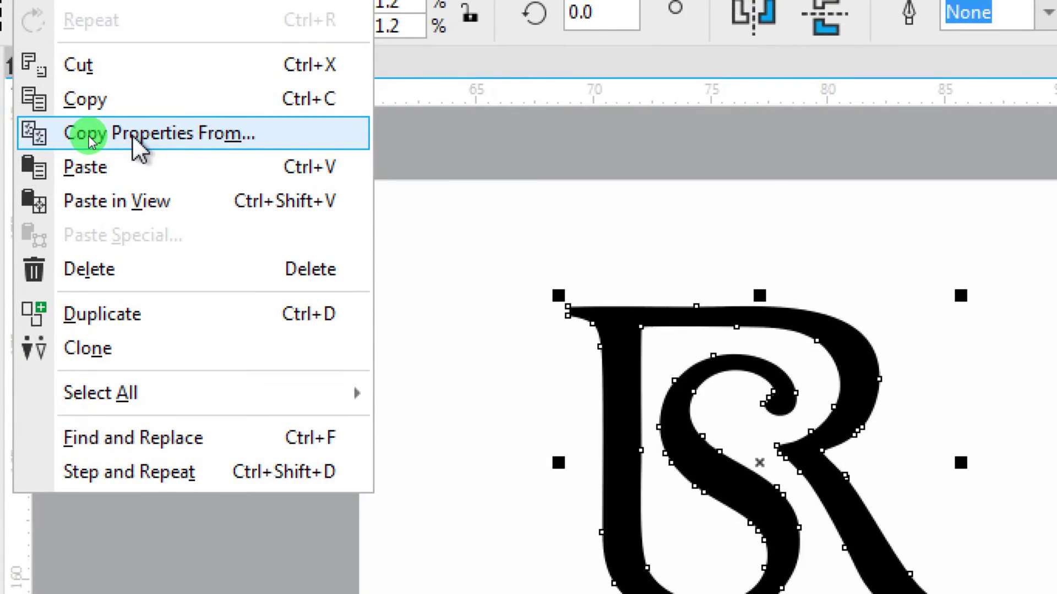
click(89, 138)
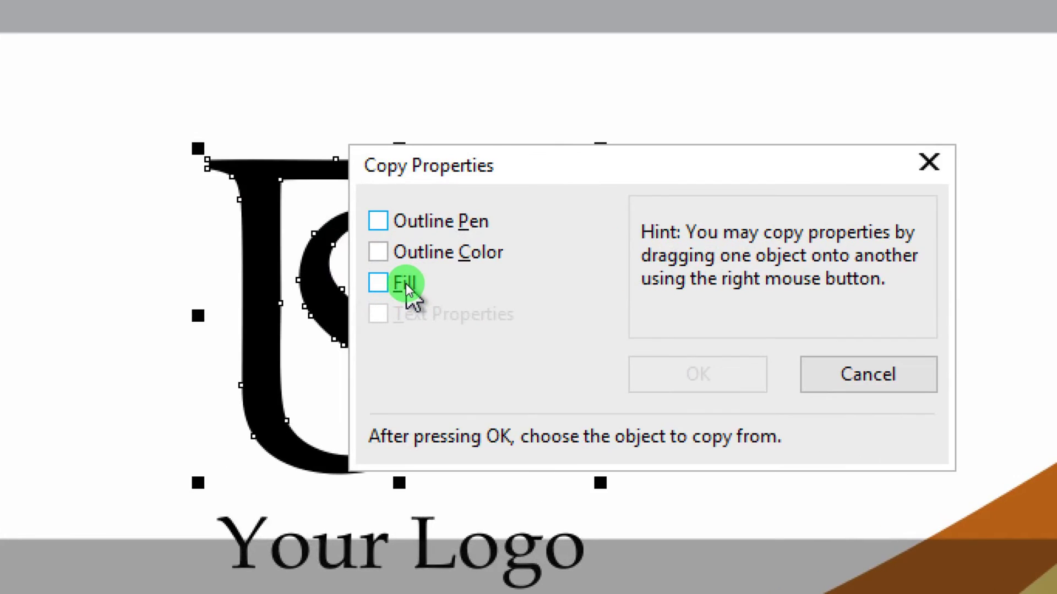
click(405, 282)
key(ctrl)
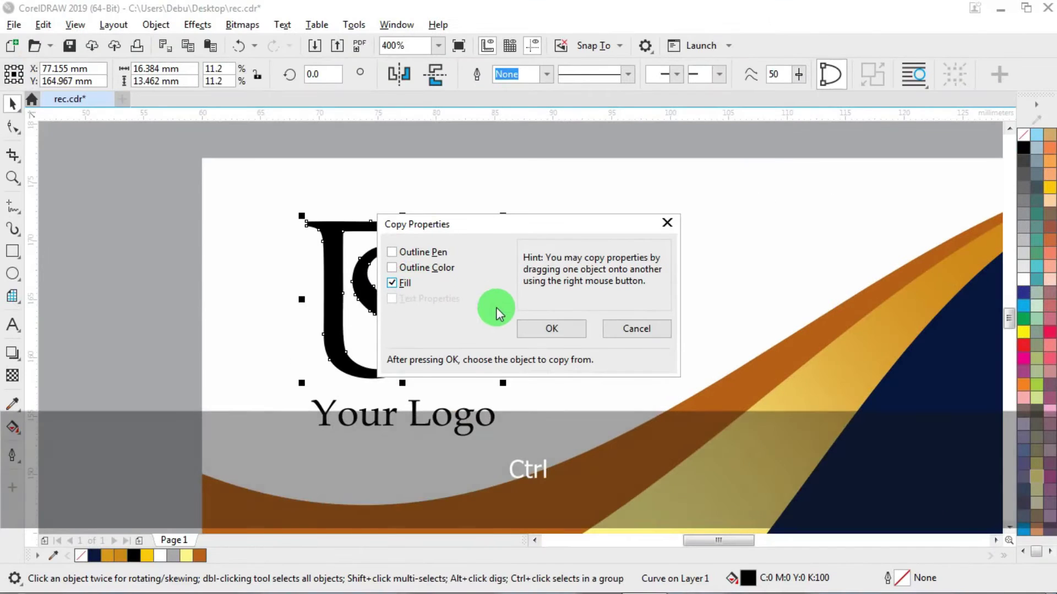
click(698, 375)
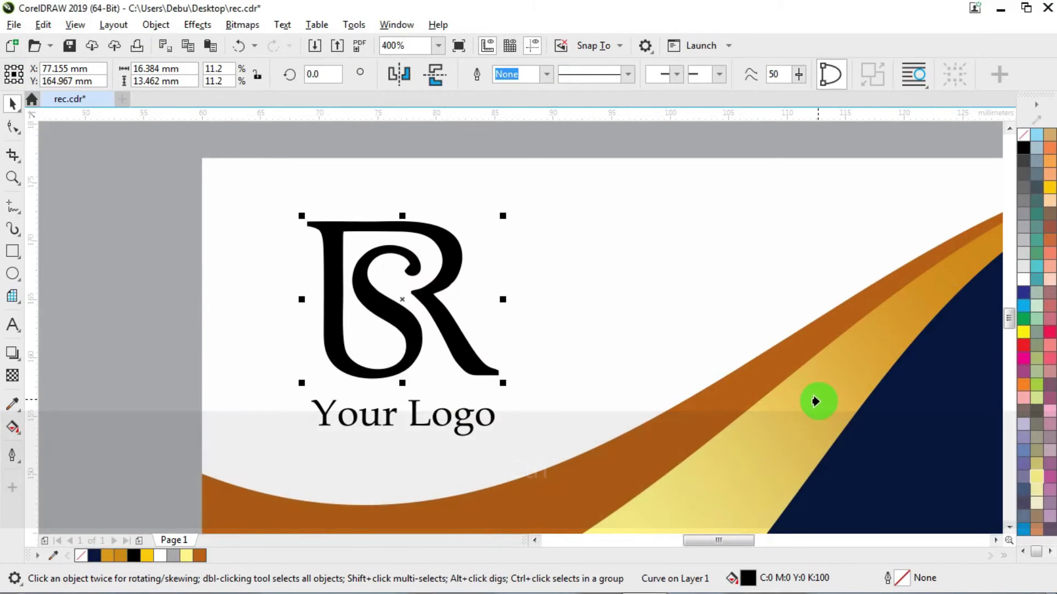
click(816, 401)
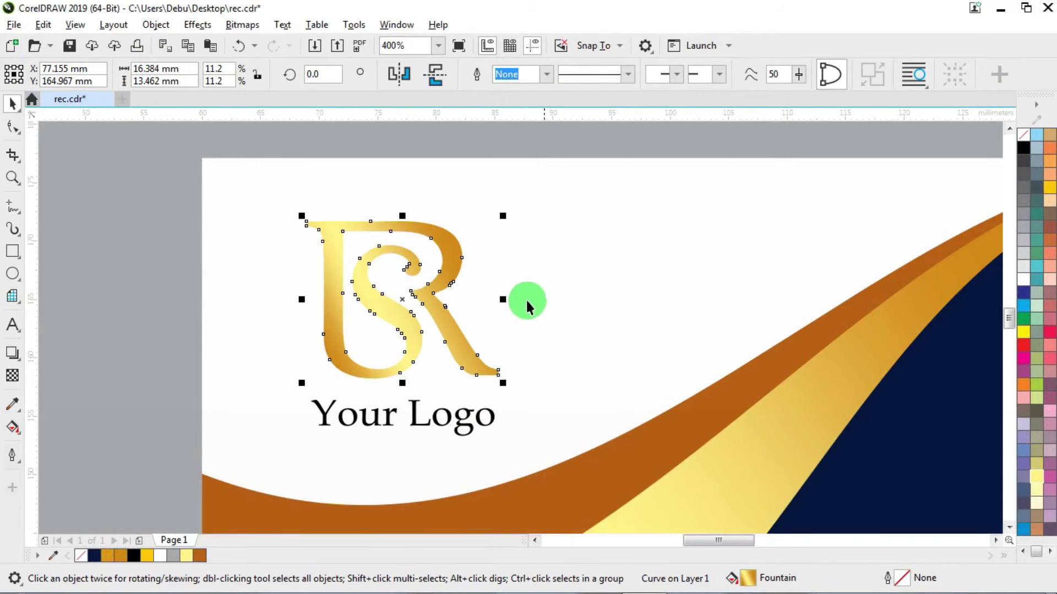
- Shorten the monogram's fountain fill by moving its start and end nodes inward over the letters
click(17, 427)
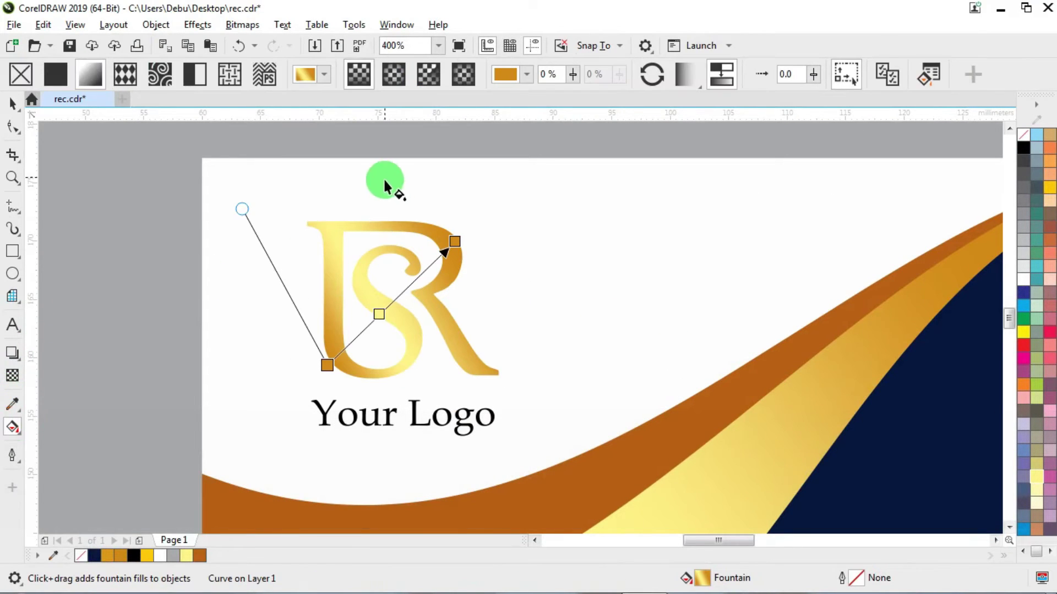
drag(457, 244, 437, 245)
click(331, 364)
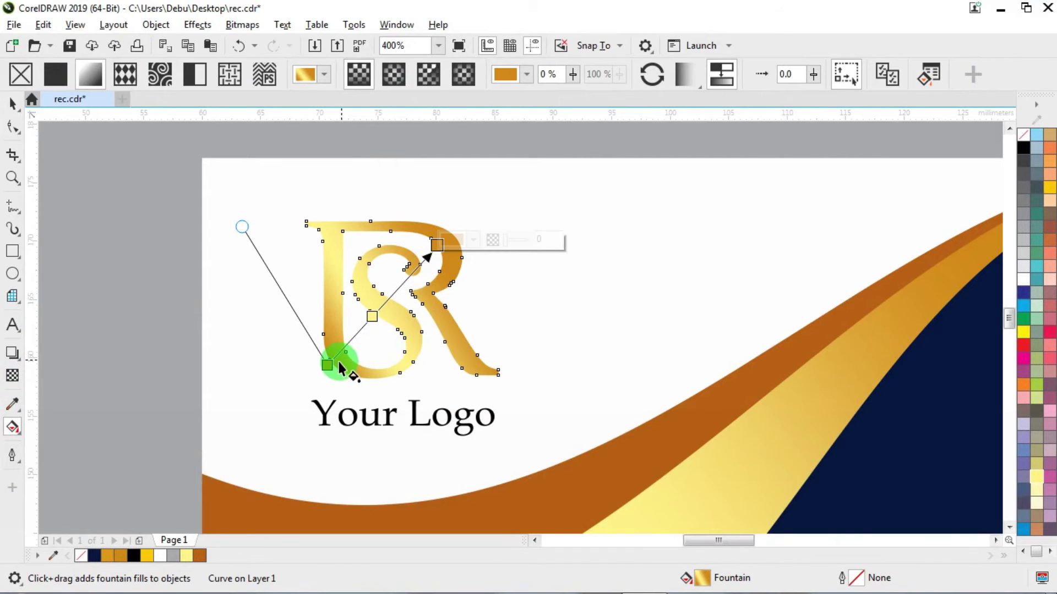
drag(326, 366, 356, 349)
click(464, 265)
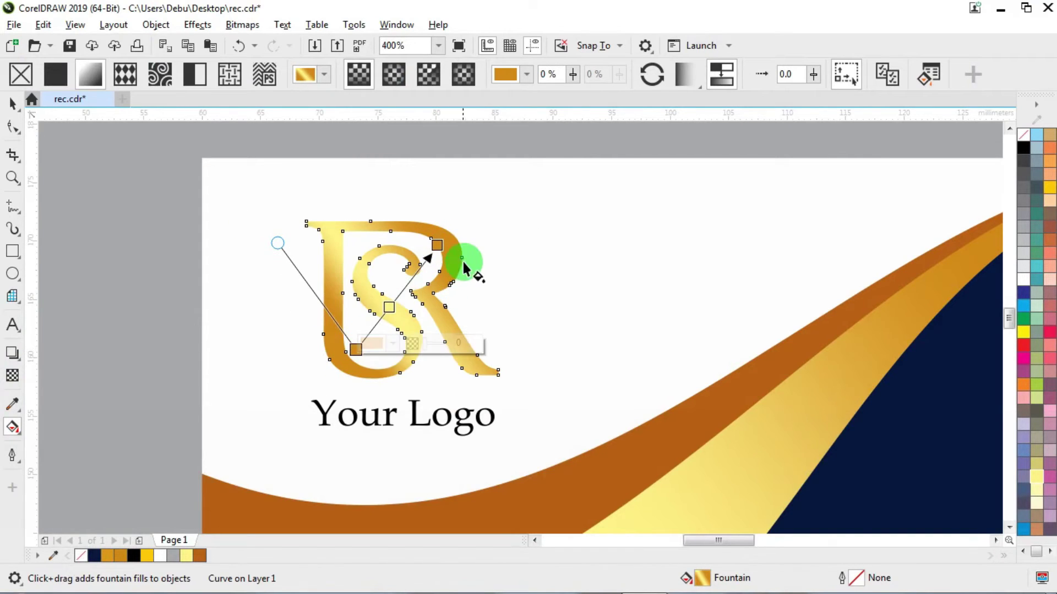
drag(439, 245, 421, 245)
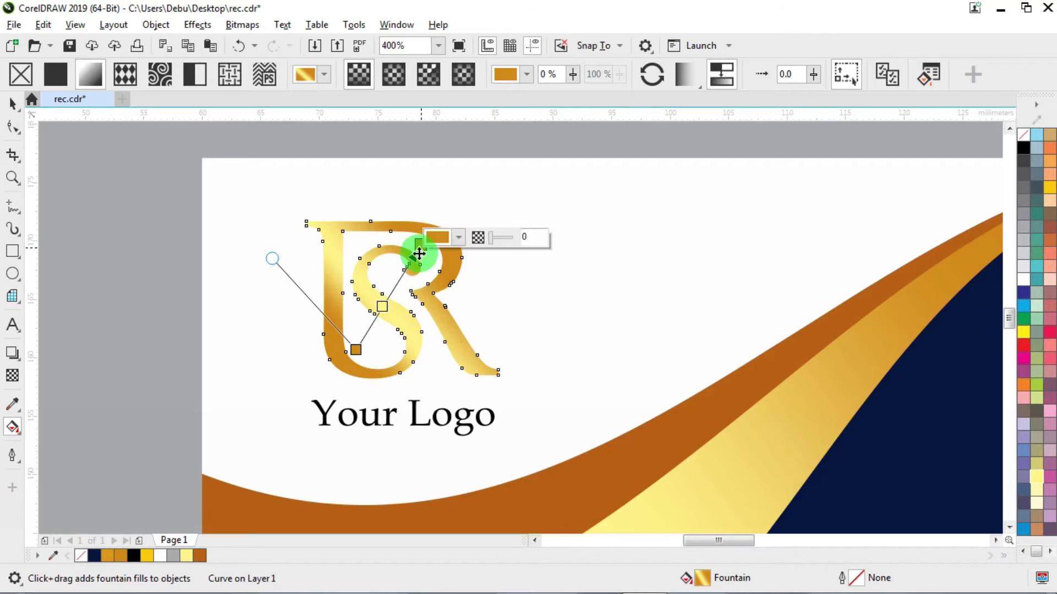
click(382, 306)
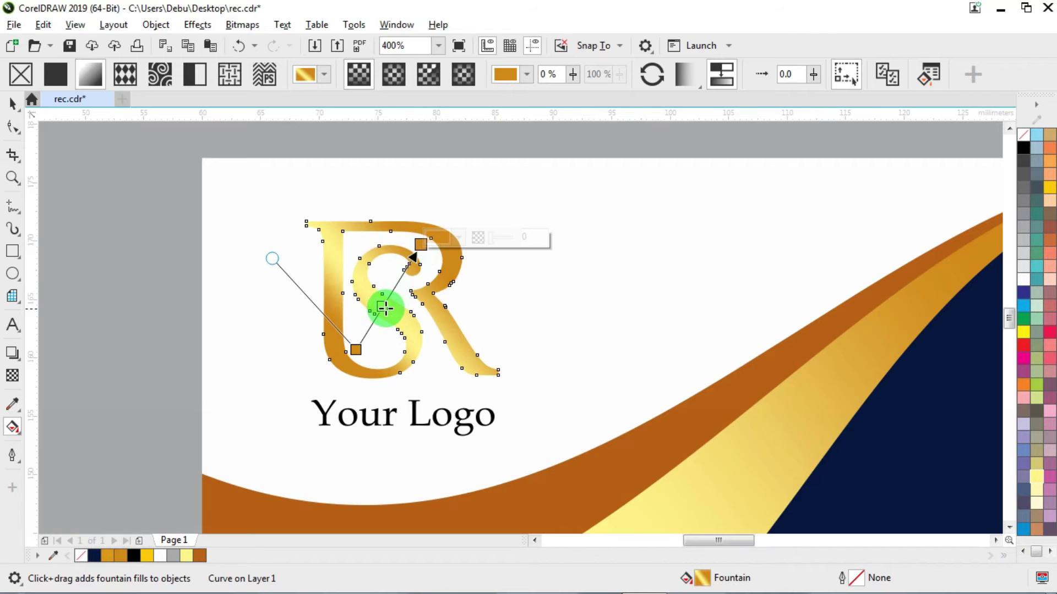
click(10, 105)
scroll(127, 198, down, 4)
click(787, 171)
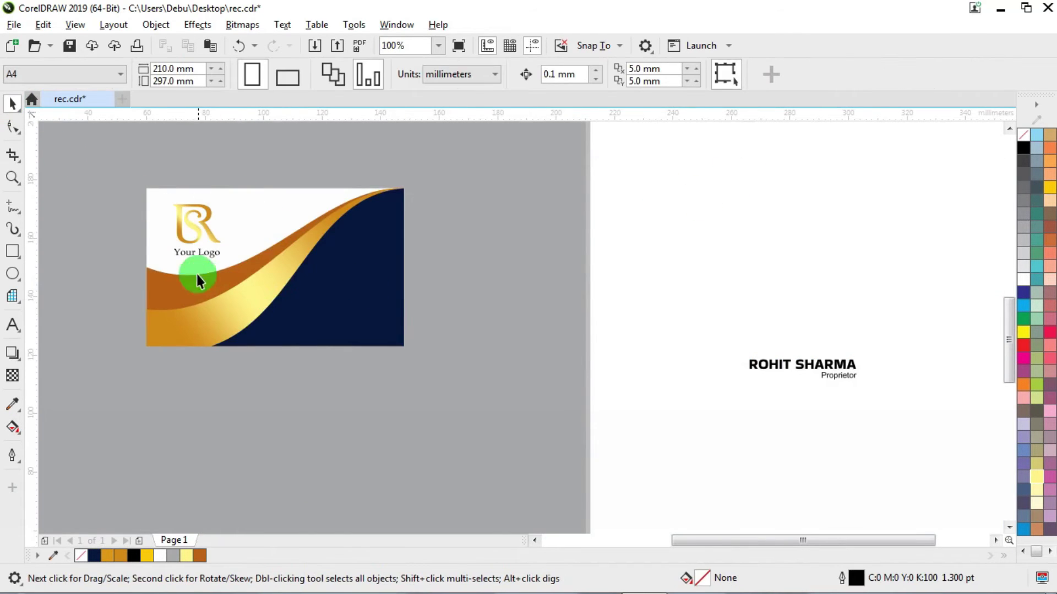
- Copy the gold-filled monogram to the clipboard
scroll(198, 233, up, 2)
click(241, 202)
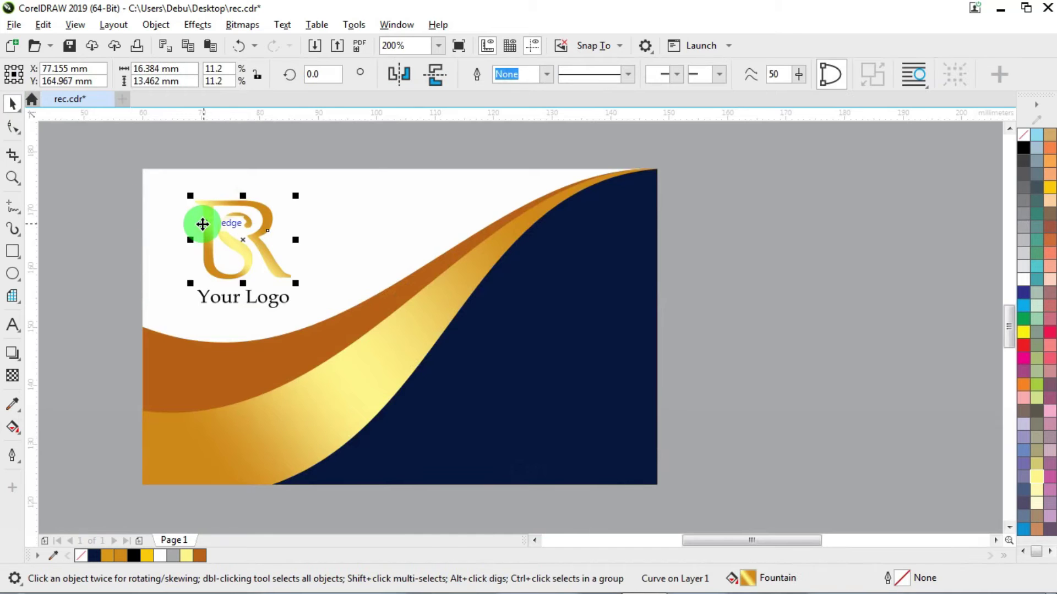
scroll(203, 221, up, 2)
right_click(222, 181)
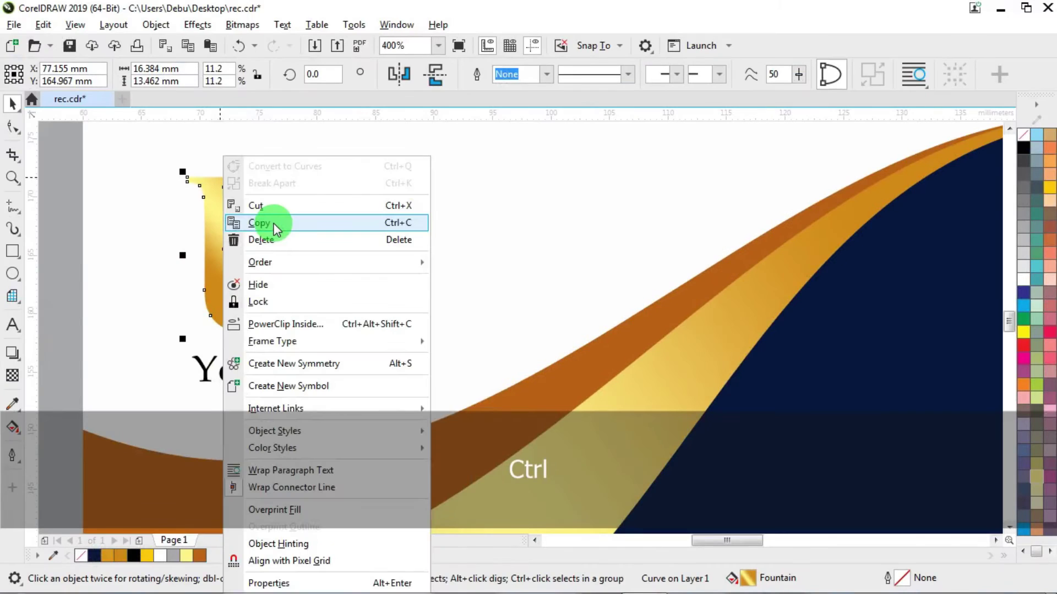
click(273, 223)
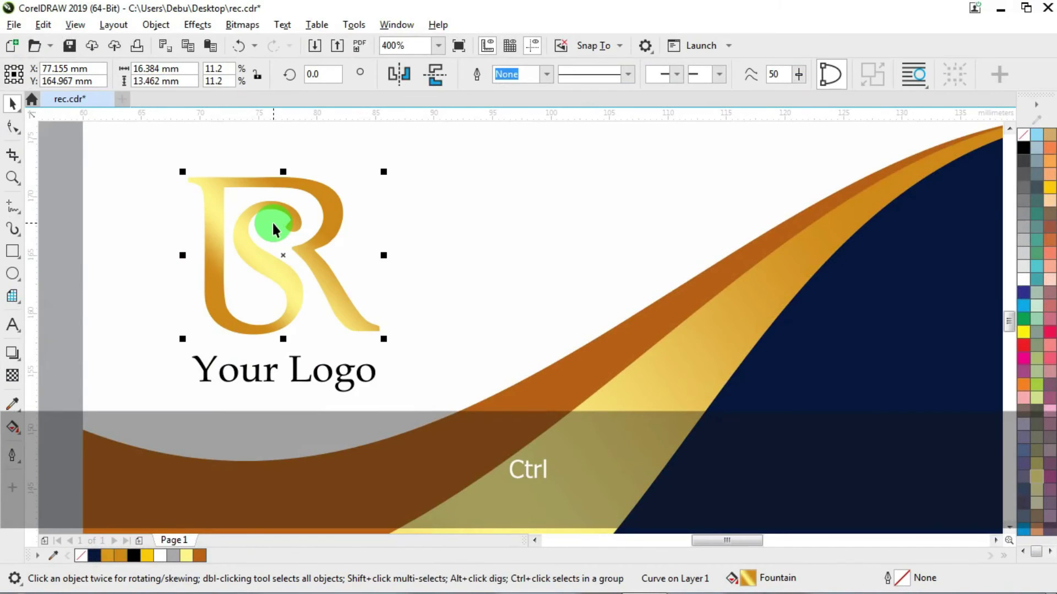
- Give the original monogram a black fill and a black outline 1.5 pt wide
click(1023, 146)
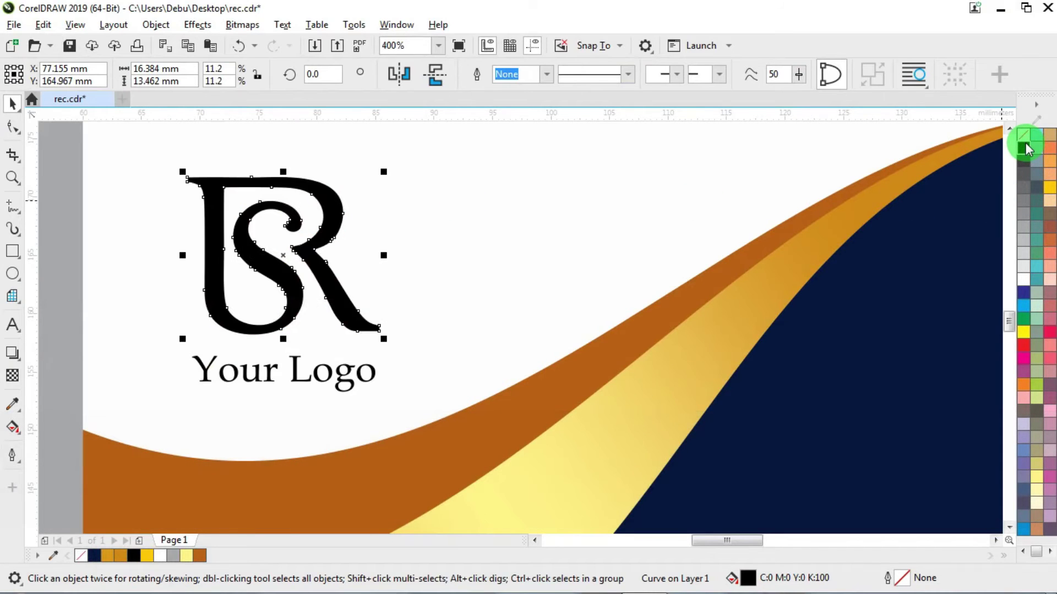
right_click(1023, 147)
key(F12)
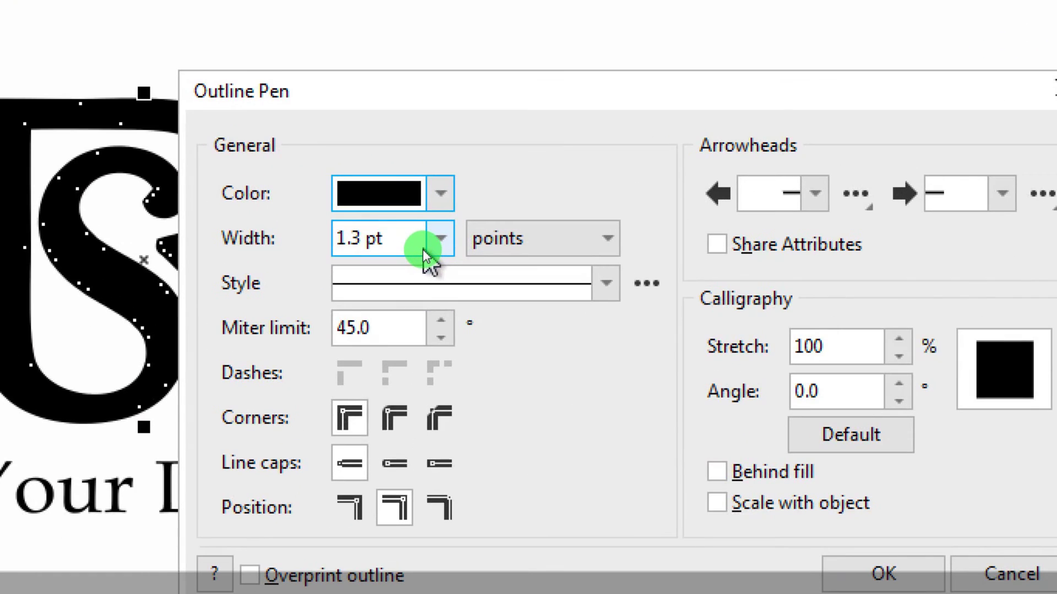
click(422, 250)
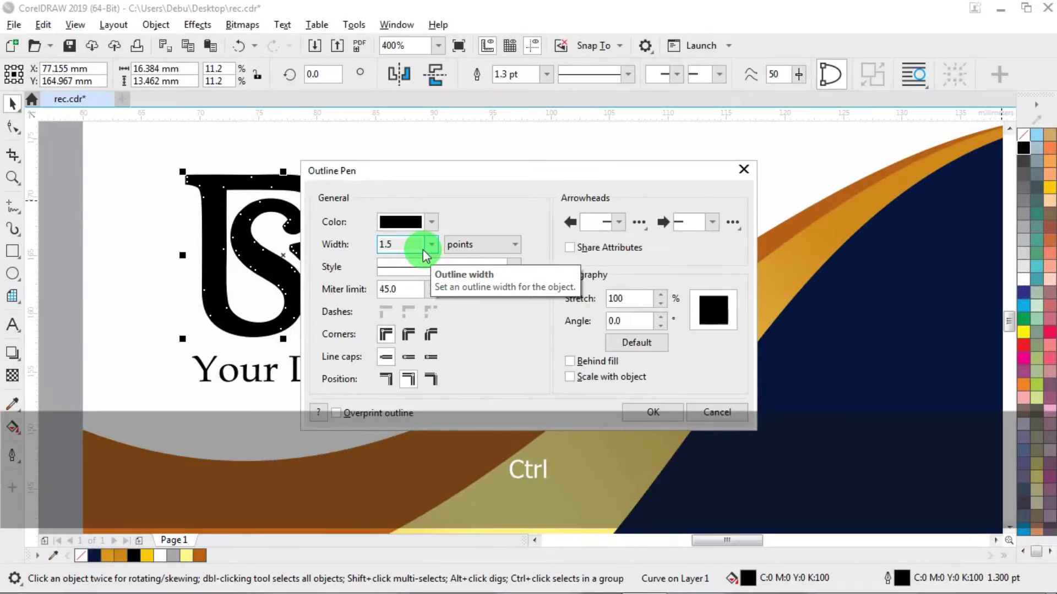
key(Return)
scroll(421, 246, down, 4)
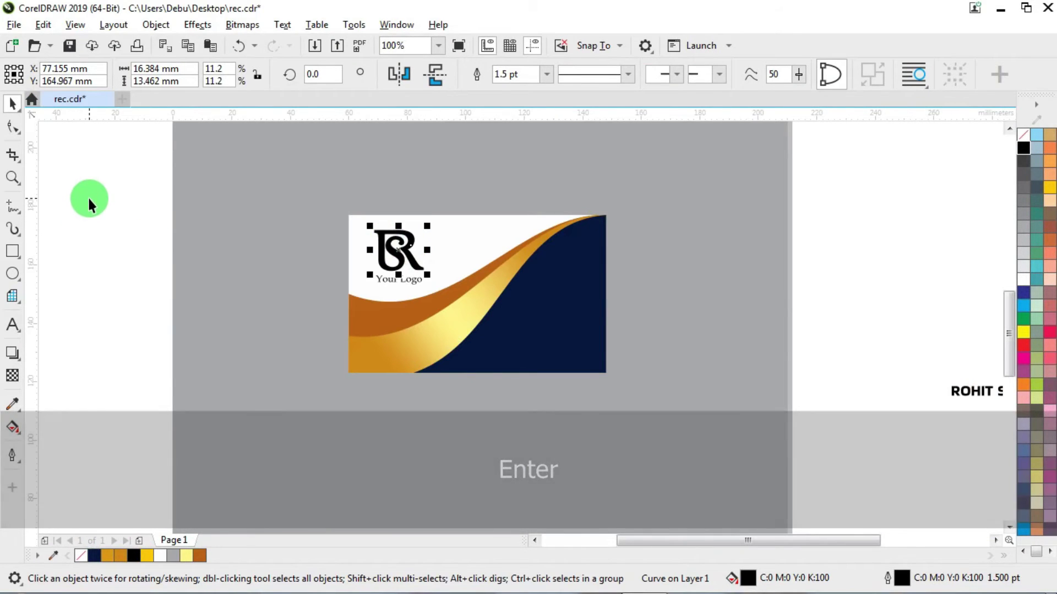
- Paste the copied gold monogram in place over the black outlined one
click(87, 182)
right_click(88, 184)
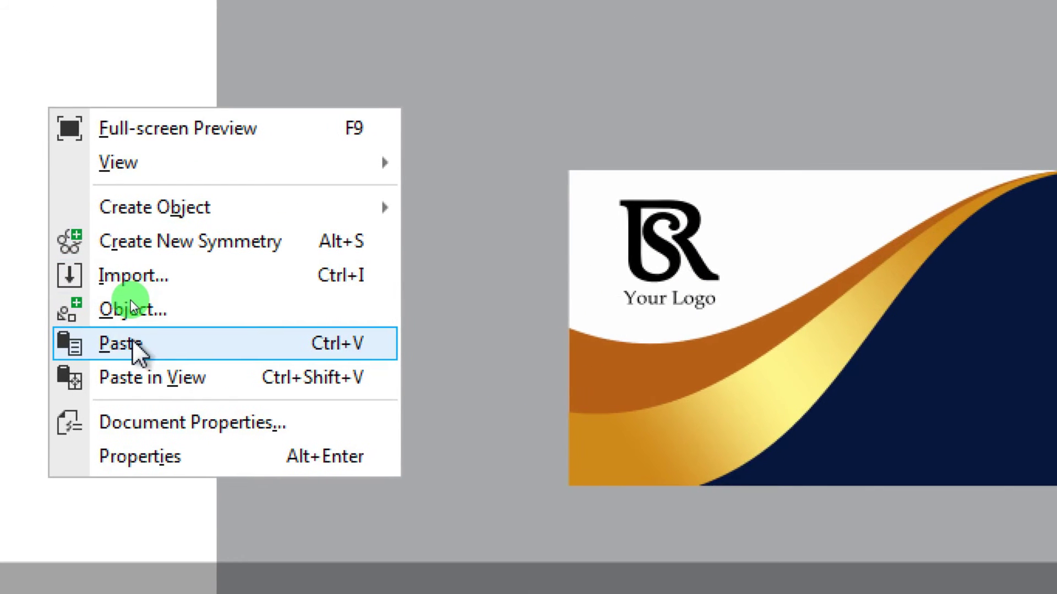
click(137, 302)
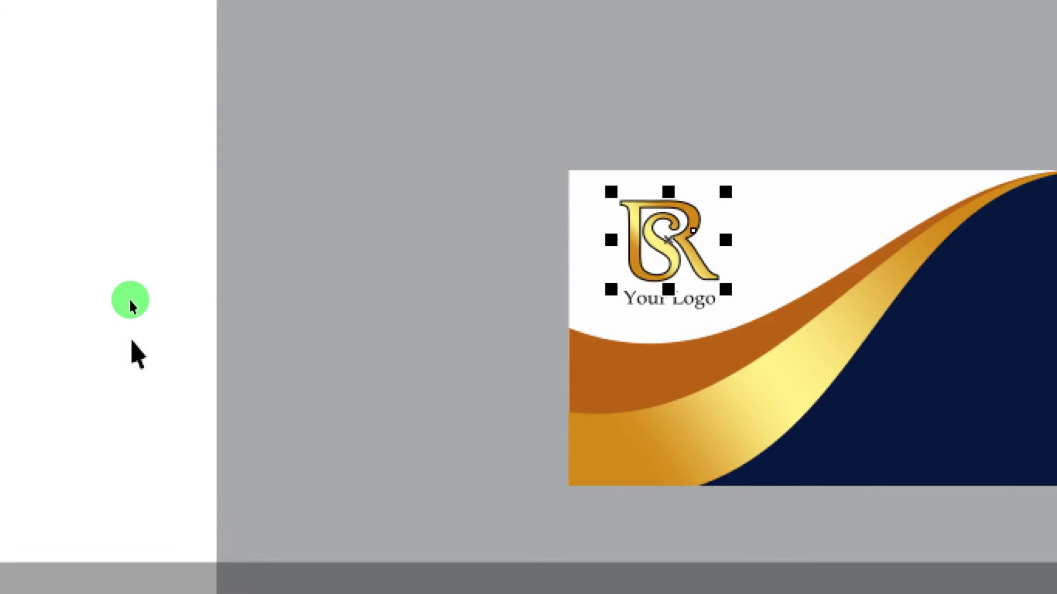
click(112, 234)
- Offset the black monogram behind the gold one by about 0.5 mm right and 0.2 mm down to form a shadow
scroll(628, 217, up, 2)
scroll(499, 266, up, 1)
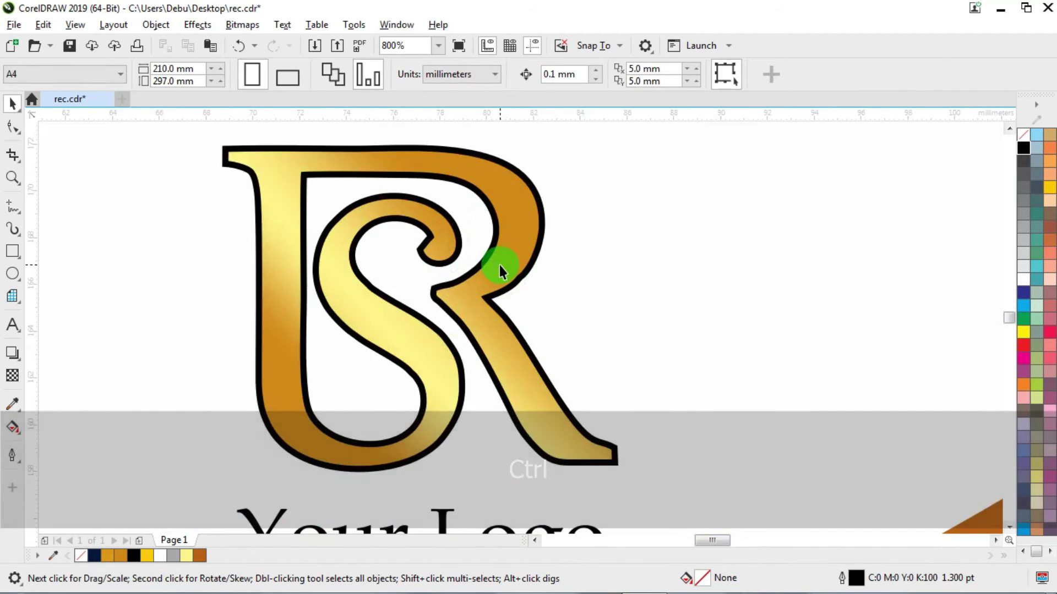
scroll(583, 470, up, 1)
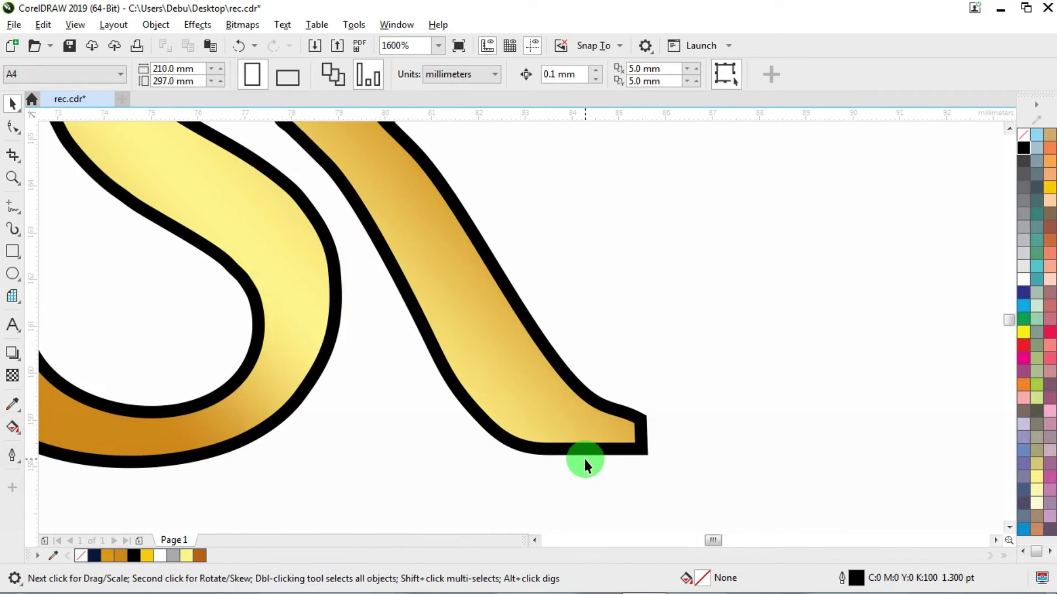
click(585, 458)
scroll(592, 457, down, 1)
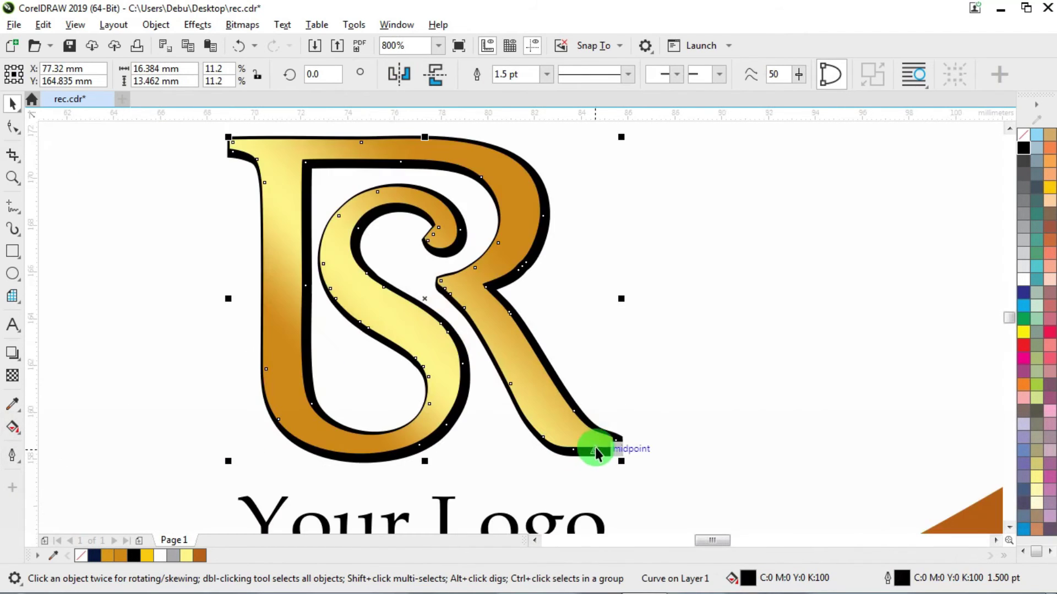
key(Down)
key(Right)
key(Right)
key(Right)
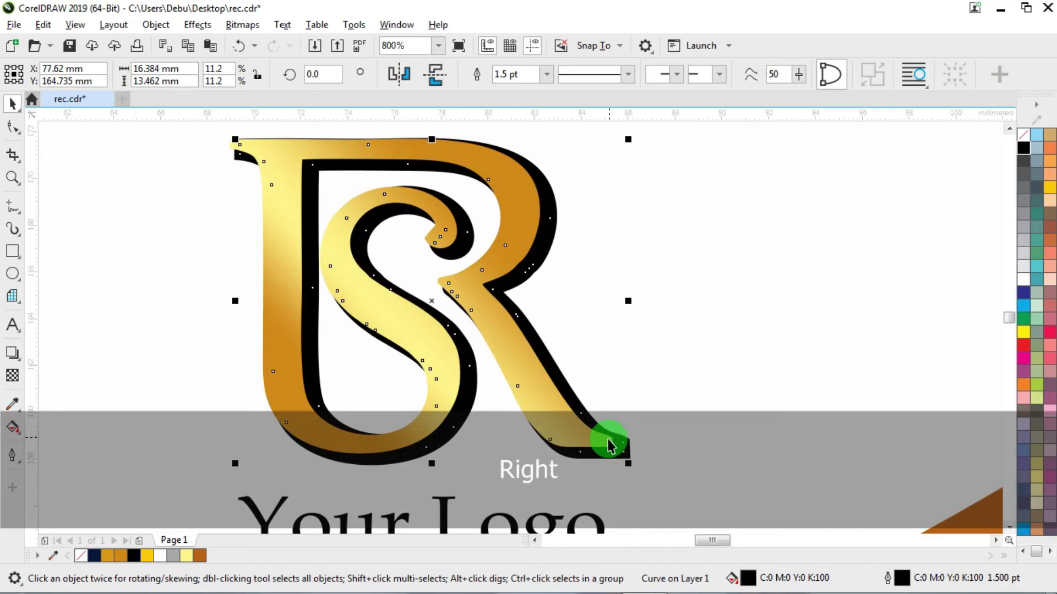
scroll(418, 378, down, 2)
scroll(436, 288, up, 3)
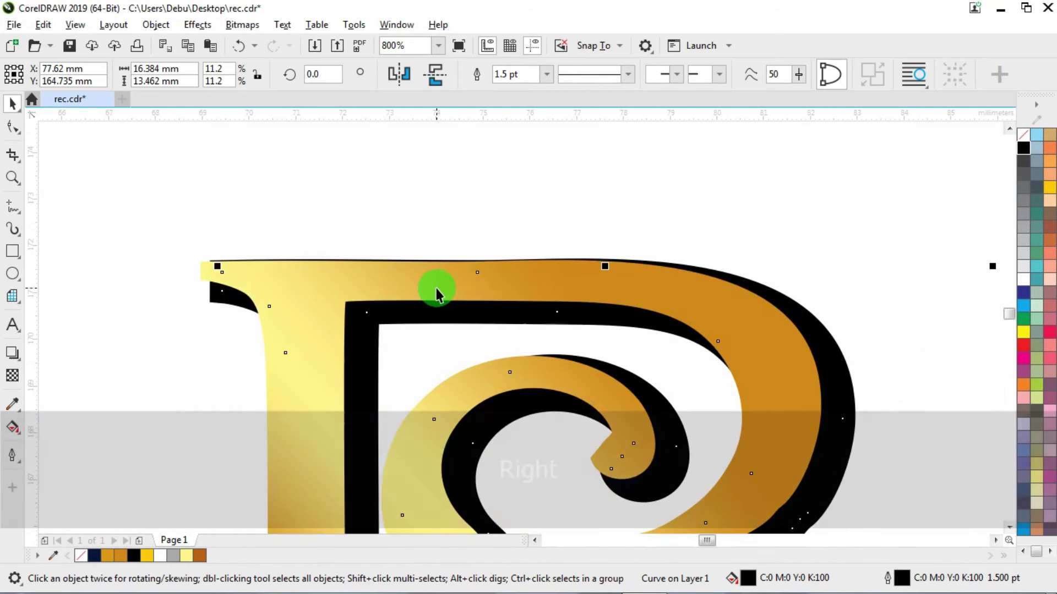
- Nudge the black shadow monogram up 0.1 mm behind the gold one
key(Up)
scroll(438, 286, down, 3)
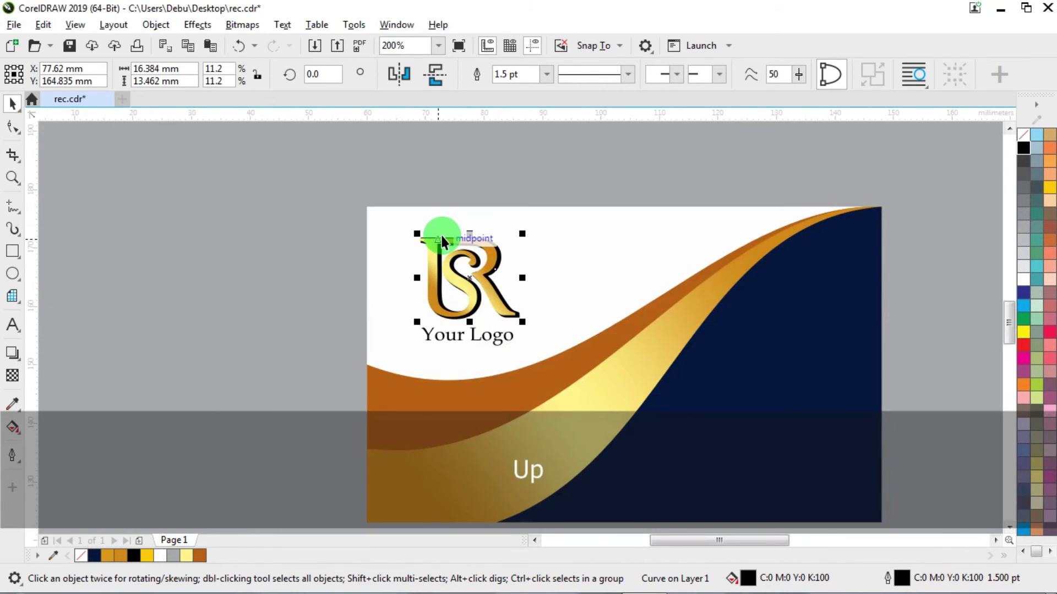
scroll(541, 271, down, 1)
- Scale the monogram and "Your Logo" text down together to about 15.5 × 16.5 mm and group them
drag(209, 202, 587, 324)
scroll(537, 289, up, 2)
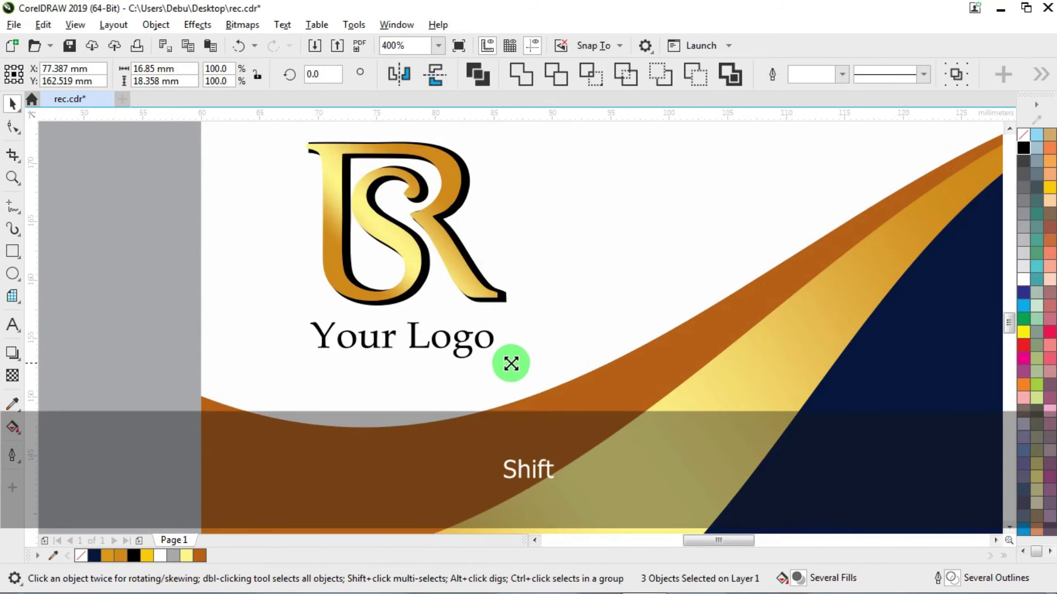
shift+click(474, 329)
drag(442, 331, 471, 307)
scroll(449, 328, down, 1)
scroll(361, 252, down, 1)
key(ctrl+g)
scroll(406, 250, up, 1)
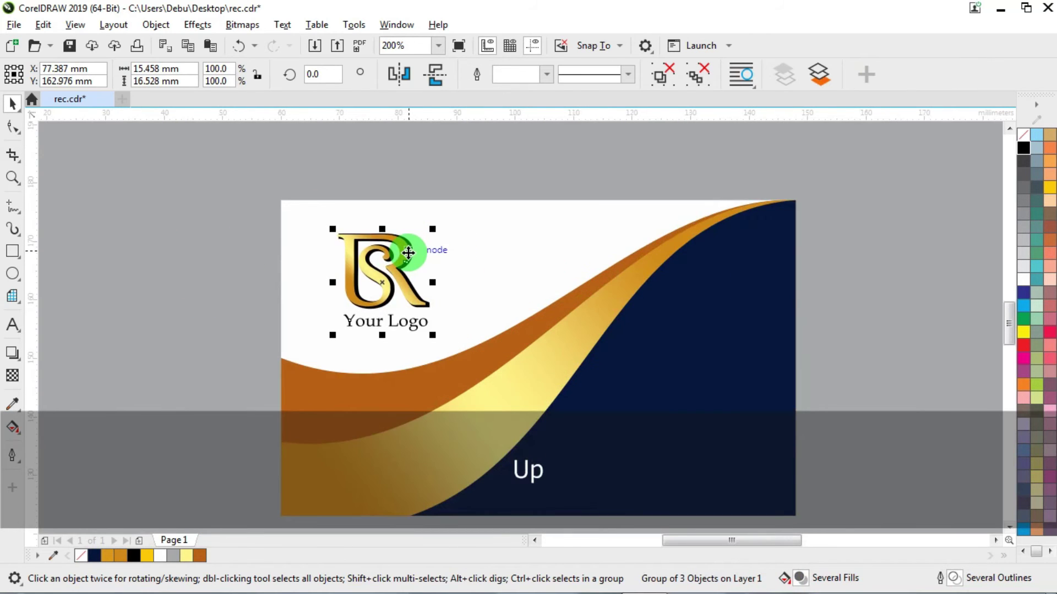
- Nudge the logo group 0.3 mm up and 0.2 mm left on the card
key(Up)
key(Up)
key(Up)
key(Left)
key(Left)
scroll(292, 252, down, 1)
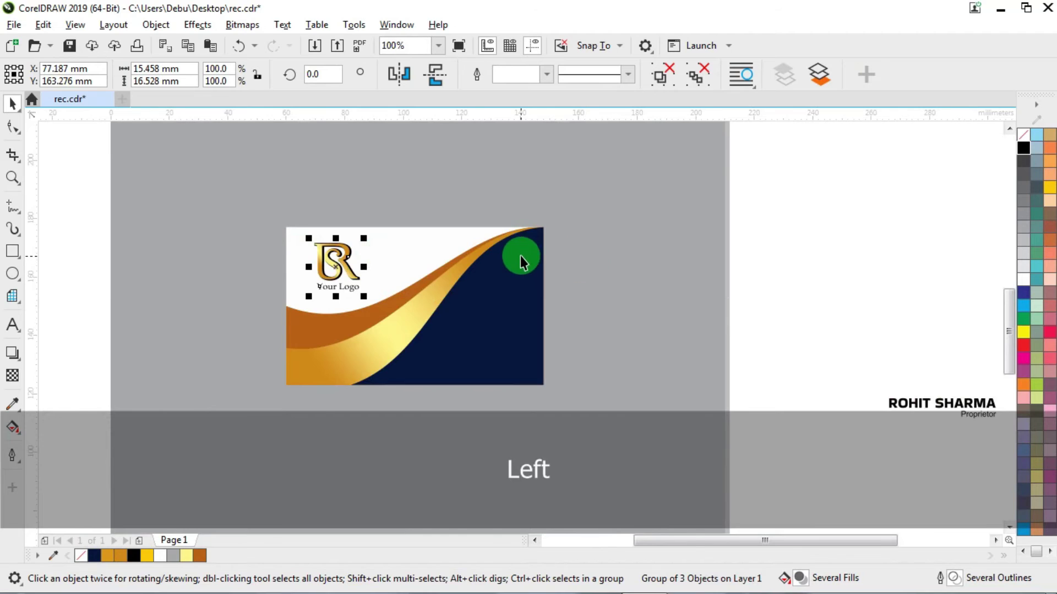
- Draw a white rectangle without outline against the card's right edge, about 13 mm high, and widen it leftward to about 55 mm
scroll(521, 261, up, 1)
click(12, 251)
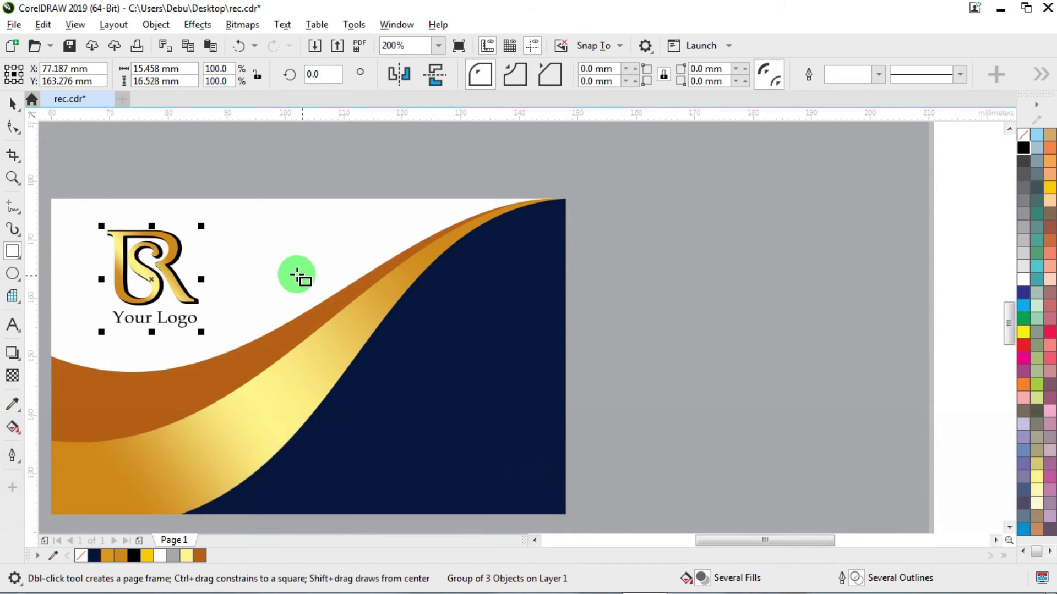
drag(274, 260, 567, 334)
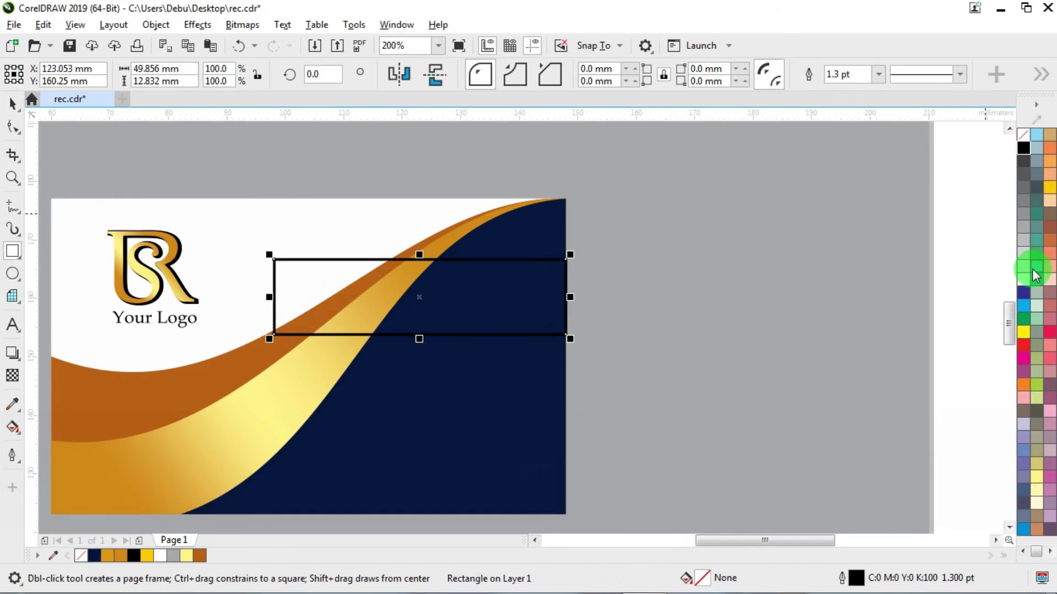
click(1023, 278)
right_click(1024, 134)
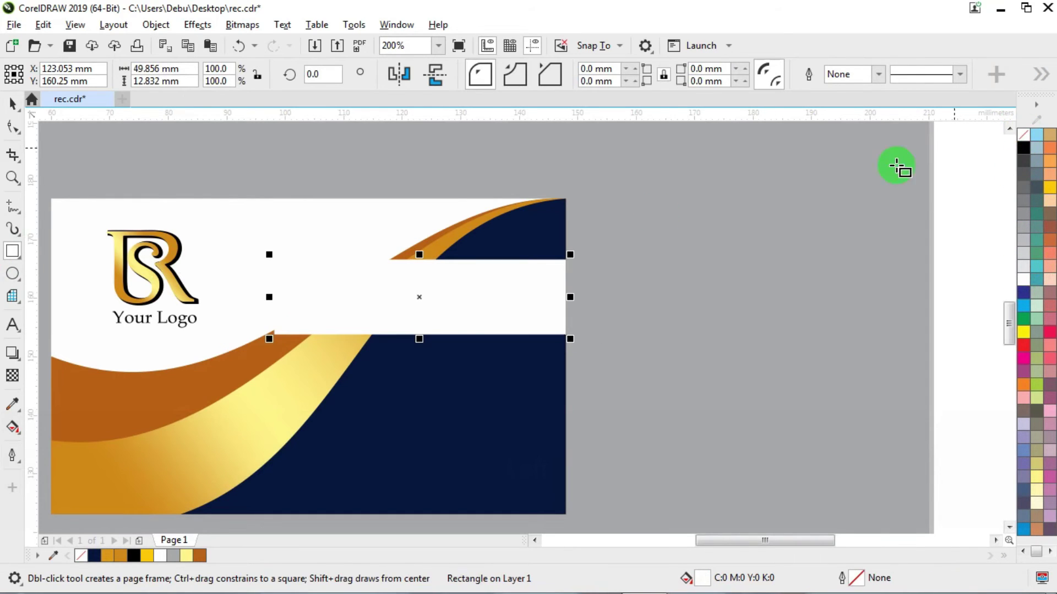
click(14, 104)
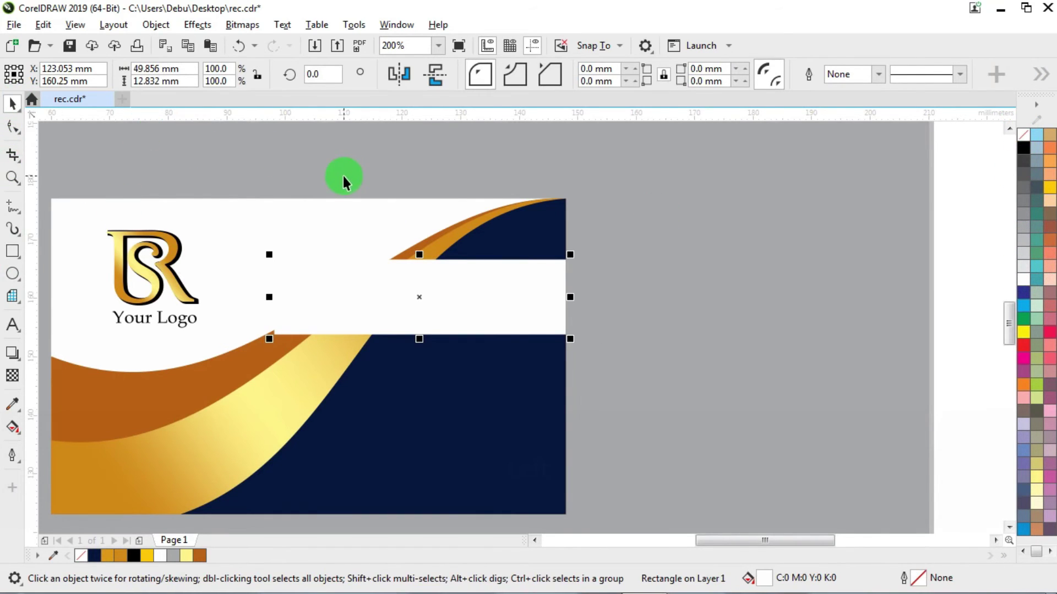
drag(269, 296, 239, 295)
scroll(251, 288, down, 2)
- Move the cardholder's name and "Proprietor" text onto the white band and bring them to the front
click(520, 282)
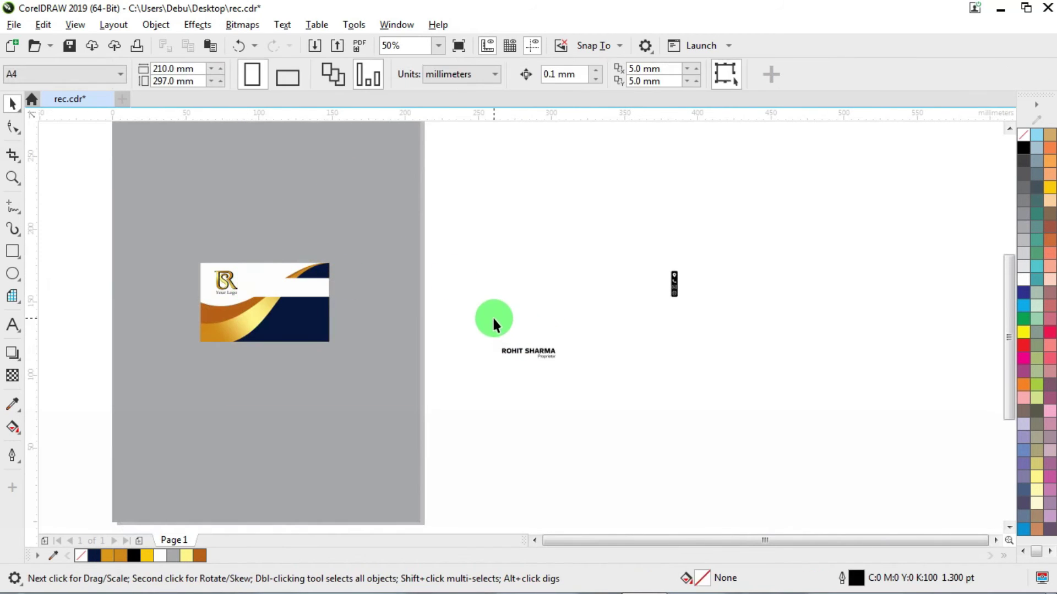
drag(493, 319, 290, 282)
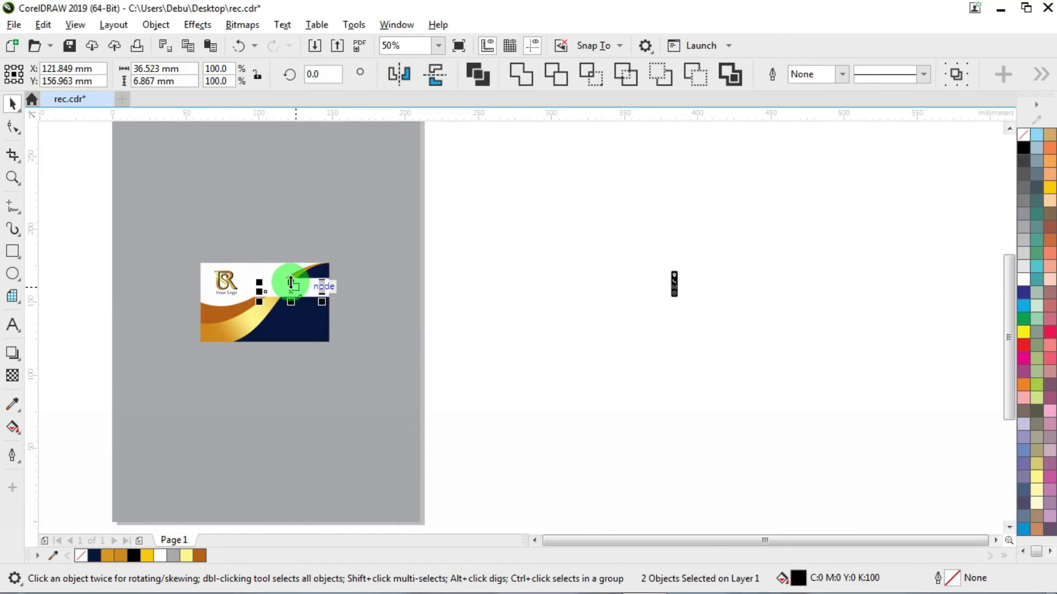
scroll(290, 283, up, 2)
key(ctrl+Home)
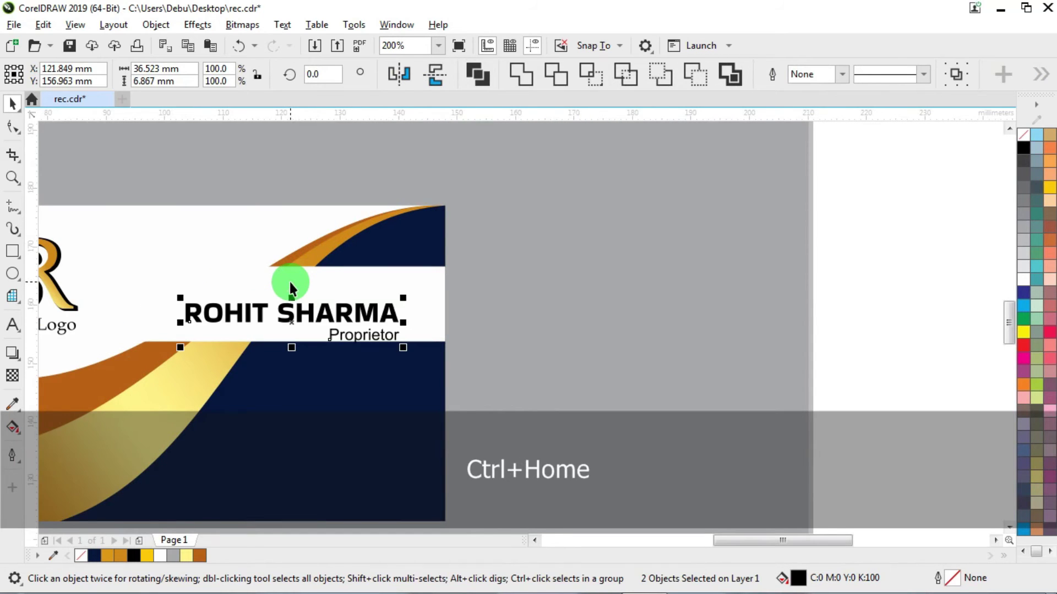
- Shift the name and "Proprietor" text together about 2.7 mm right and 2 mm up within the white band
key(Up)
key(Up)
key(Up)
key(Up)
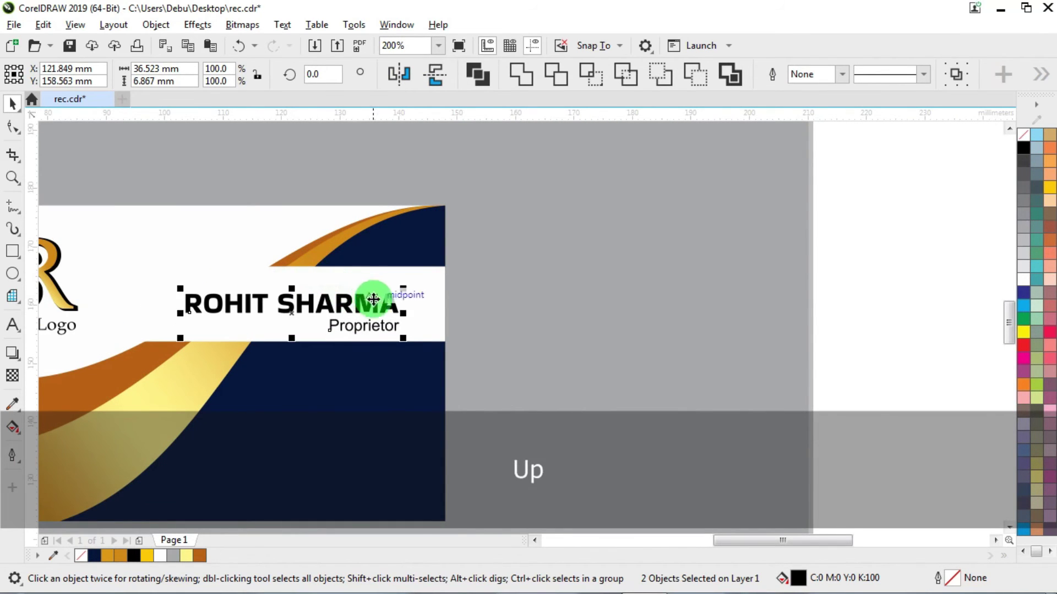
drag(368, 295, 385, 287)
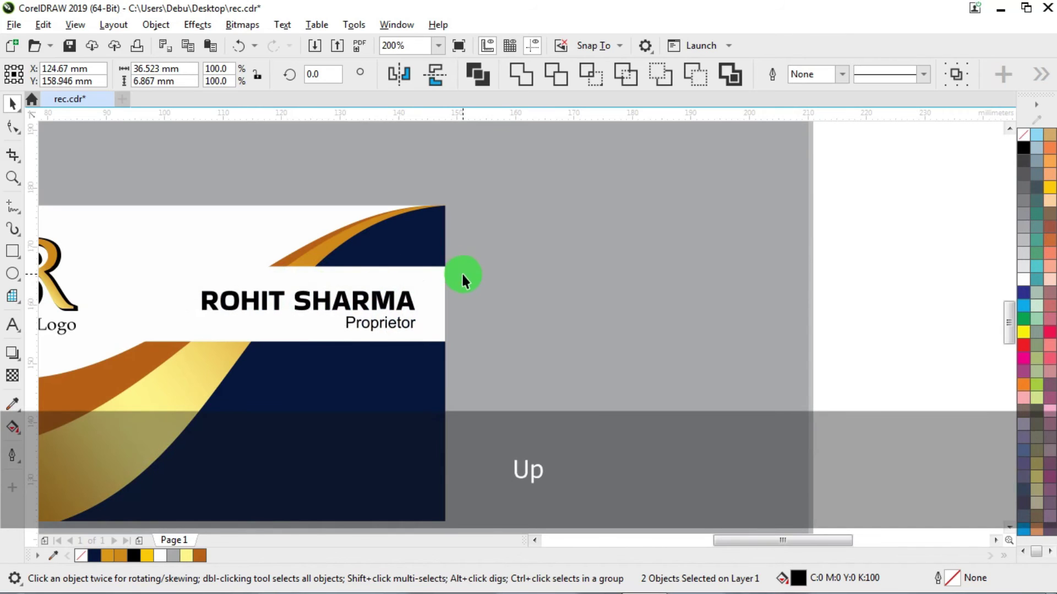
key(Left)
- Shorten the white band from its bottom edge to a height of about 11.3 mm
click(313, 338)
scroll(300, 341, up, 2)
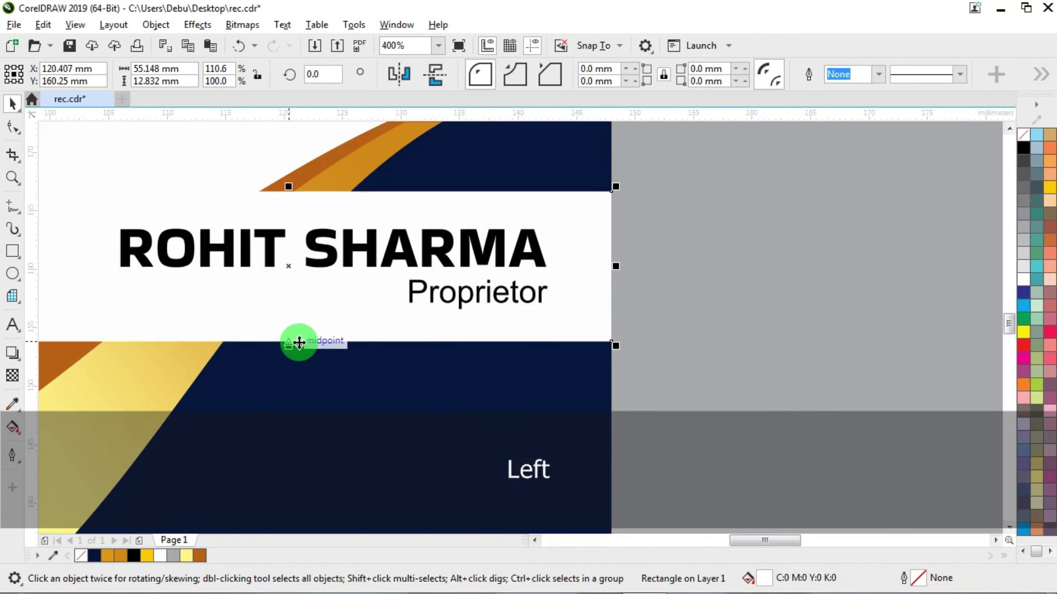
drag(289, 347, 308, 328)
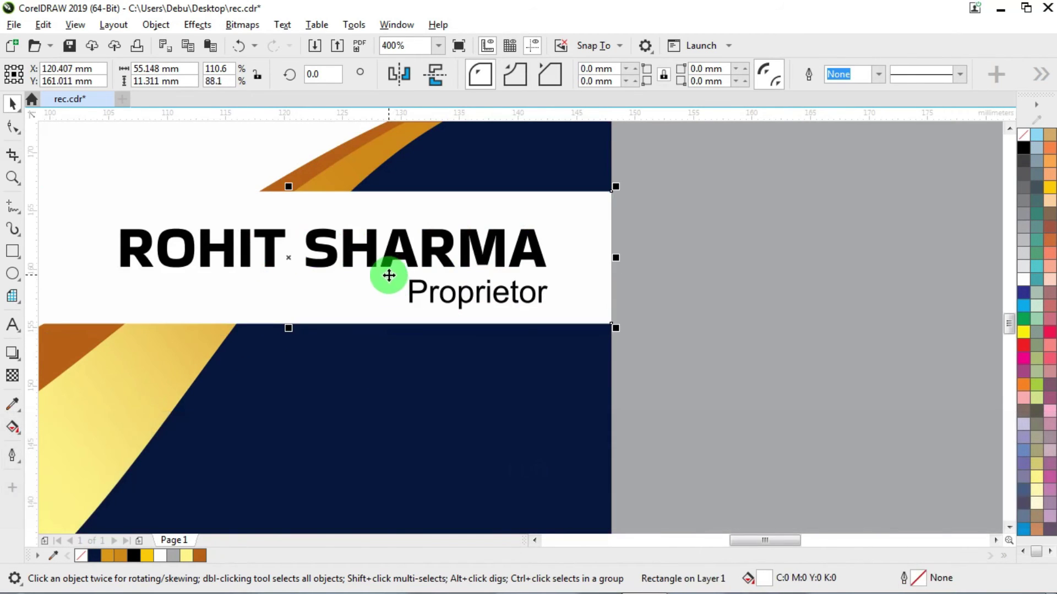
- Fill the name navy and "Proprietor" gold (C0 M40 Y100 K20), and nudge "Proprietor" 0.1 mm up and left
click(440, 254)
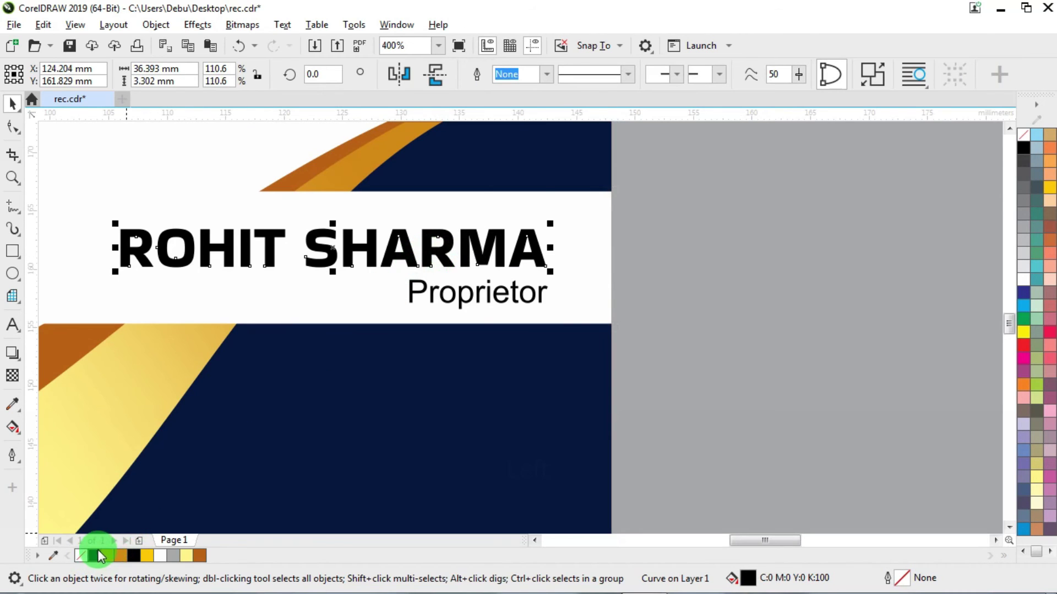
click(333, 380)
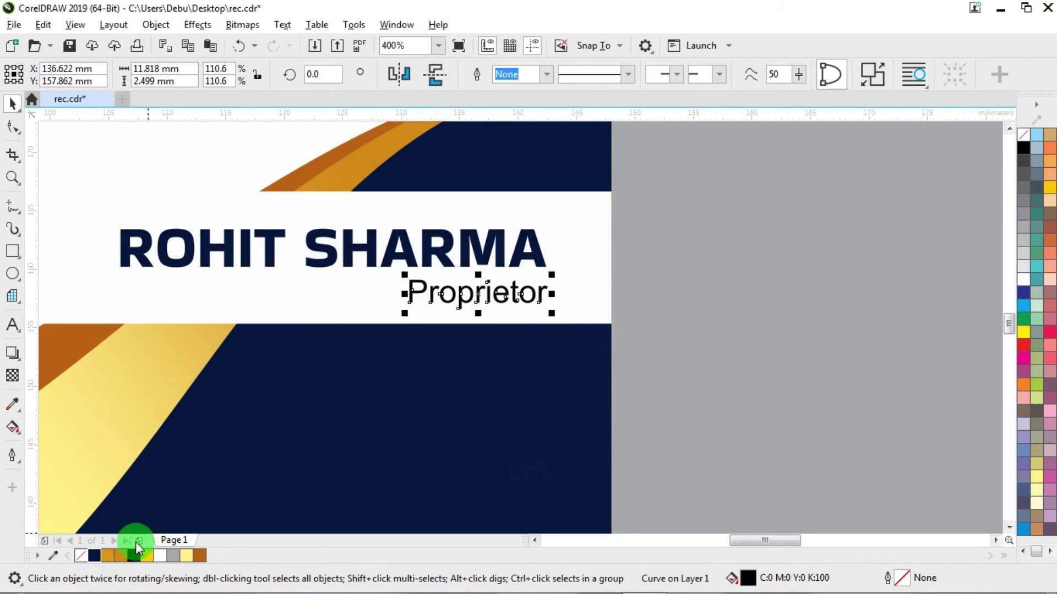
click(122, 552)
key(Up)
key(Left)
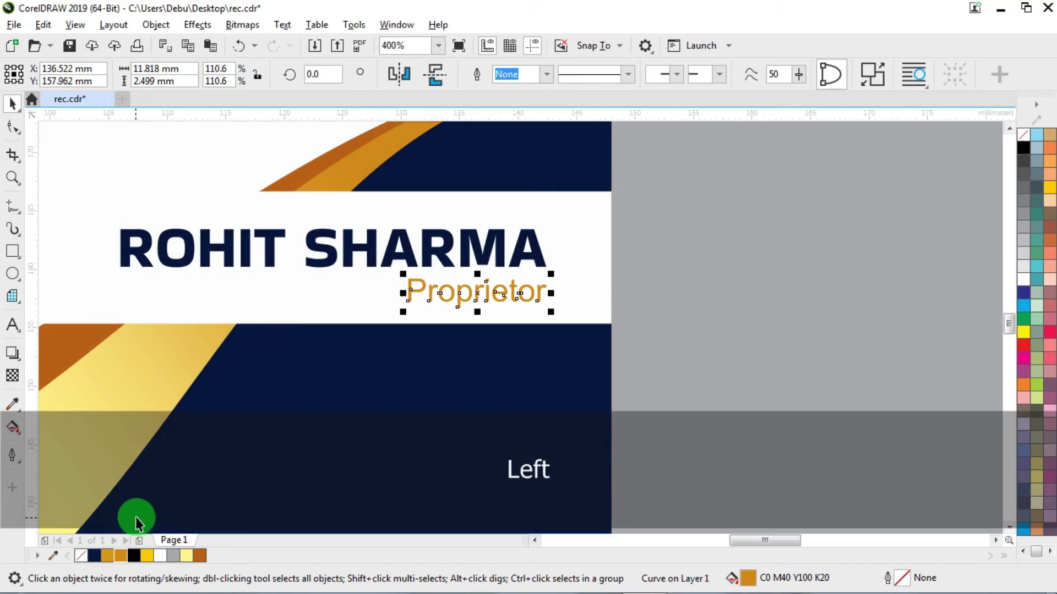
- Align the white band to the right edge of the card background
scroll(326, 290, down, 1)
click(855, 193)
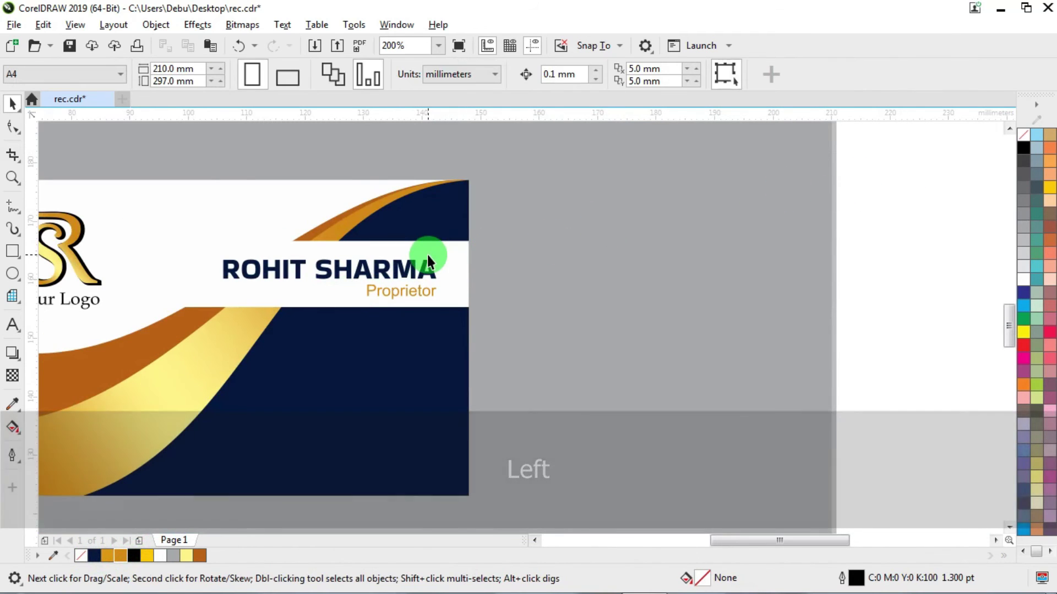
click(427, 257)
shift+click(404, 393)
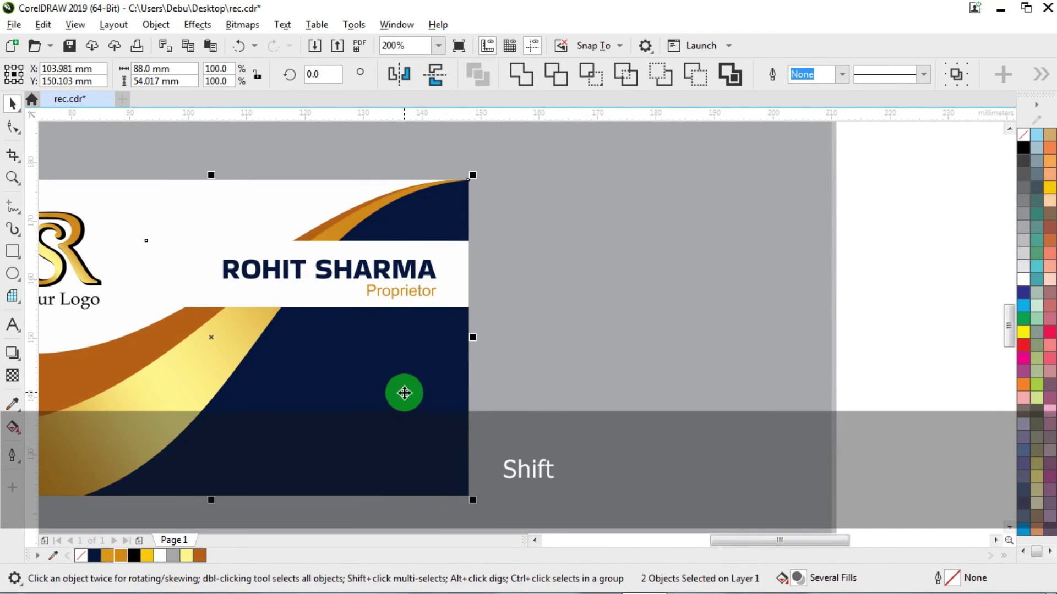
click(933, 174)
scroll(652, 241, down, 1)
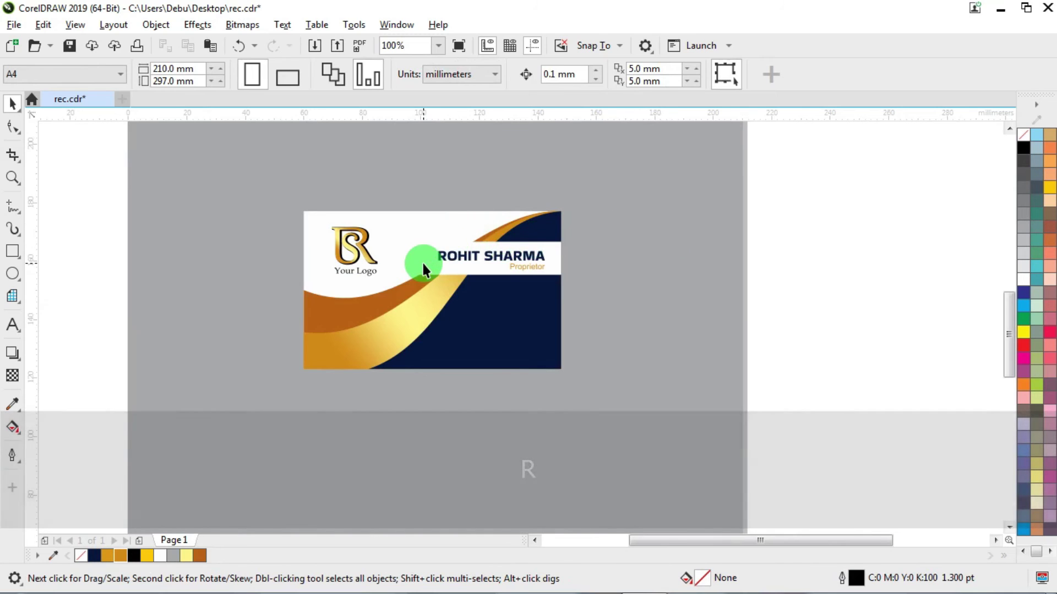
- Move the contact details block with its icons onto the card's lower-right navy area and bring it to the front
scroll(421, 264, up, 3)
scroll(389, 277, down, 4)
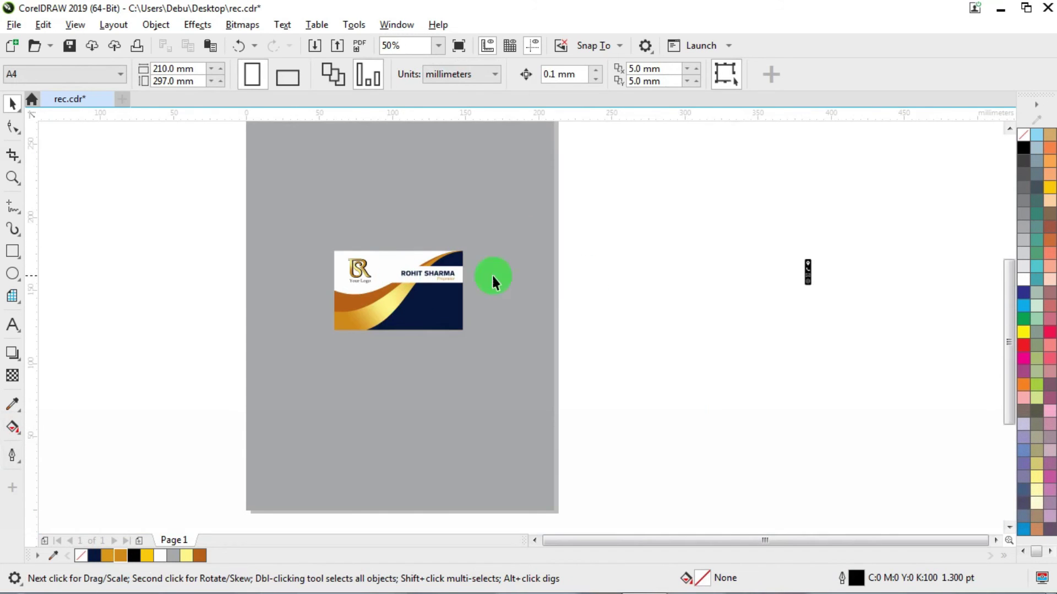
drag(812, 319, 430, 309)
scroll(423, 308, up, 2)
key(ctrl+Home)
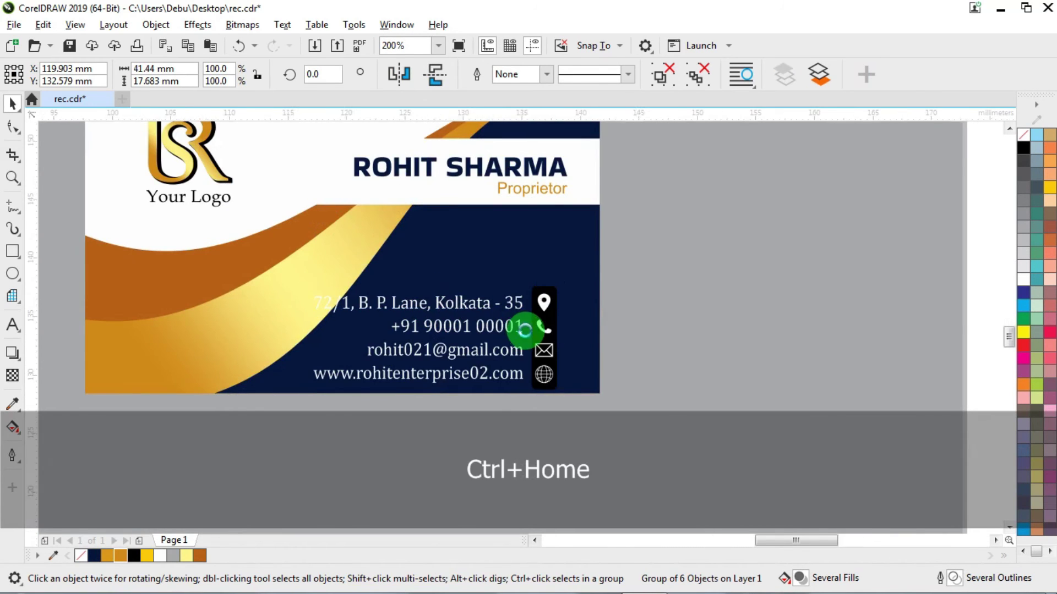
- Shift the contact details block 1.5 mm to the right
scroll(523, 331, up, 1)
key(Right)
scroll(533, 326, down, 2)
drag(534, 326, 543, 303)
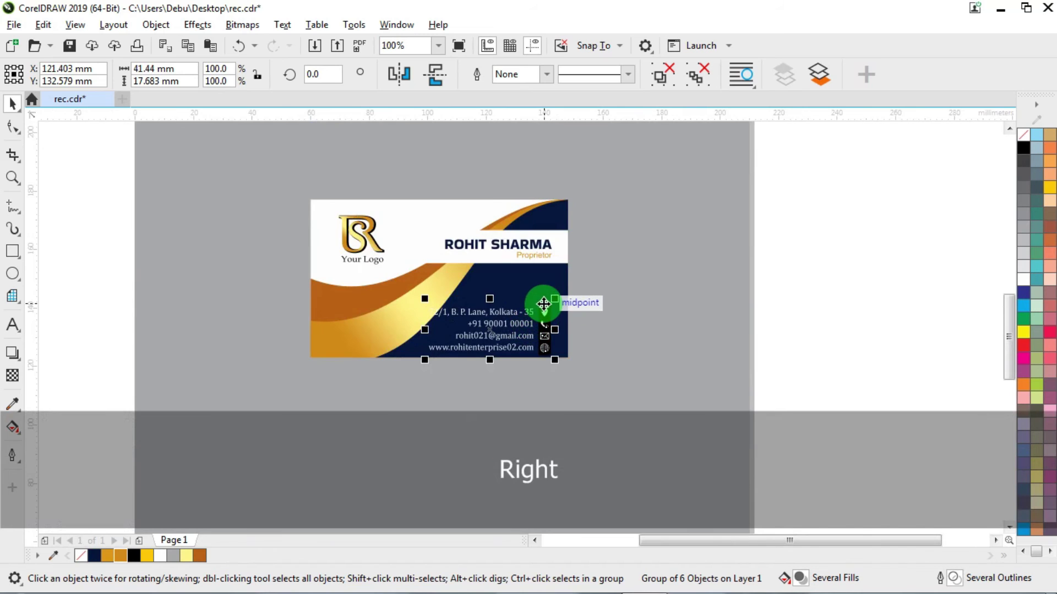
key(ctrl+g)
scroll(550, 253, up, 1)
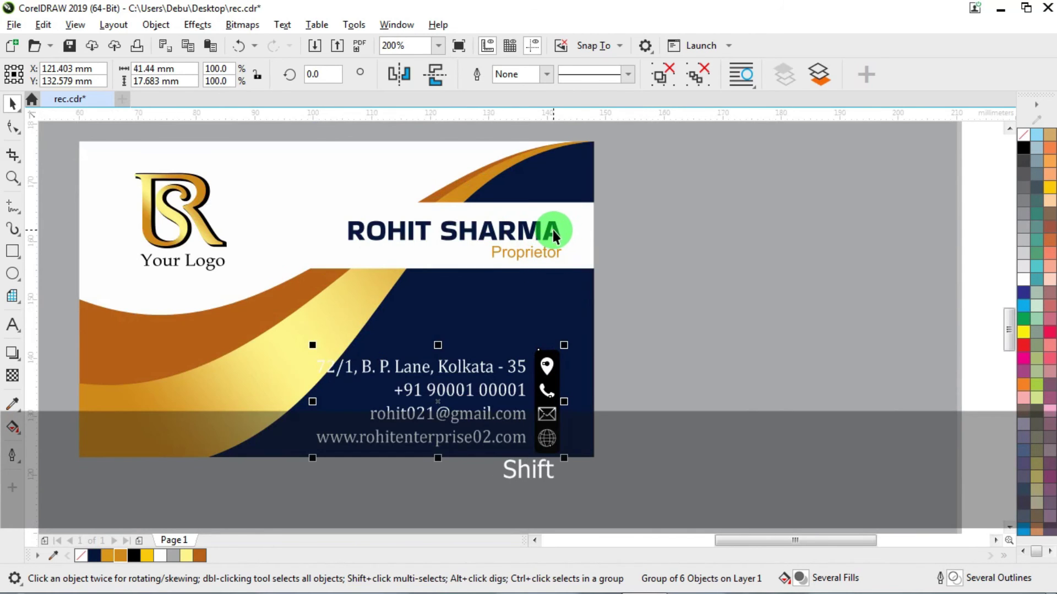
- Right-align the contact details block with the name, and nudge both about 2.1 mm to the right
shift+click(554, 231)
key(r)
key(Right)
key(Right)
key(Right)
key(Right)
key(Right)
key(Right)
key(Right)
key(Right)
key(Right)
key(Right)
key(Right)
key(Right)
key(Right)
key(Right)
key(Right)
key(Right)
key(Right)
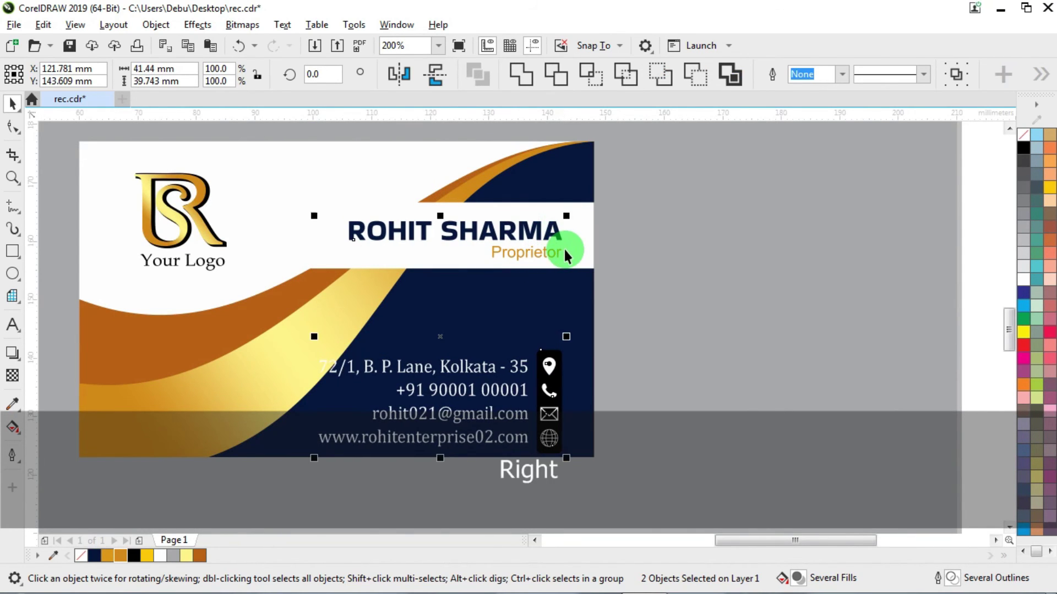
key(Right)
key(Right)
key(Right)
key(Right)
key(Right)
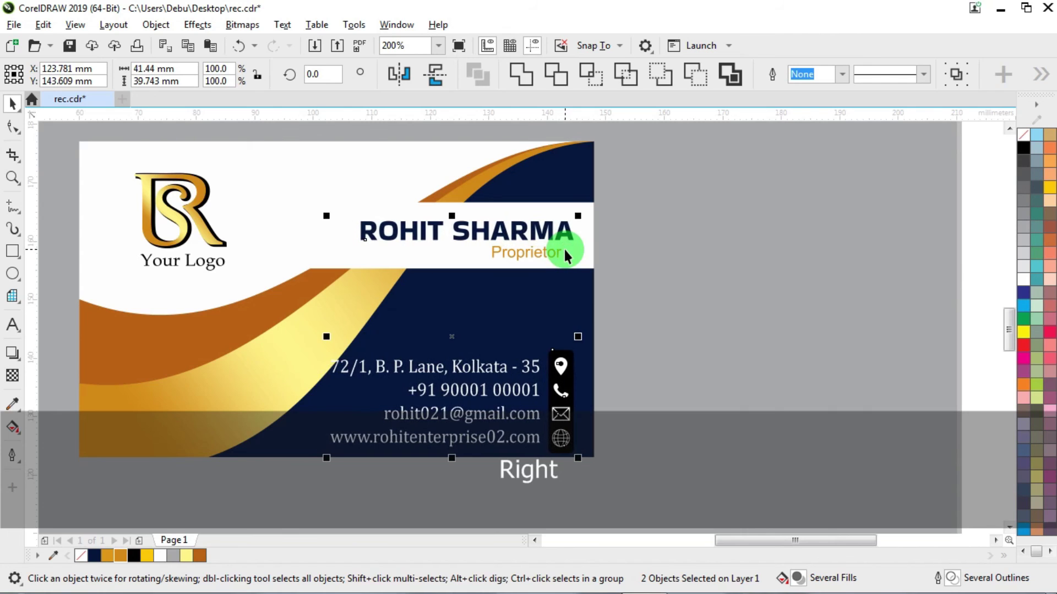
- Nudge the name and contact details block together 1.8 mm up and about 0.6 mm further right
key(Up)
key(Up)
key(Up)
key(Up)
key(Up)
key(Up)
key(Up)
key(Up)
key(Up)
key(Up)
key(Up)
key(Up)
key(Up)
key(Up)
key(Up)
key(Up)
key(Up)
key(Up)
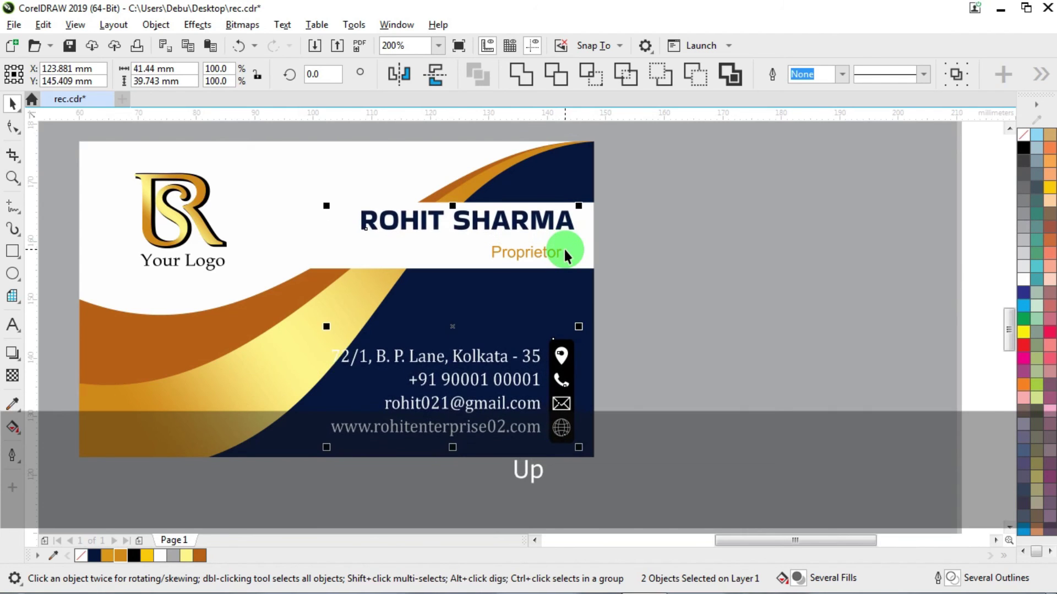
key(Right)
key(Right)
key(Right)
key(Right)
key(Right)
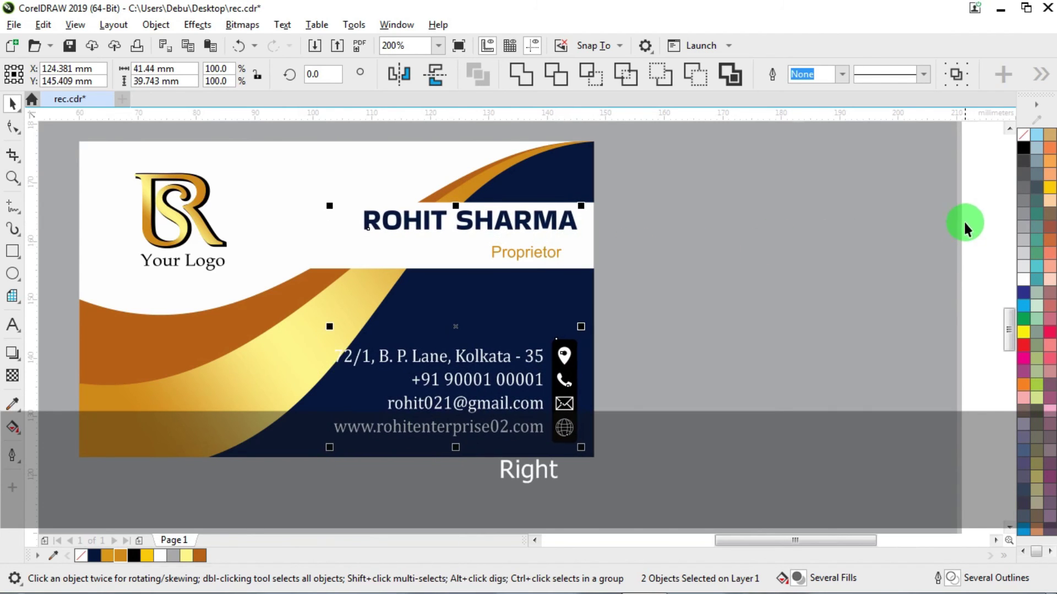
click(963, 220)
- Move the navy shape's lower-left node about 7 mm left along the card's bottom edge, widening the shape to about 73 mm
scroll(392, 364, down, 2)
scroll(523, 324, up, 2)
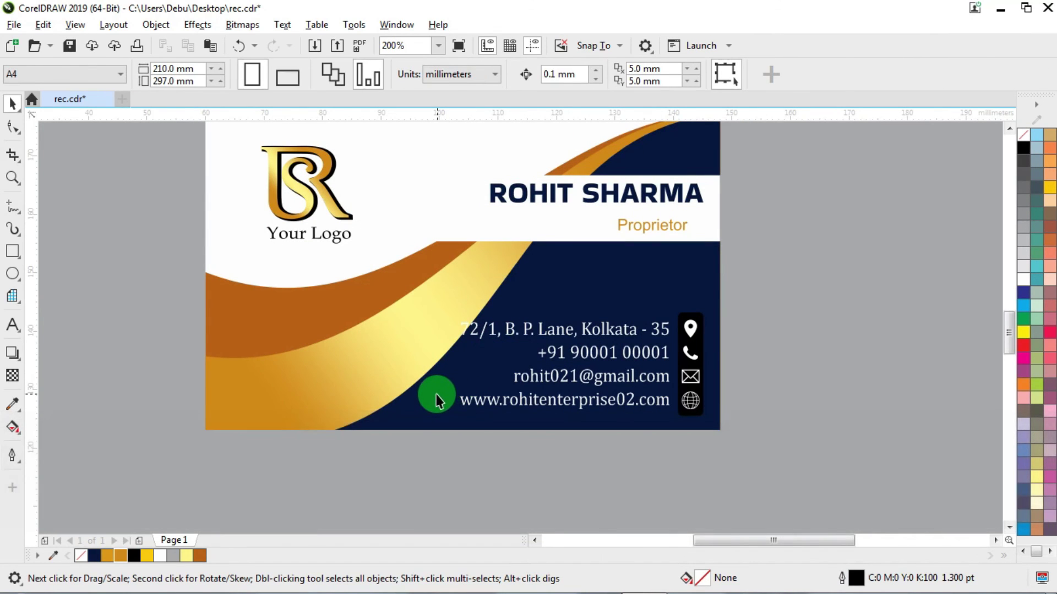
ctrl+click(436, 397)
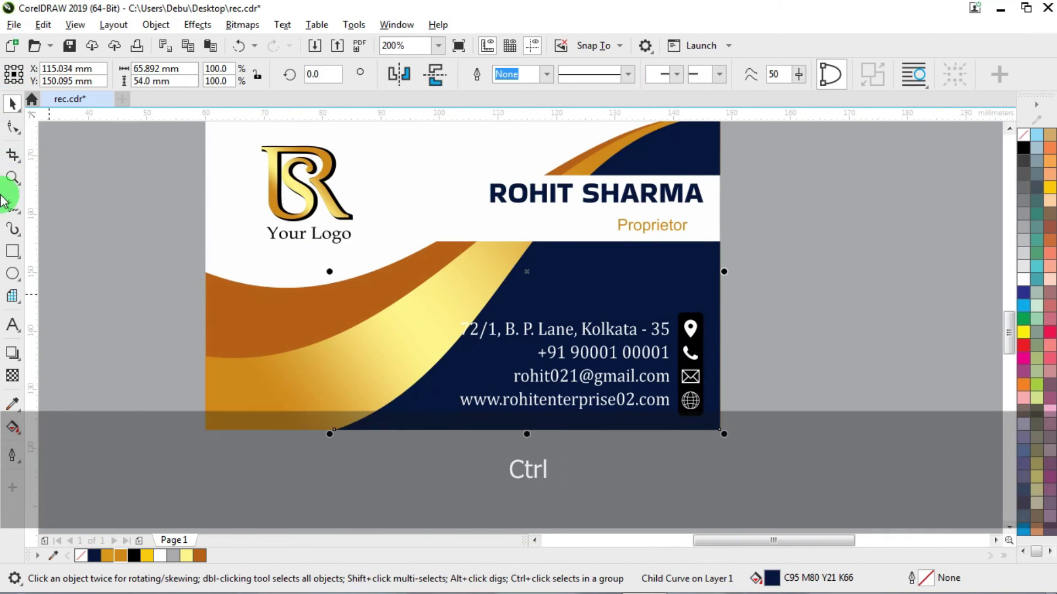
click(12, 126)
scroll(400, 457, up, 2)
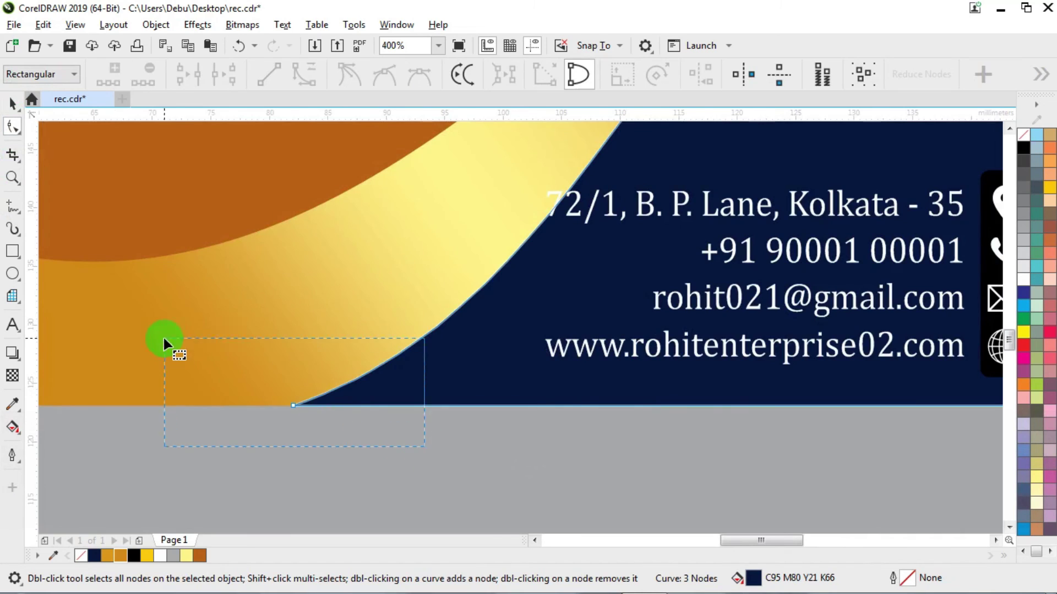
drag(164, 339, 165, 338)
scroll(546, 471, down, 1)
drag(418, 439, 377, 440)
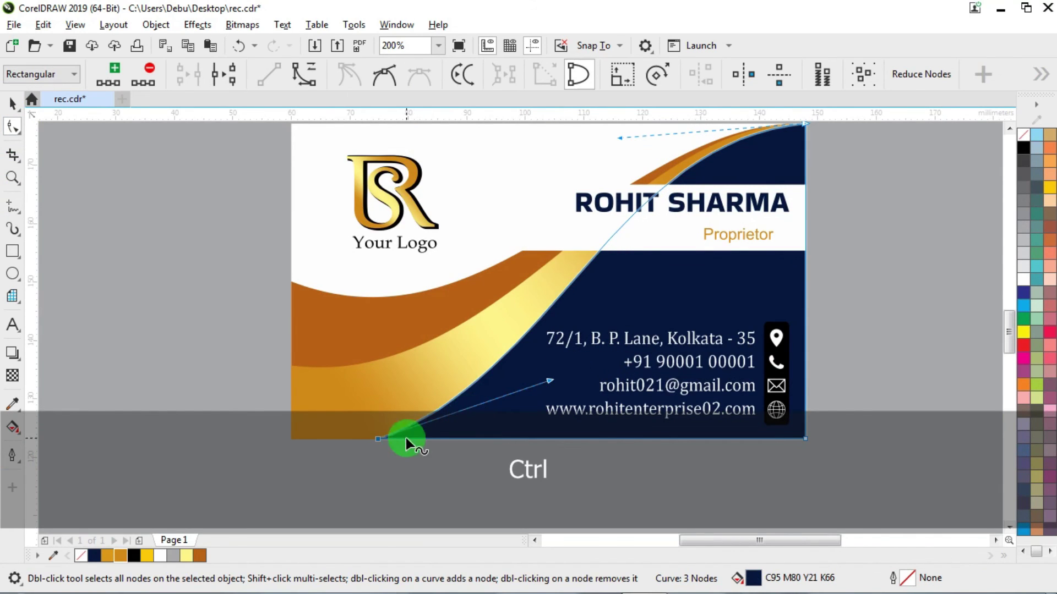
key(space)
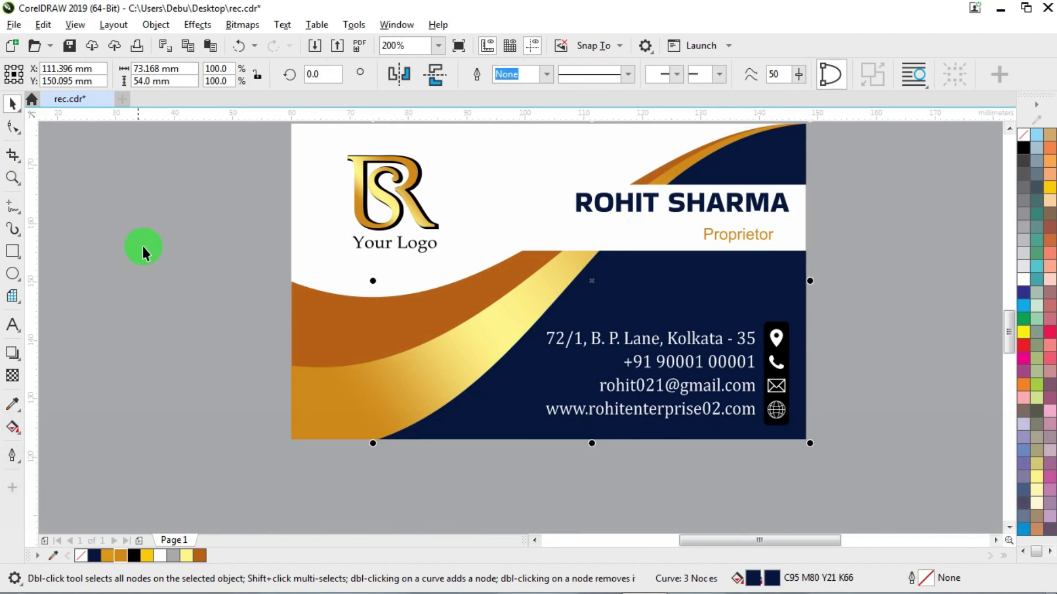
click(341, 373)
scroll(340, 374, down, 1)
click(946, 266)
scroll(467, 378, up, 1)
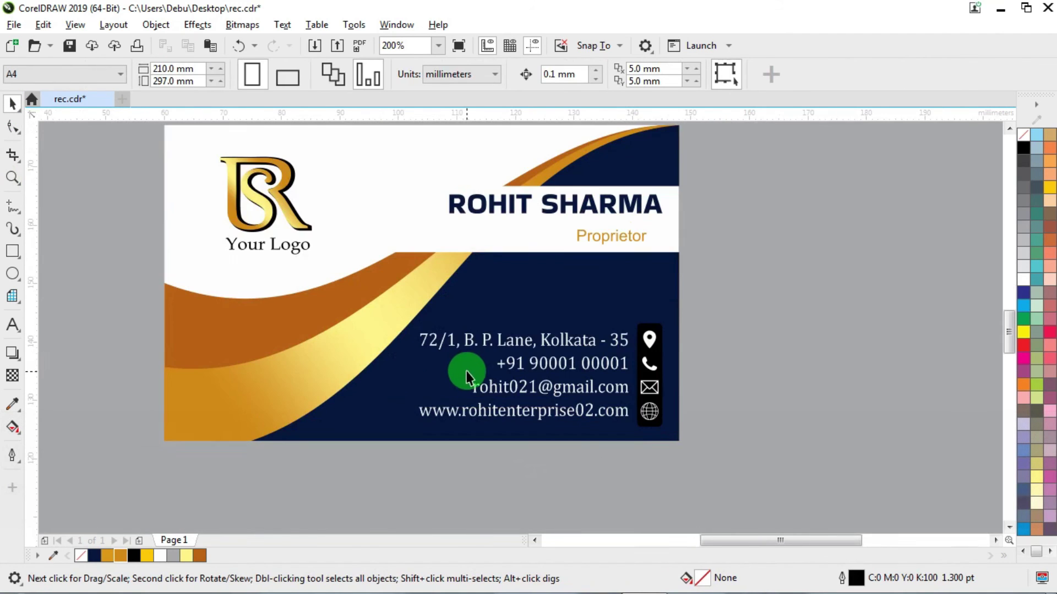
- Fill the rounded strip behind the contact icons with the gold colour C0 M40 Y100 K20
scroll(635, 359, up, 1)
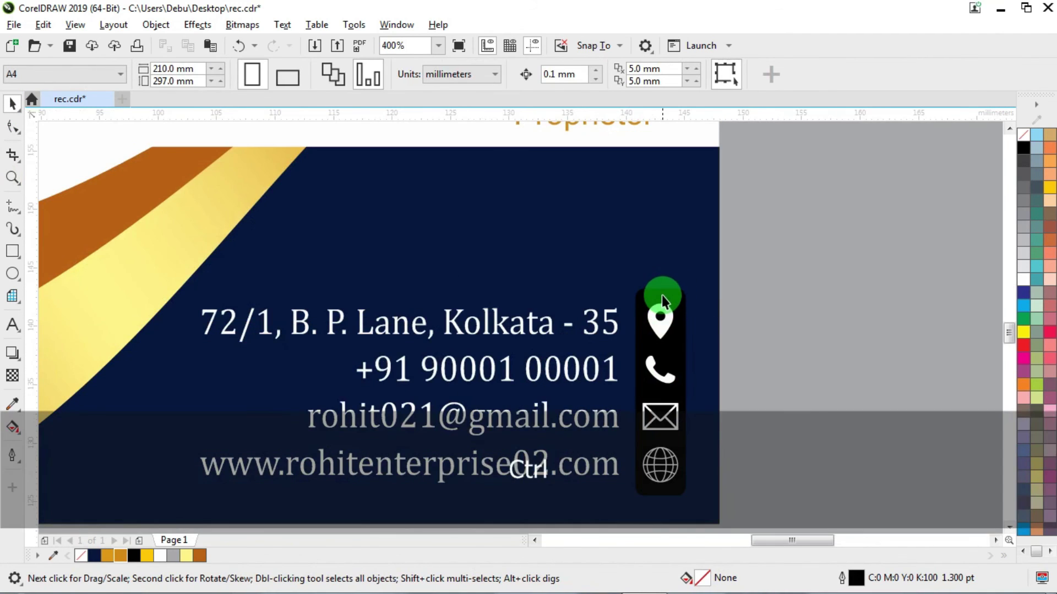
ctrl+click(661, 295)
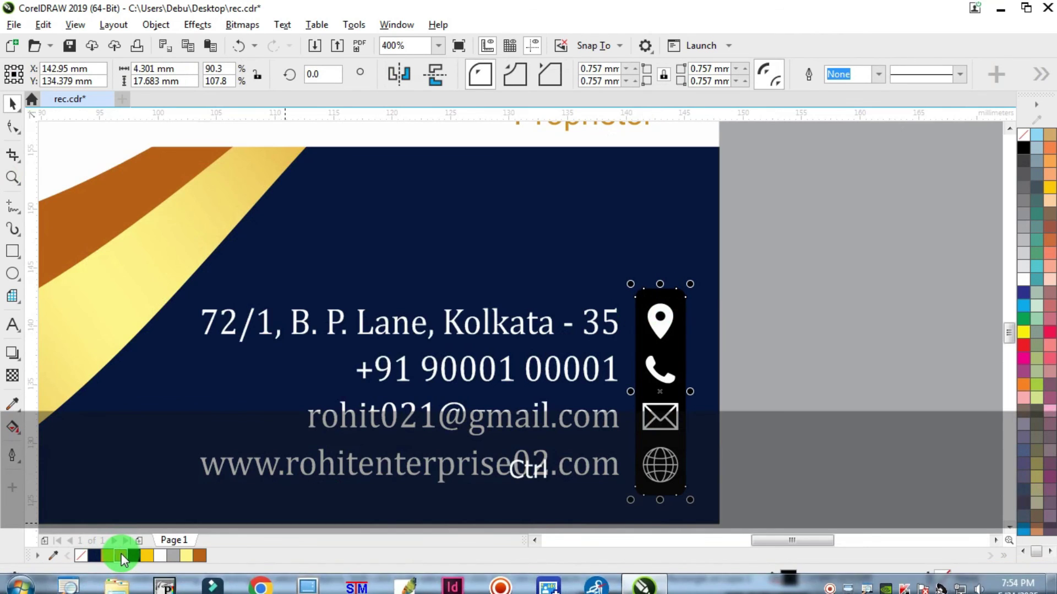
click(121, 552)
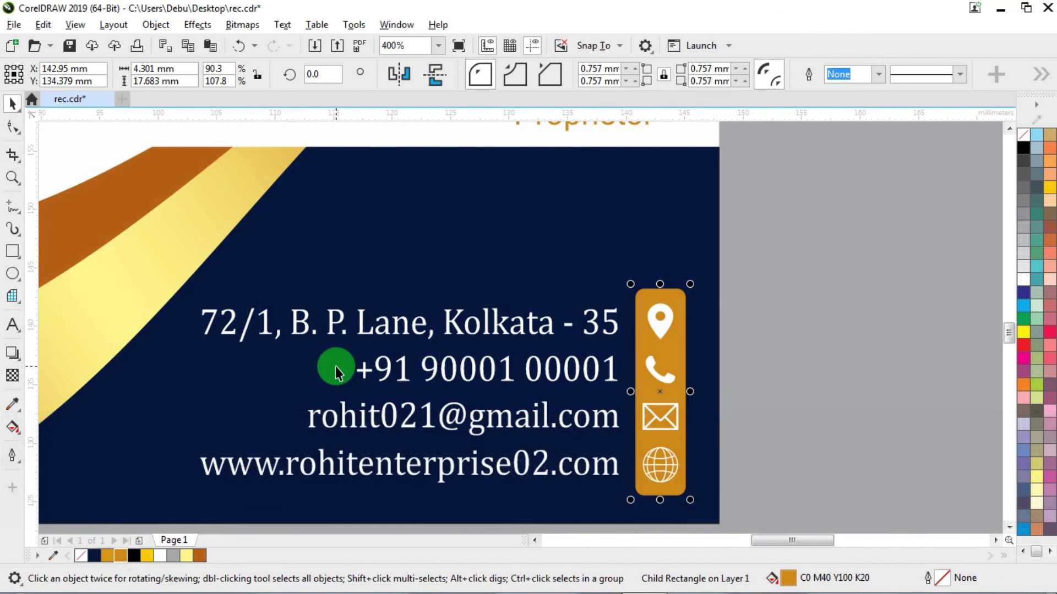
scroll(351, 371, down, 1)
click(952, 286)
scroll(368, 386, up, 1)
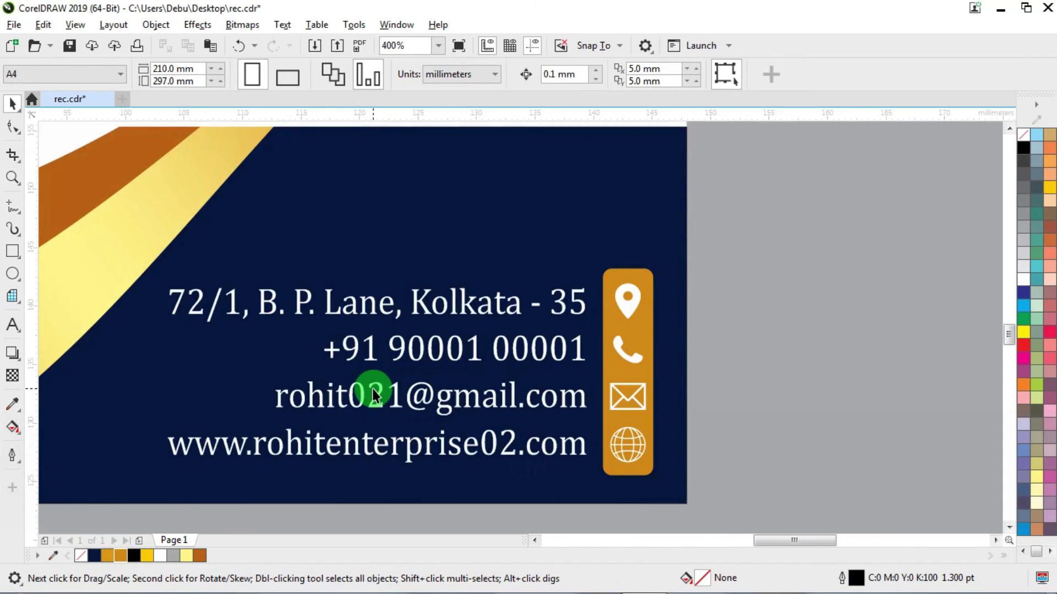
- Nudge the contact details block and the name together 1.4 mm left and 0.5 mm up
scroll(372, 389, down, 1)
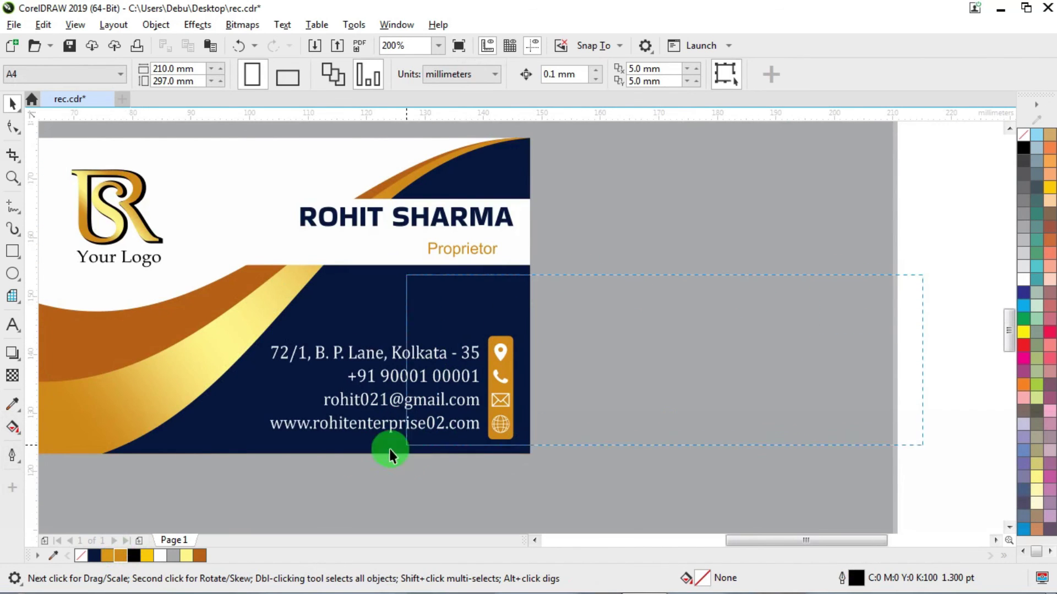
drag(249, 474, 251, 475)
scroll(407, 401, up, 1)
scroll(552, 360, down, 1)
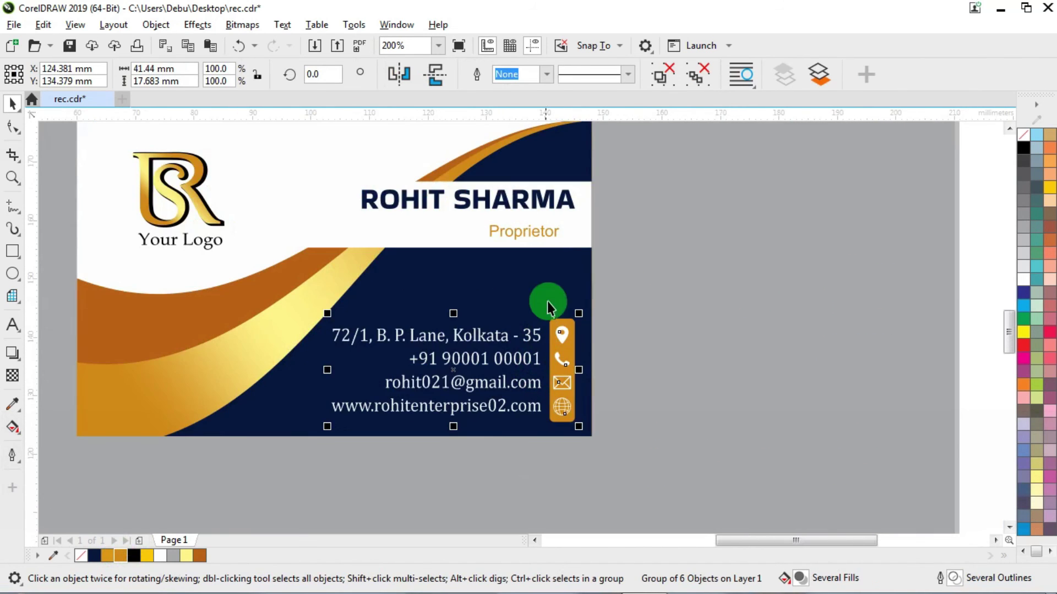
shift+click(570, 205)
key(Left)
key(Left)
key(Left)
key(Left)
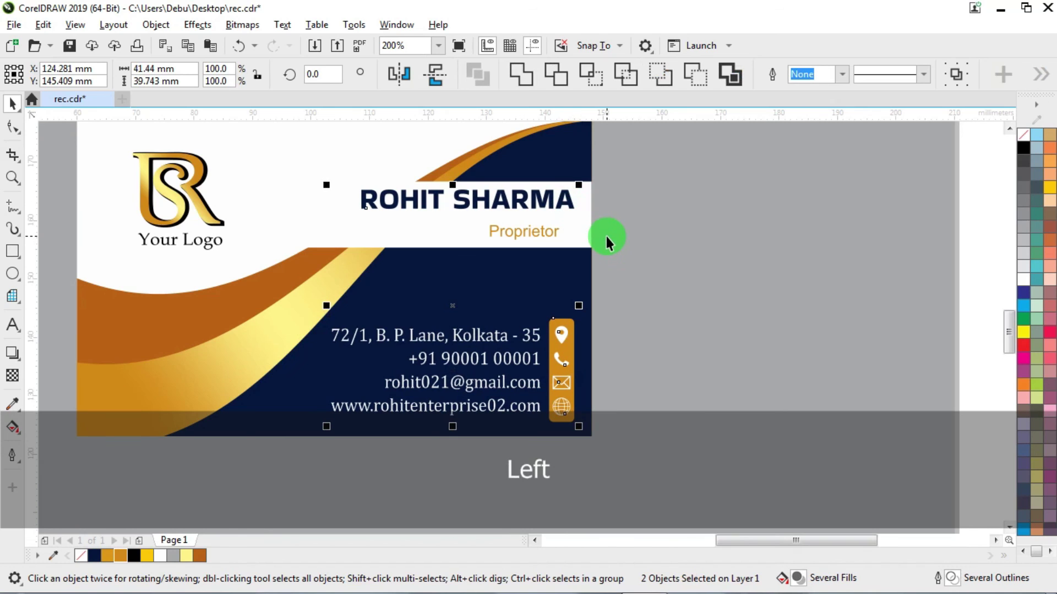
key(Left)
key(Left)
key(Left)
key(Left)
key(Left)
key(Left)
key(Left)
key(Left)
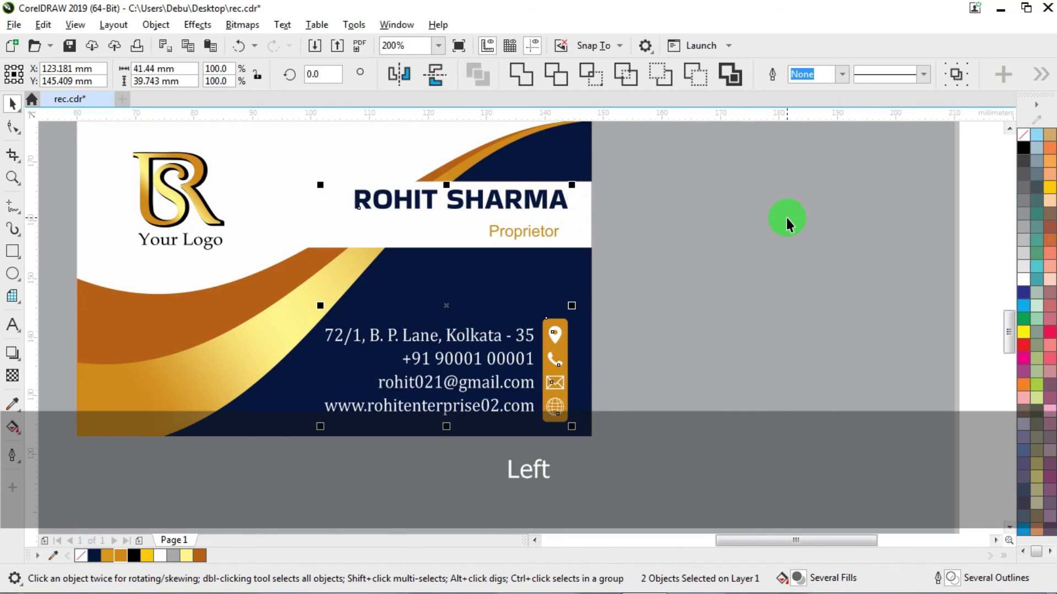
key(Up)
key(Up)
key(Up)
key(Up)
key(Up)
key(Left)
key(Left)
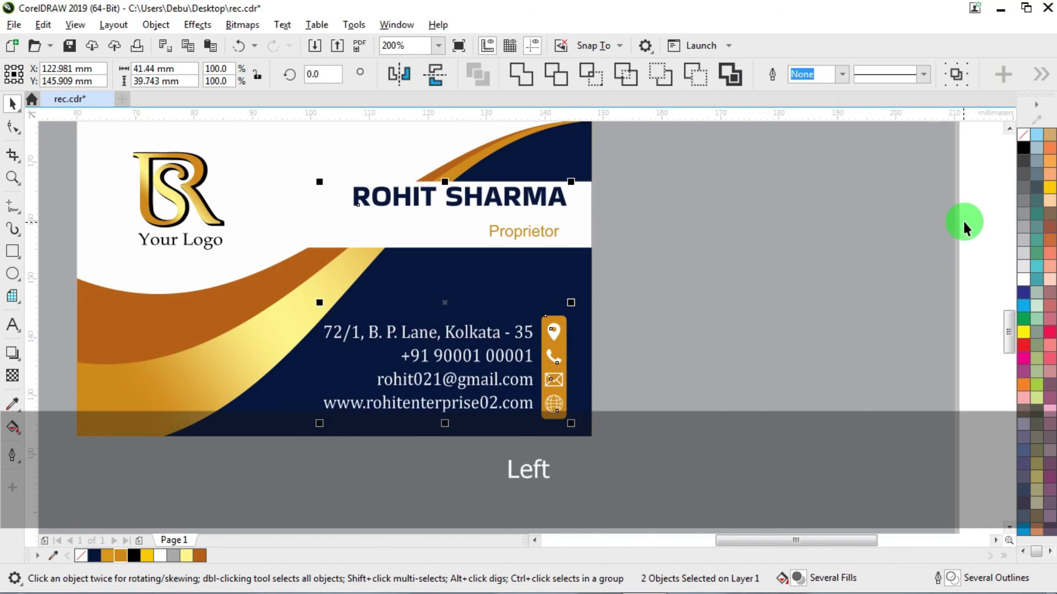
click(962, 220)
- Nudge the name about 1 mm down within the white band
click(539, 230)
click(546, 199)
scroll(546, 199, up, 1)
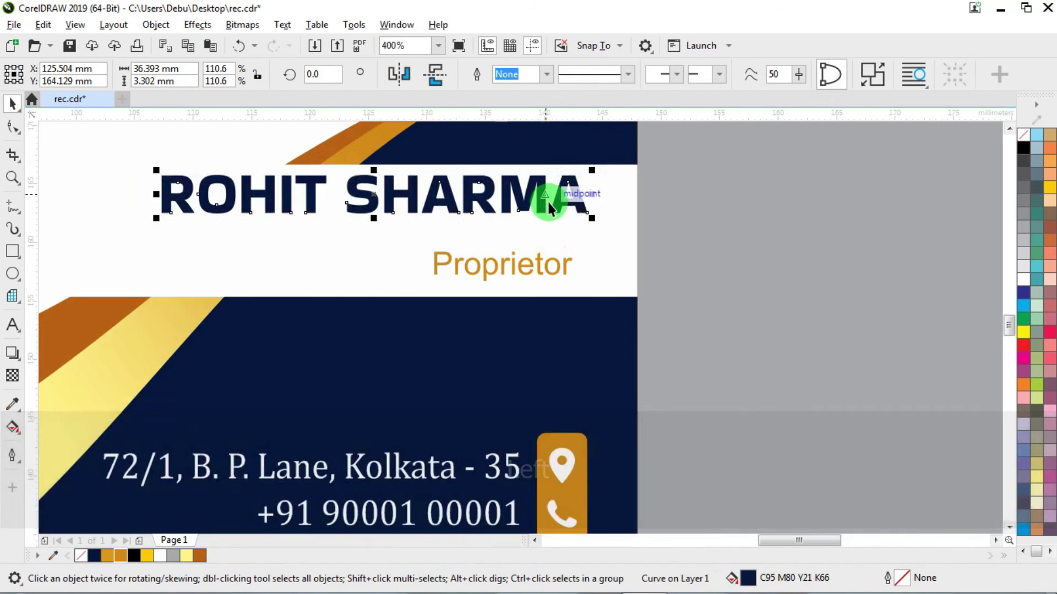
key(Down)
key(Down)
key(Down)
key(Down)
key(Down)
key(Down)
key(Down)
key(Down)
key(Down)
key(Down)
- Nudge the Proprietor title 1.2 mm up, closer beneath the name
click(527, 262)
key(Up)
key(Up)
key(Up)
key(Up)
key(Up)
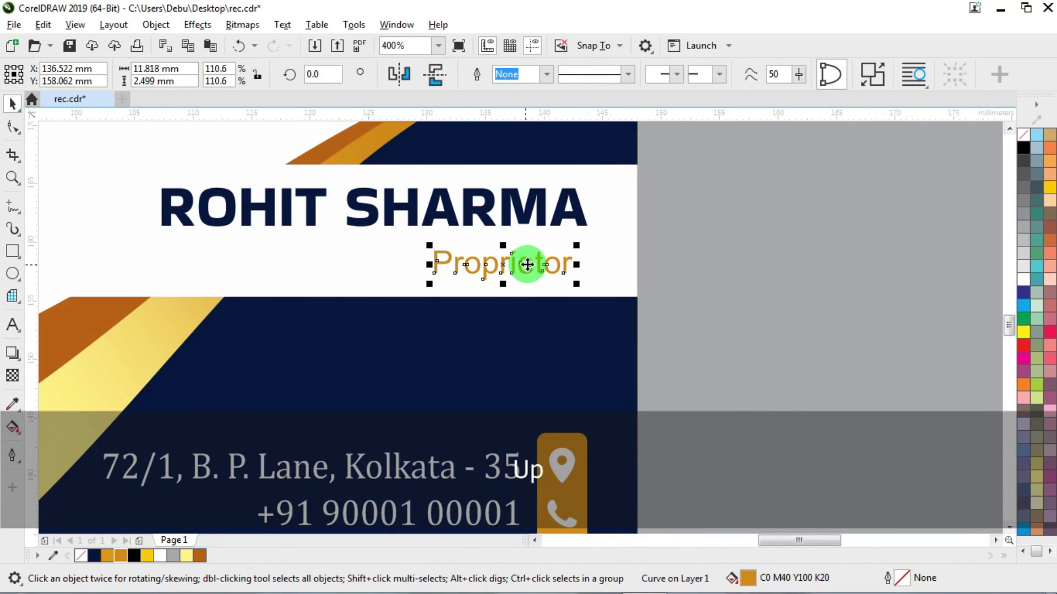
scroll(520, 266, down, 1)
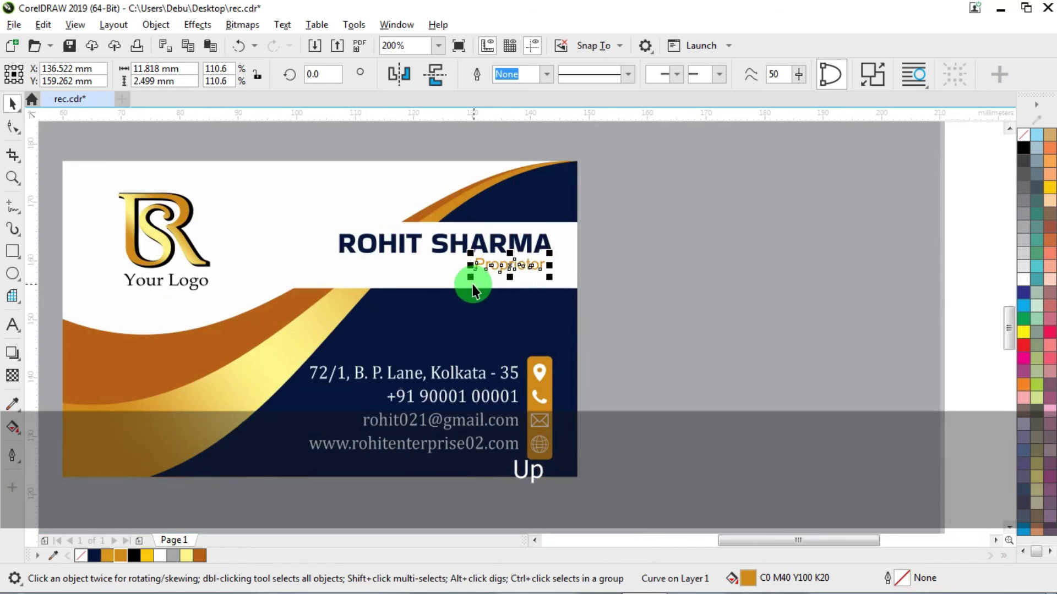
- Shorten the white name band to about 10 mm high by raising its lower edge
click(396, 275)
scroll(396, 275, up, 1)
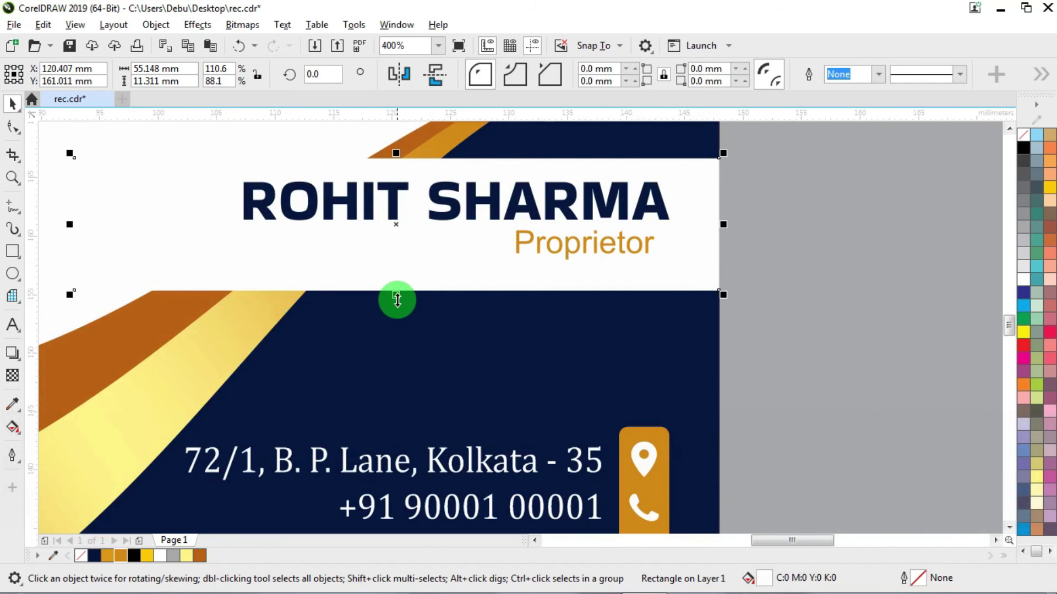
drag(396, 297, 420, 281)
scroll(412, 297, down, 1)
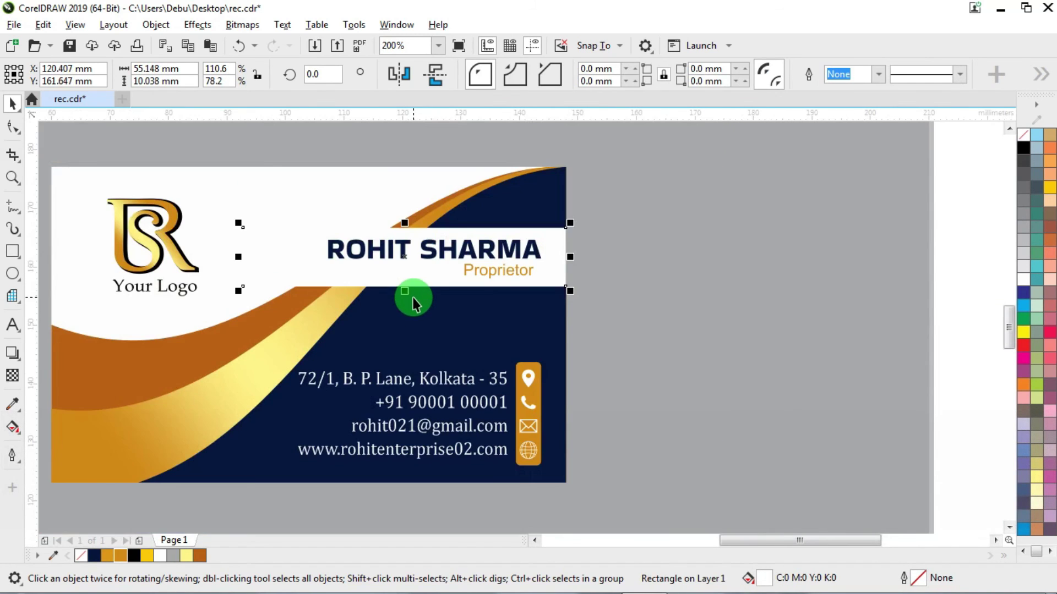
scroll(329, 292, down, 1)
click(707, 208)
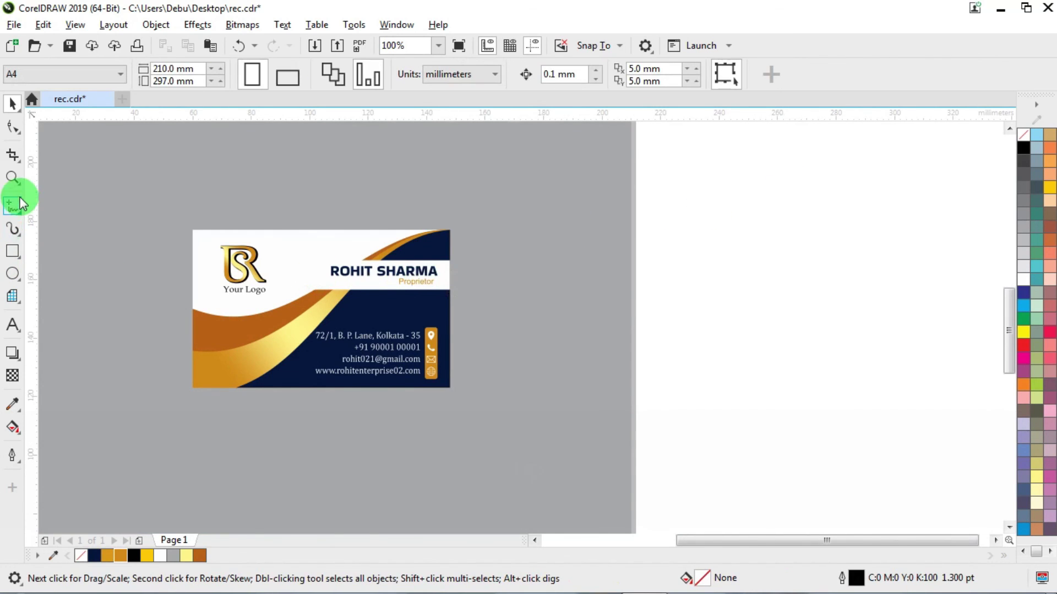
- Nudge the logo group with its "Your Logo" caption 1.5 mm up and about 1.1 mm left
click(12, 178)
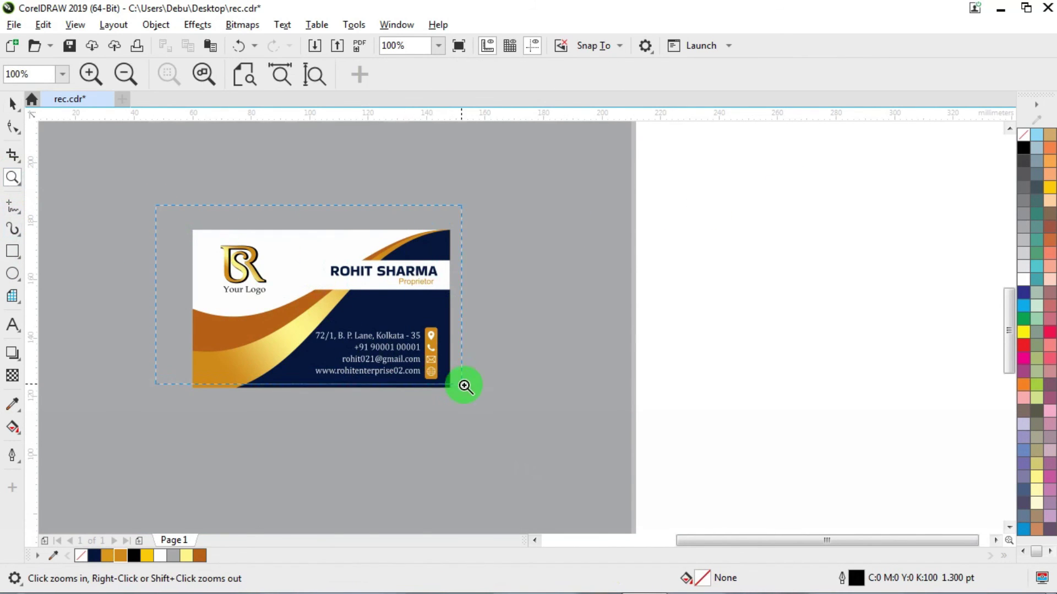
drag(493, 408, 493, 408)
click(19, 80)
click(13, 104)
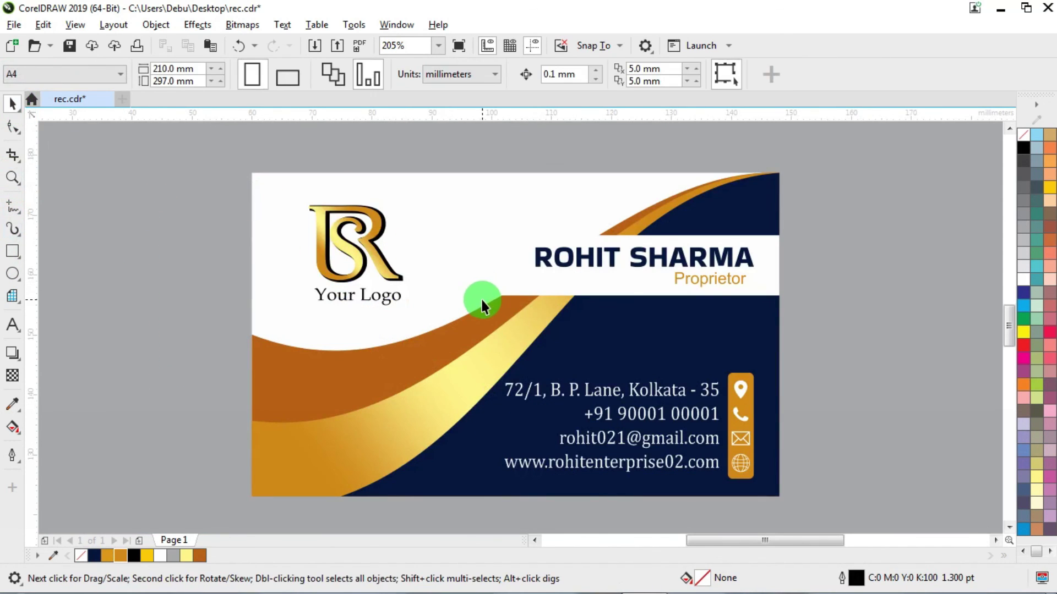
scroll(483, 300, down, 3)
drag(450, 344, 450, 344)
scroll(470, 272, up, 1)
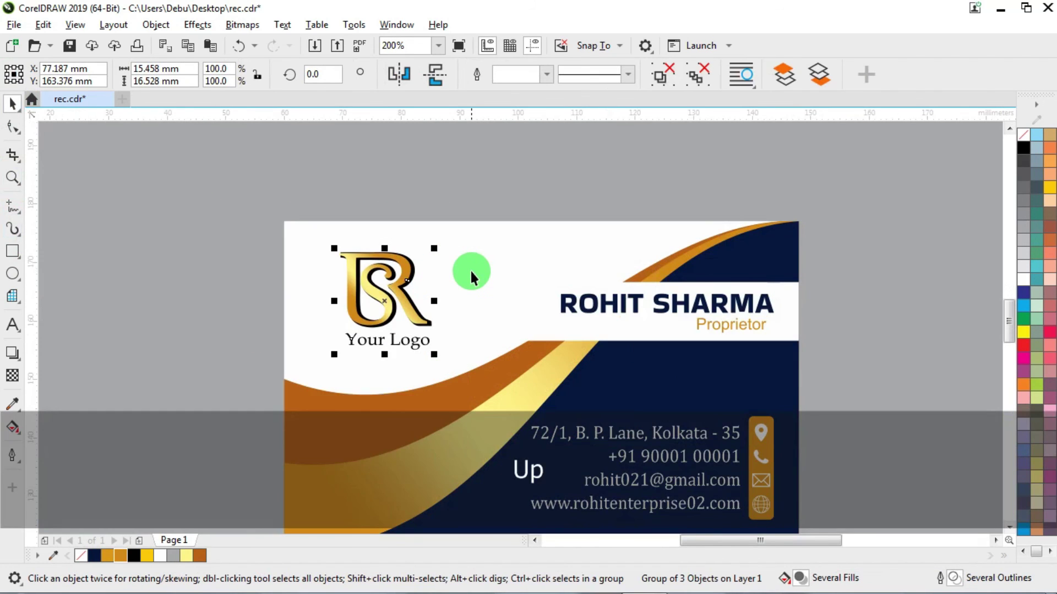
key(Left)
key(Left)
key(Left)
key(Left)
key(Left)
key(Left)
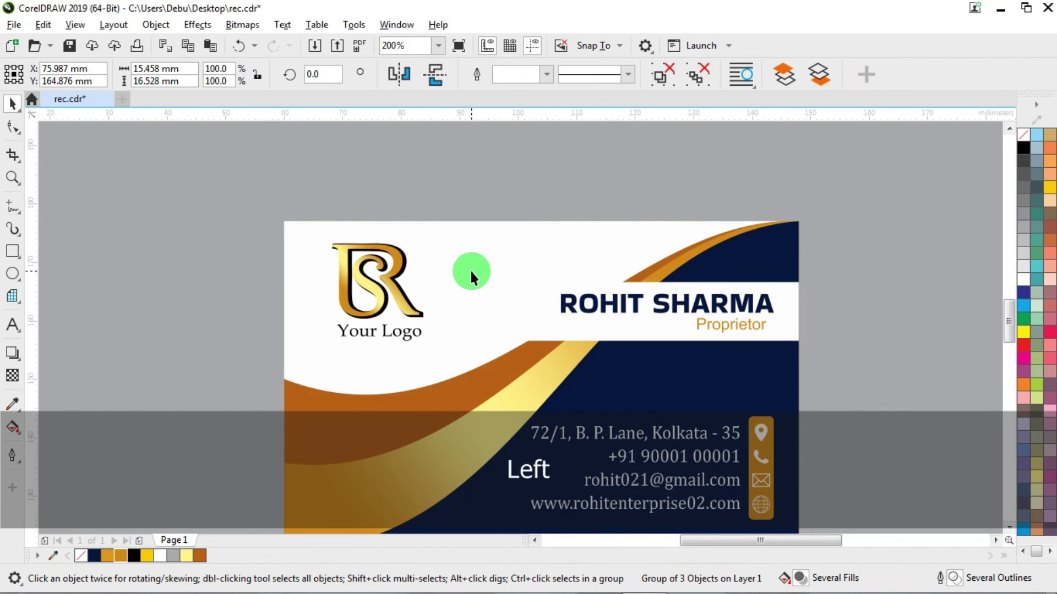
key(Right)
scroll(440, 263, down, 1)
click(670, 253)
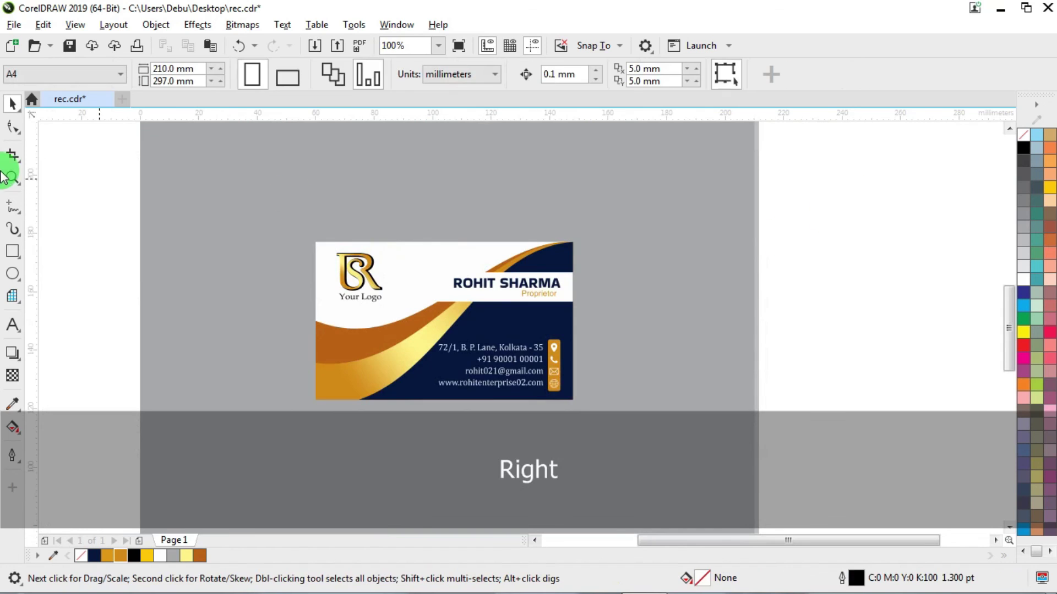
click(13, 177)
drag(287, 217, 456, 373)
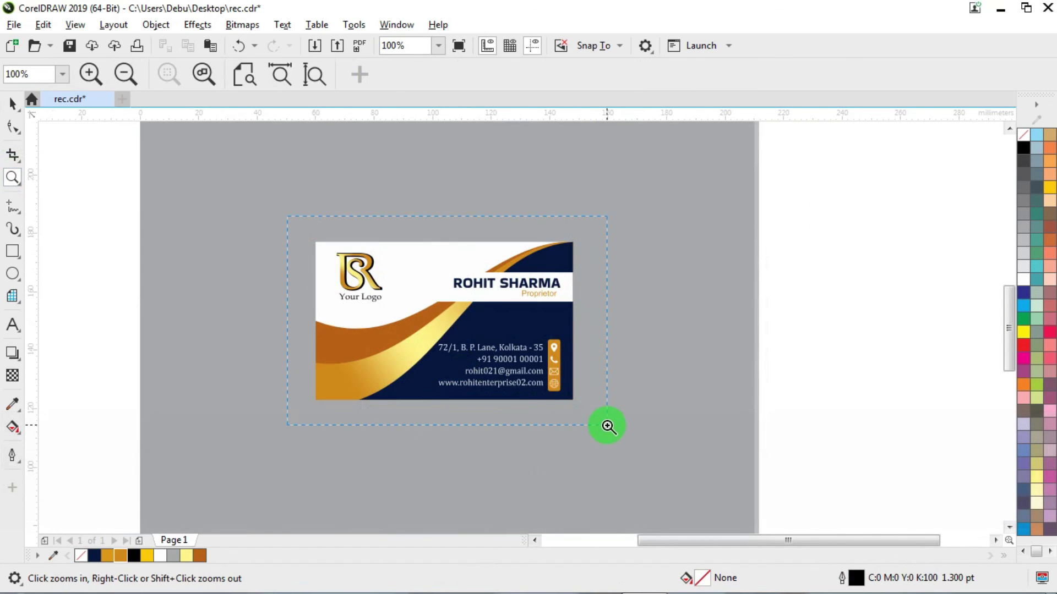
drag(608, 426, 607, 426)
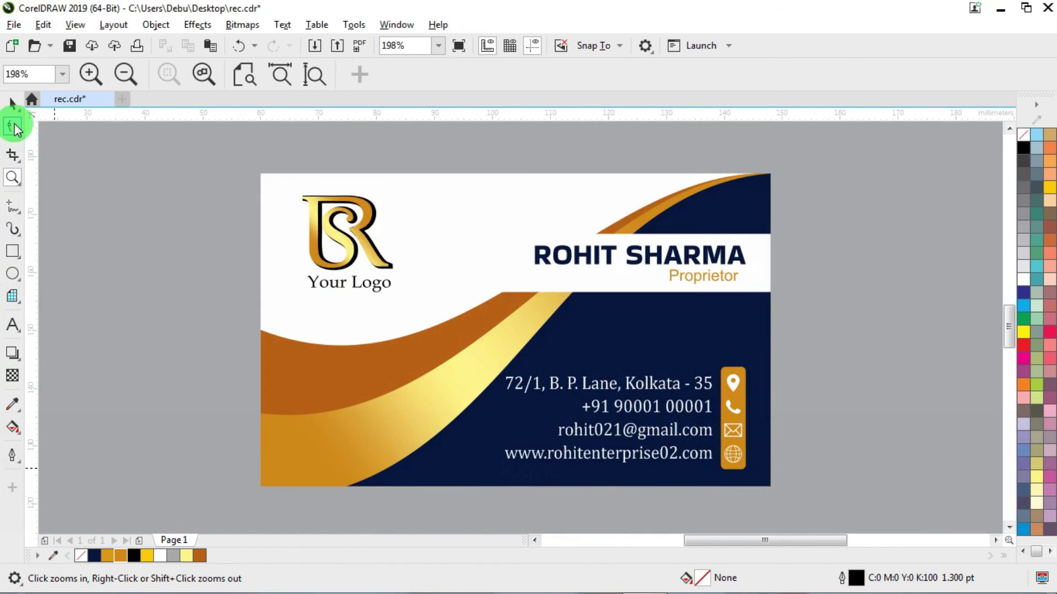